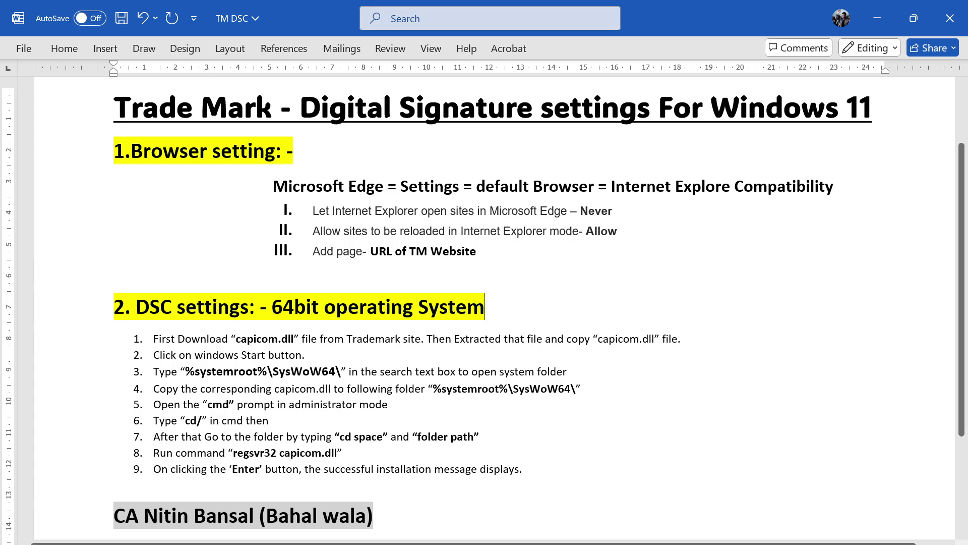
# - Set the trademark e-filing login method to Digital Signature
pyautogui.hotkey('alt', 'Tab')
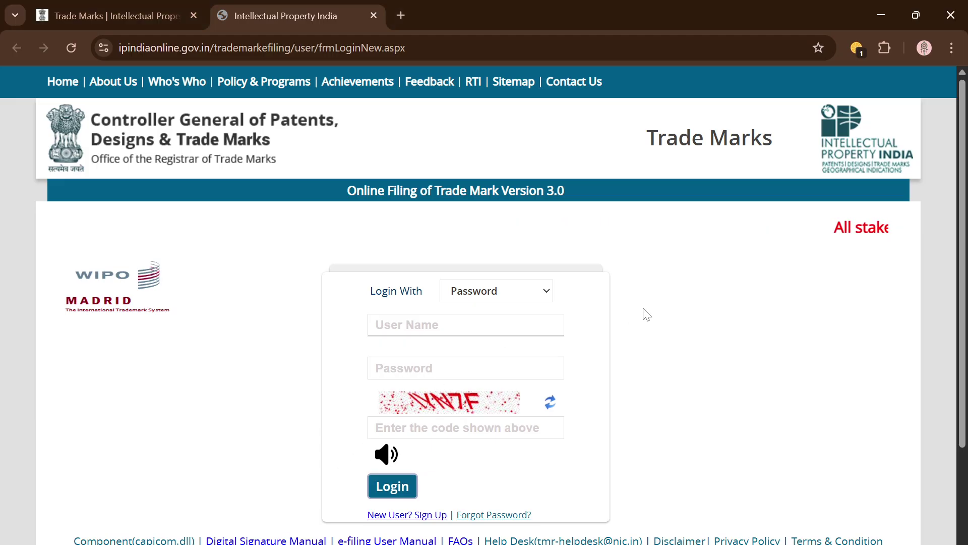
pyautogui.click(498, 292)
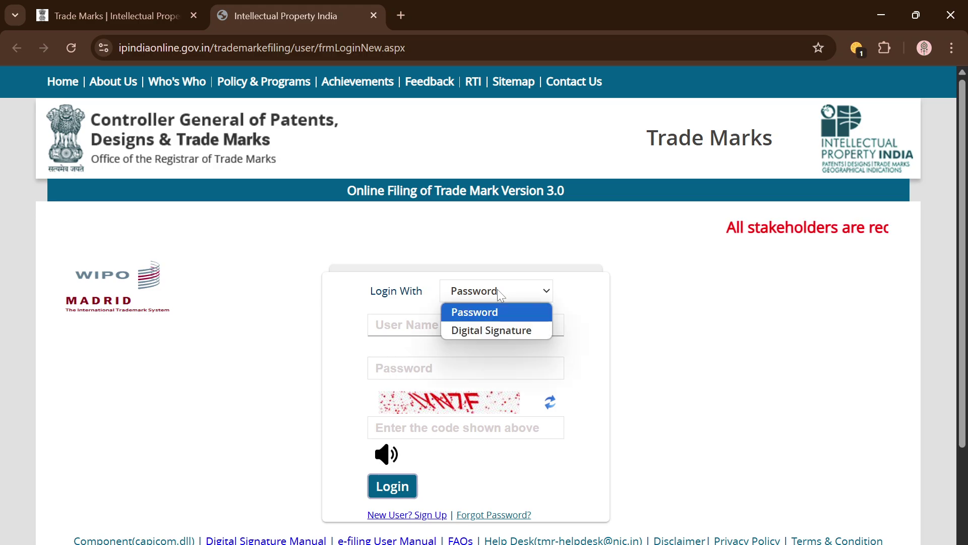
pyautogui.click(502, 334)
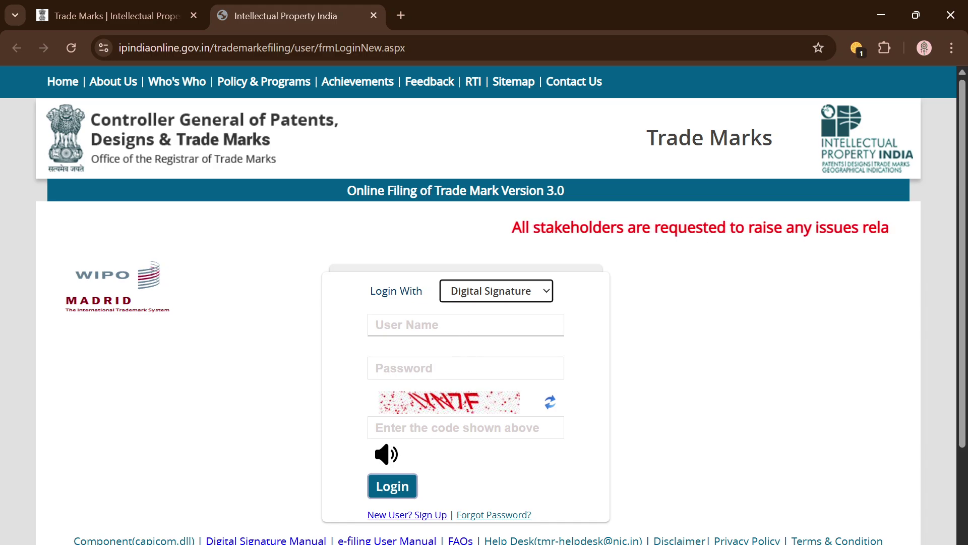
pyautogui.scroll(-2, 485, 362)
pyautogui.scroll(2, 485, 362)
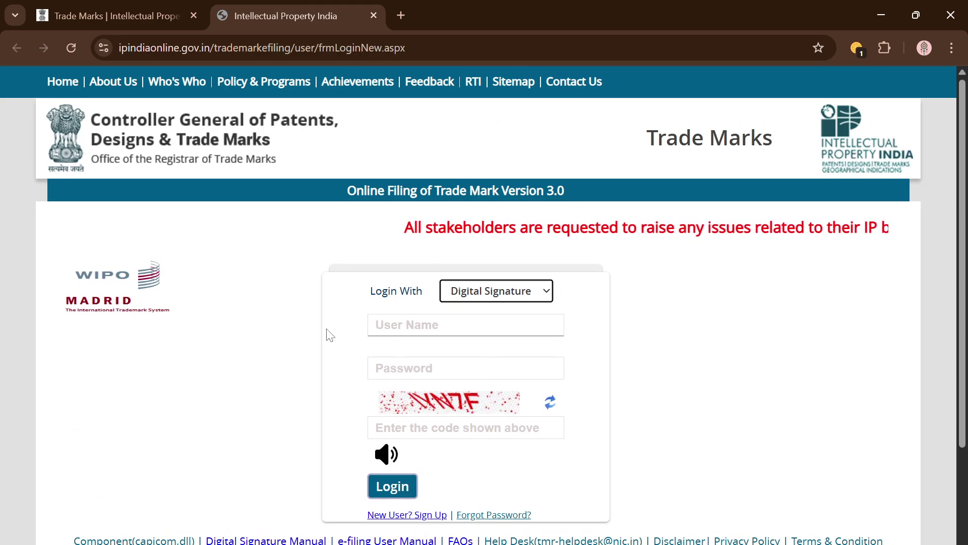
pyautogui.scroll(-3, 330, 335)
# - Open the New User sign-up steps and highlight step 1's digital signature requirement
pyautogui.click(409, 371)
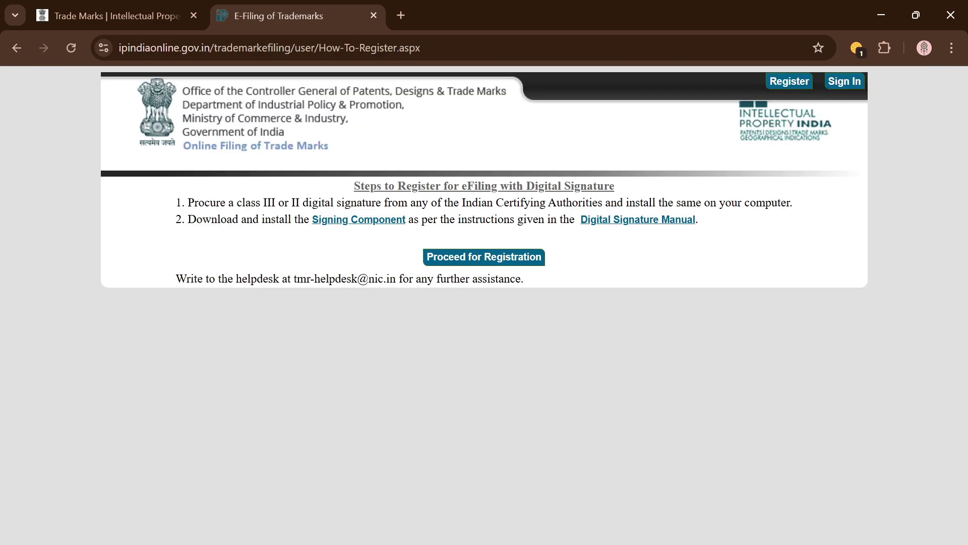
pyautogui.moveTo(303, 202)
pyautogui.mouseDown()
pyautogui.moveTo(353, 186)
pyautogui.moveTo(486, 186)
pyautogui.moveTo(496, 202)
pyautogui.mouseUp()
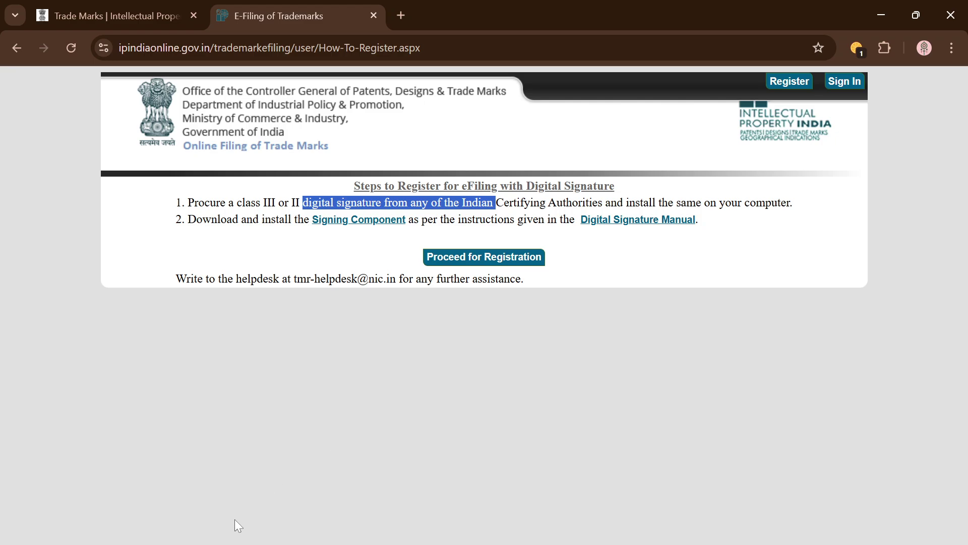
pyautogui.click(238, 544)
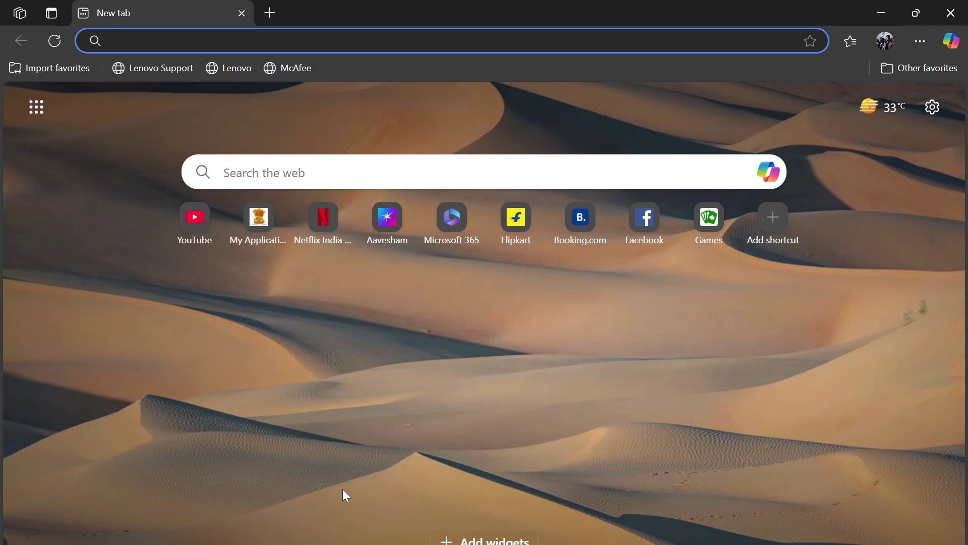
# - After checking the Word instructions, open Edge's Settings from the Settings and more menu
pyautogui.moveTo(293, 535)
pyautogui.click(292, 496)
pyautogui.click(918, 42)
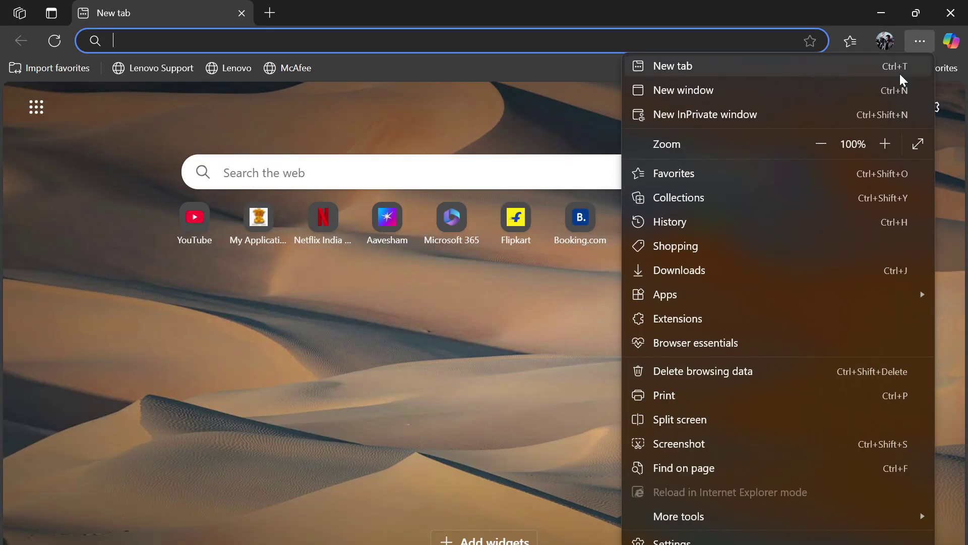
pyautogui.scroll(-2, 779, 377)
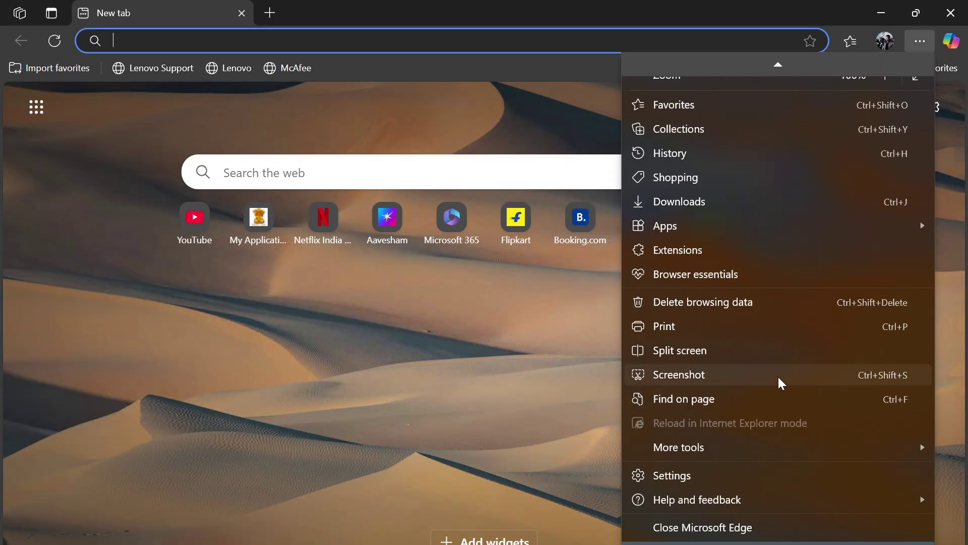
pyautogui.click(719, 476)
pyautogui.scroll(-4, 513, 293)
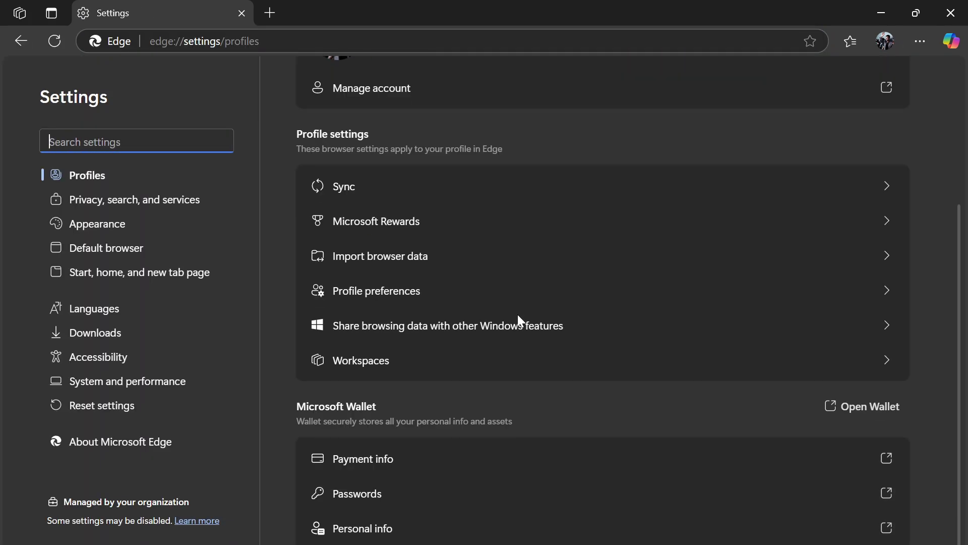
# - Go to the Default browser section and locate its Internet Explorer compatibility settings
pyautogui.click(162, 247)
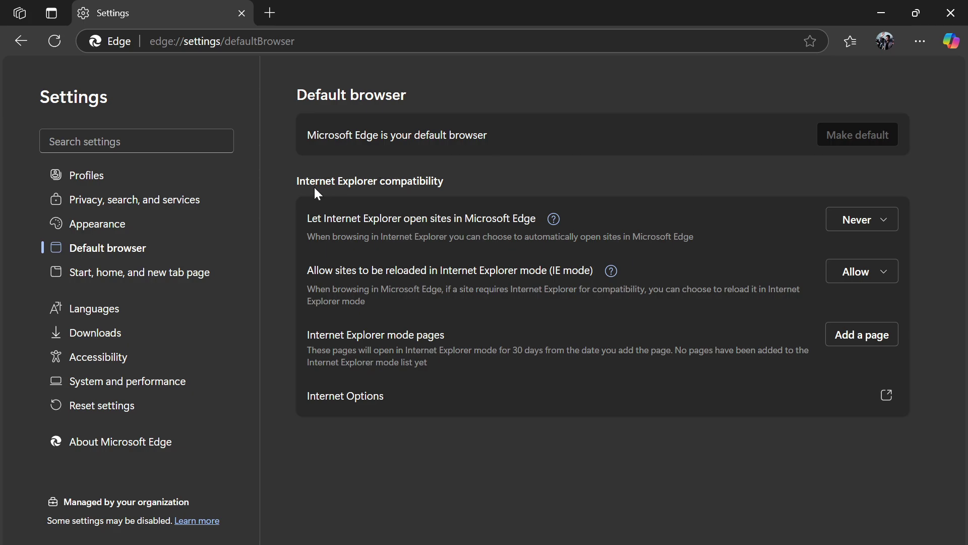
pyautogui.tripleClick(336, 183)
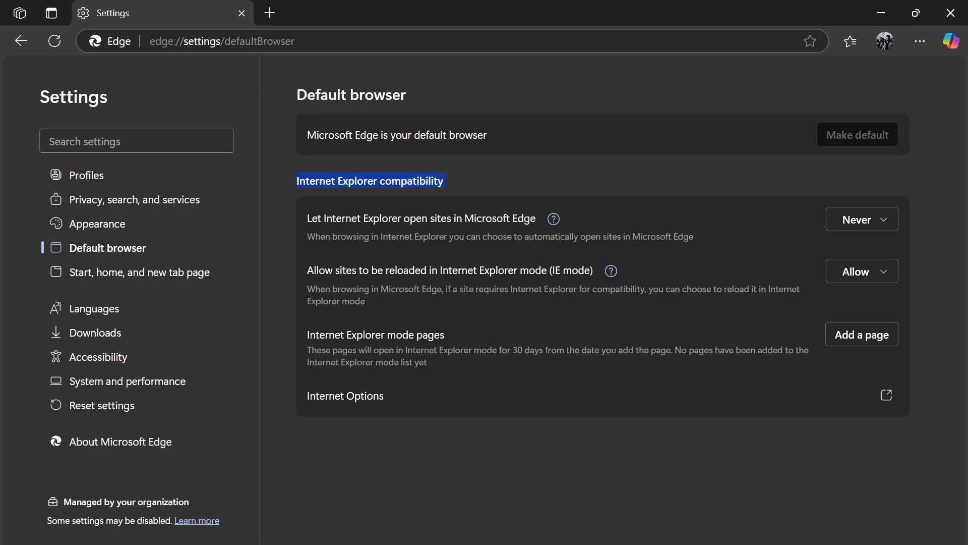
pyautogui.hotkey('alt', 'Tab')
pyautogui.click(427, 206)
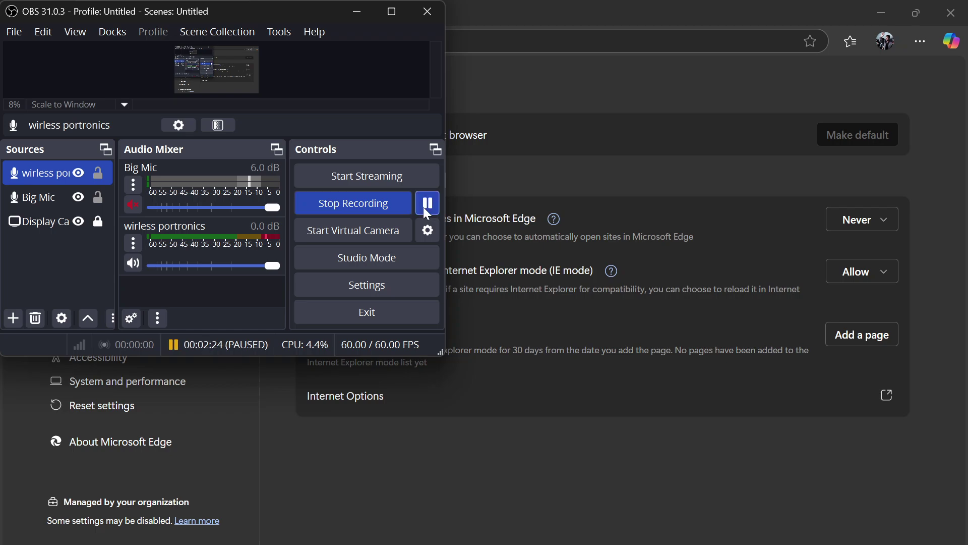
pyautogui.click(508, 498)
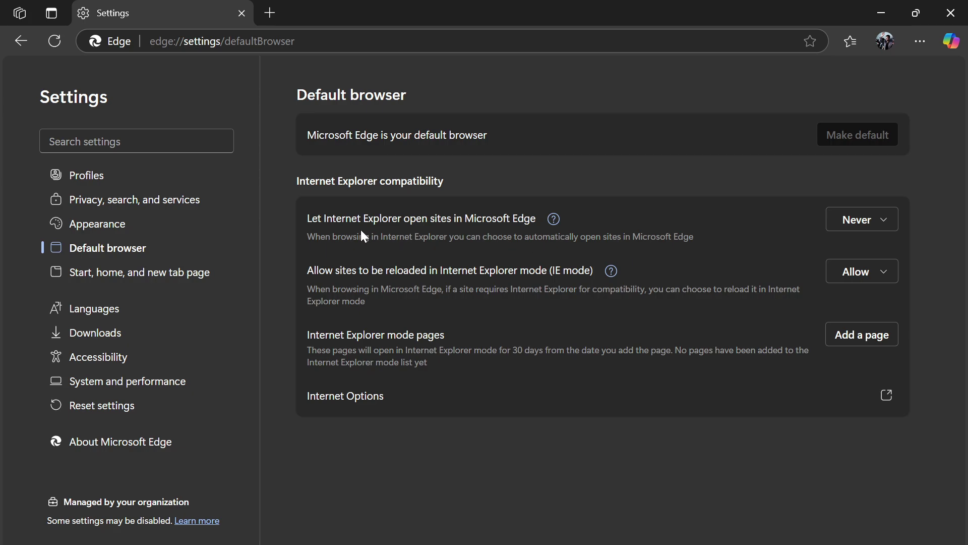
# - Keep Internet Explorer opening sites at Never and IE mode reloading at Allow
pyautogui.click(864, 222)
pyautogui.click(812, 258)
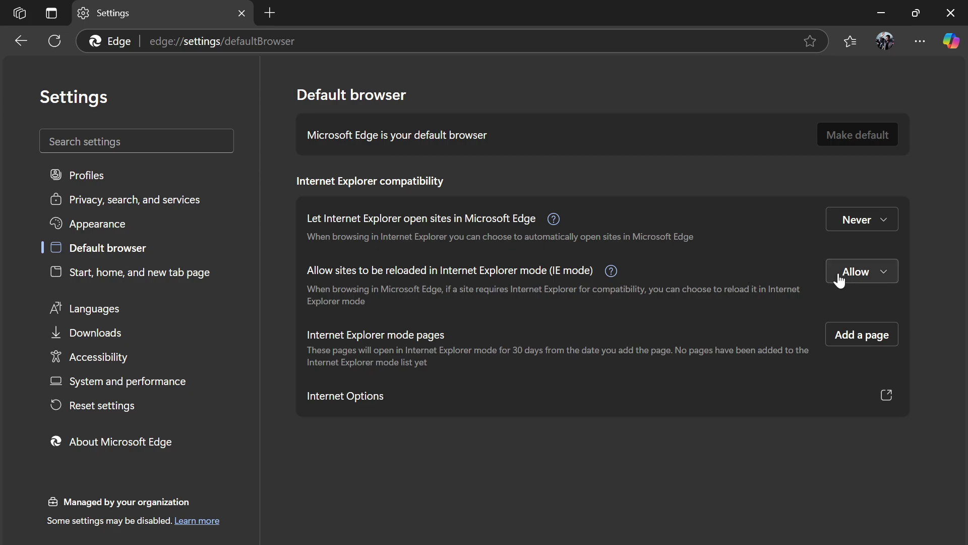
pyautogui.click(872, 275)
pyautogui.click(863, 313)
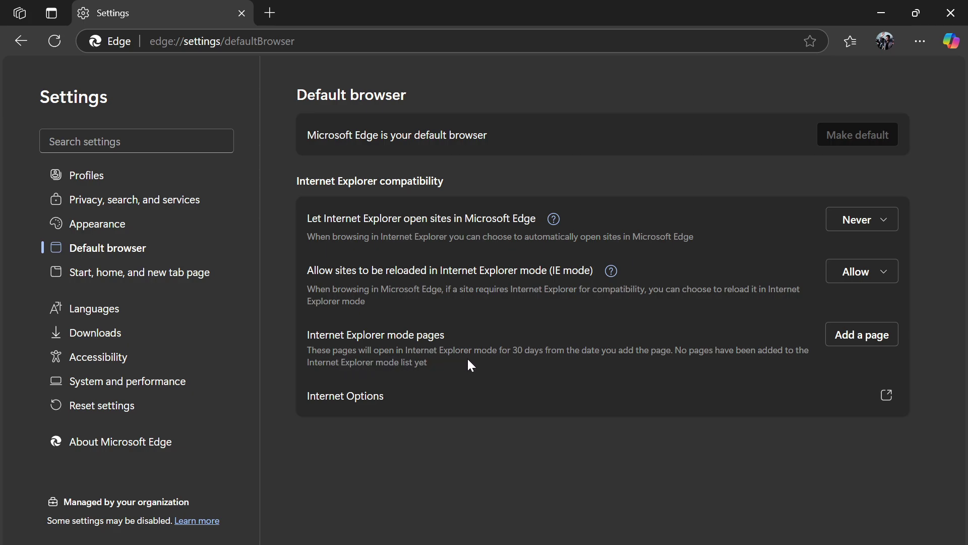
# - Add the trademark login page URL, copied from Chrome, to Edge's Internet Explorer mode pages
pyautogui.click(892, 337)
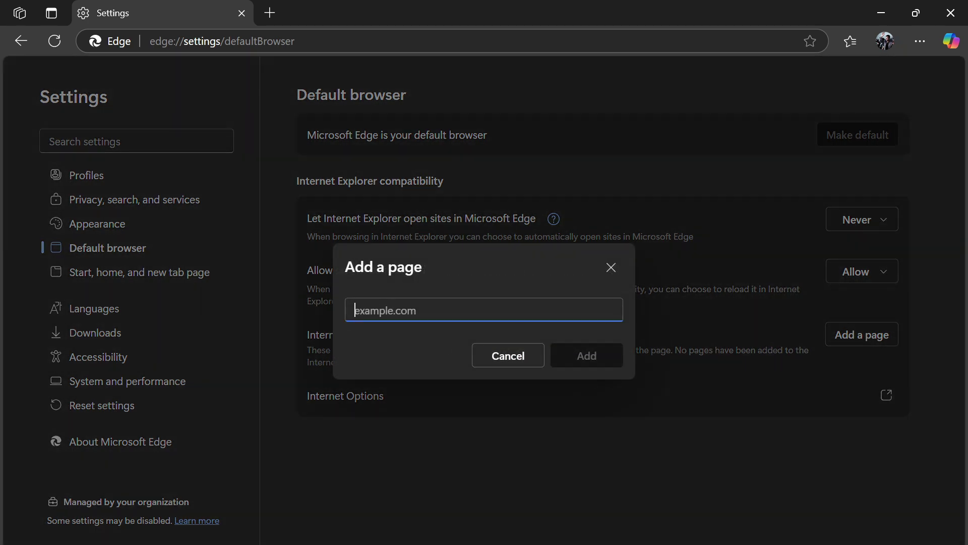
pyautogui.hotkey('alt', 'Tab')
pyautogui.hotkey('alt', 'Tab')
pyautogui.press('Tab')
pyautogui.press('Tab')
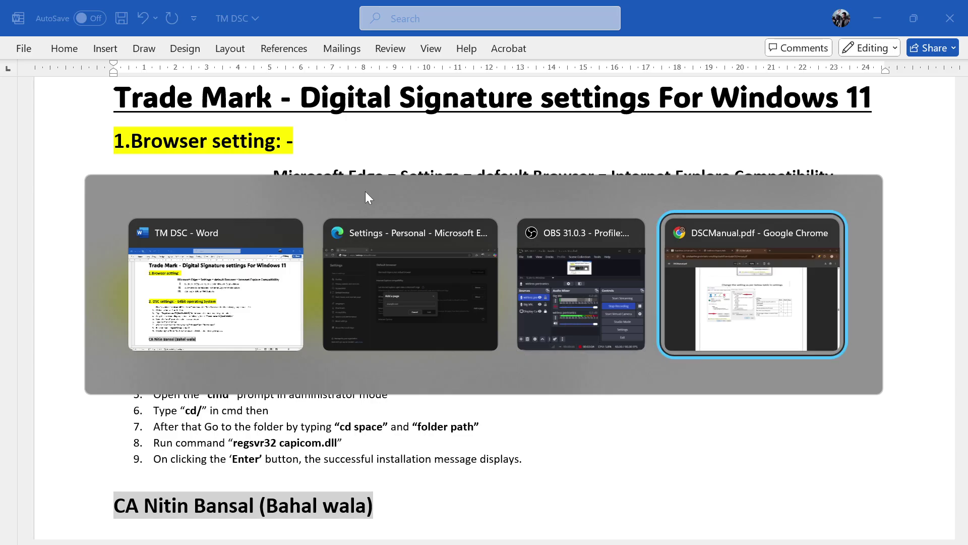
pyautogui.click(238, 15)
pyautogui.click(151, 15)
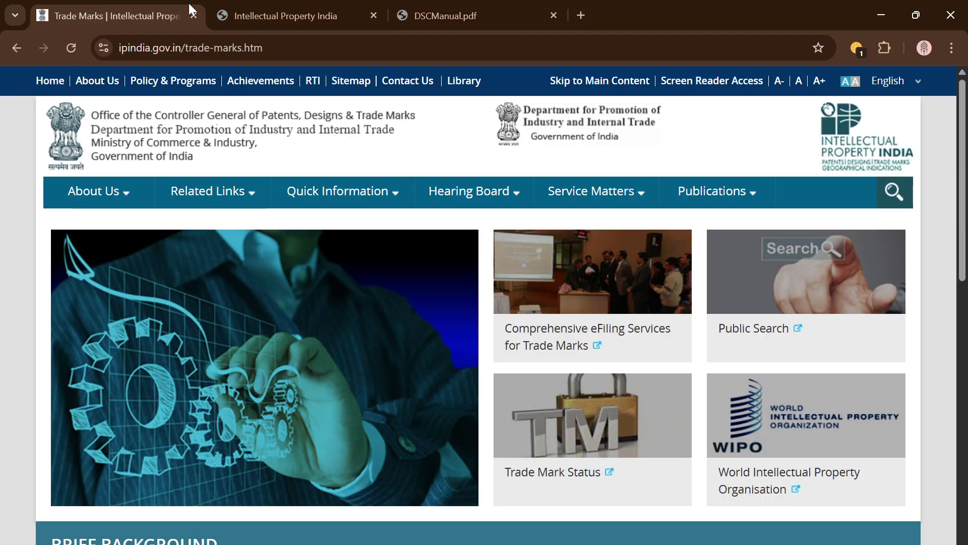
pyautogui.click(285, 10)
pyautogui.scroll(3, 310, 192)
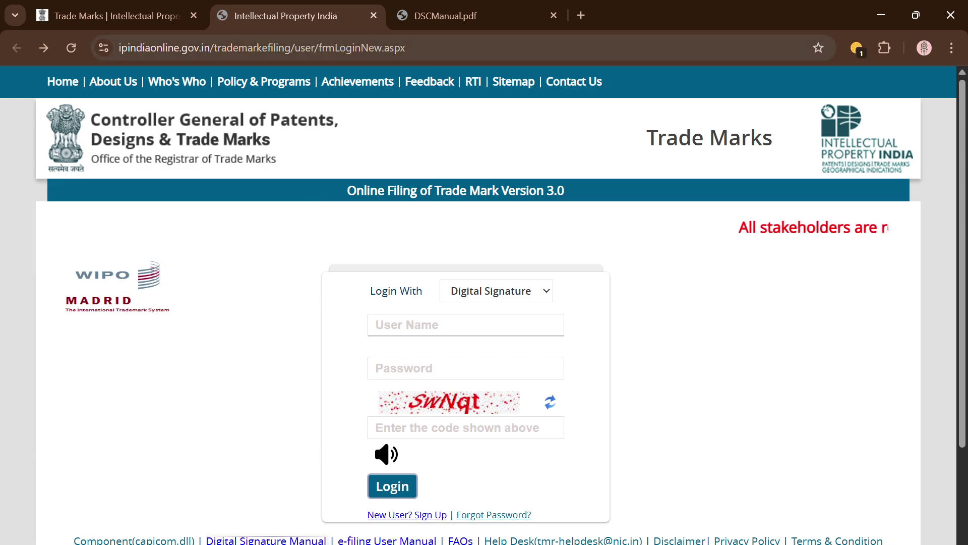
pyautogui.click(637, 49)
pyautogui.hotkey('ctrl', 'c')
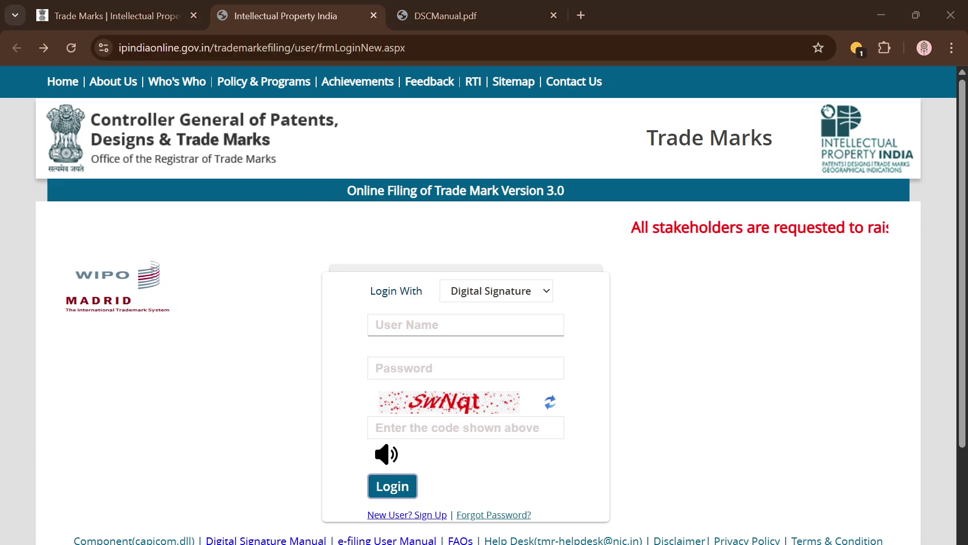
pyautogui.hotkey('alt', 'Tab')
pyautogui.hotkey('alt', 'Tab')
pyautogui.press('Tab')
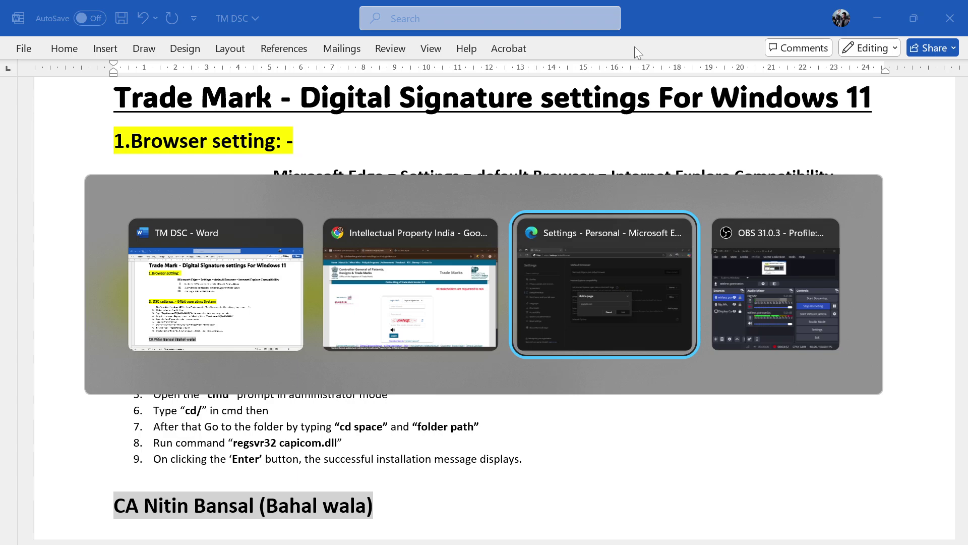
pyautogui.hotkey('ctrl', 'v')
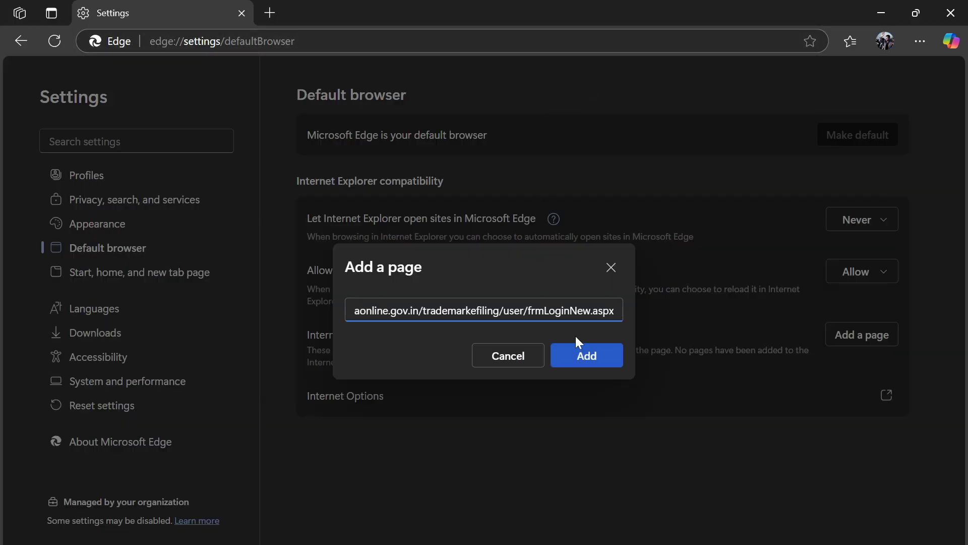
pyautogui.click(584, 355)
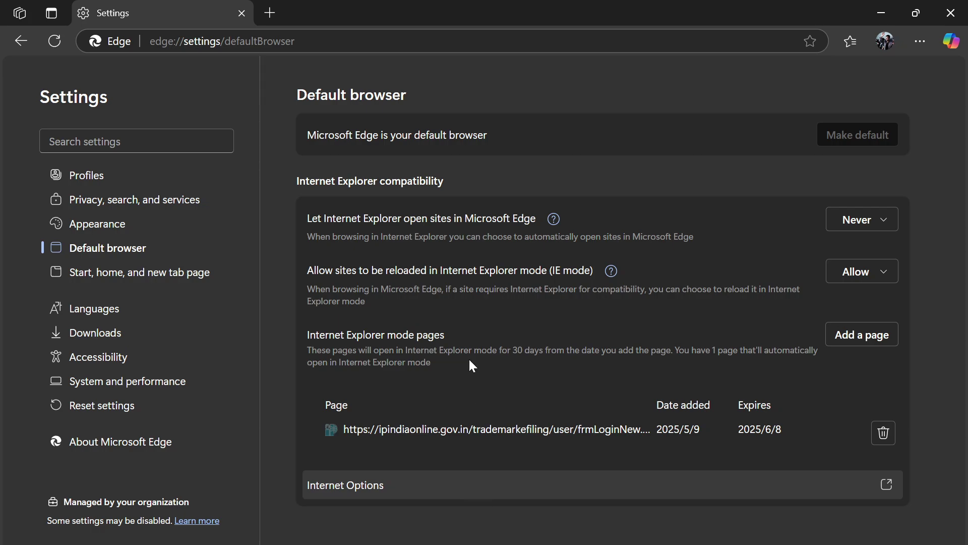
# - Open the Internet zone's Custom level security settings in Internet Options
pyautogui.click(378, 492)
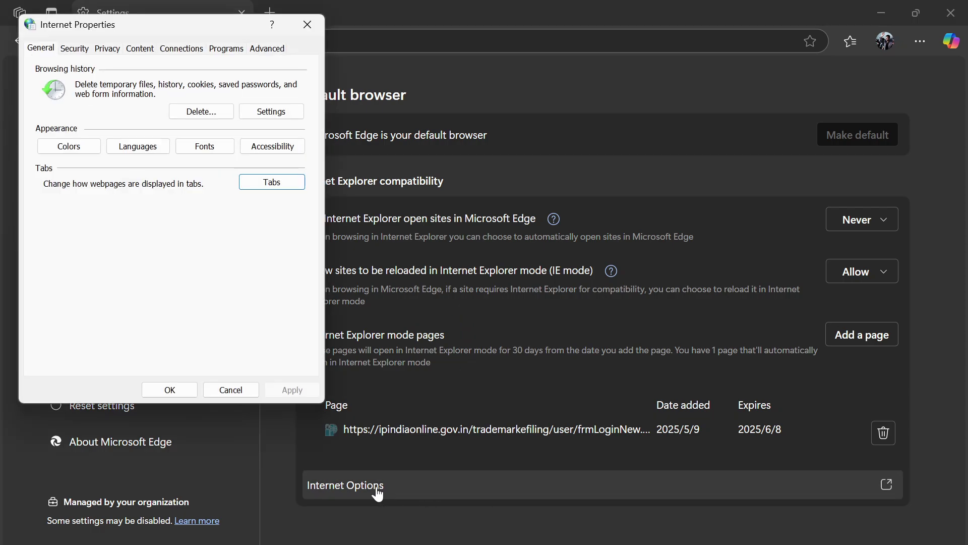
pyautogui.click(76, 49)
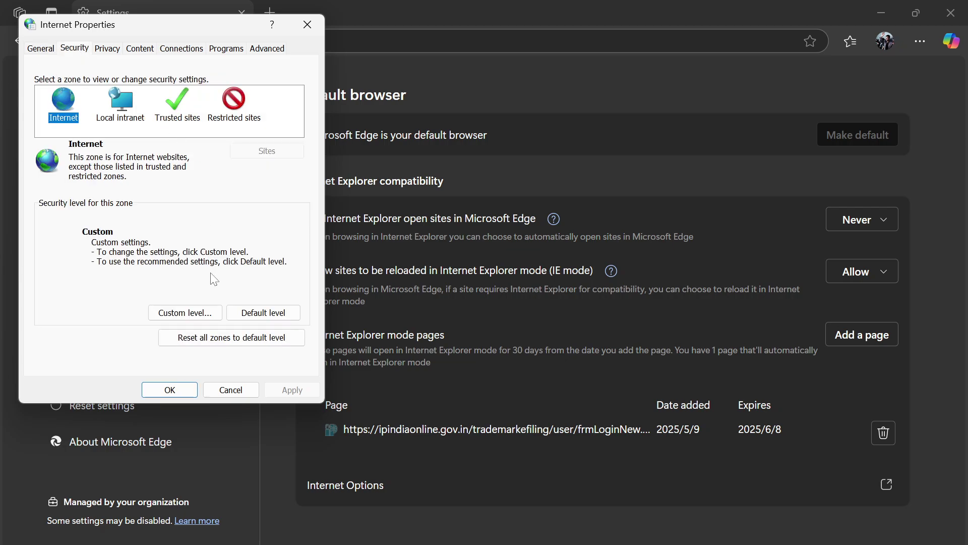
pyautogui.click(186, 313)
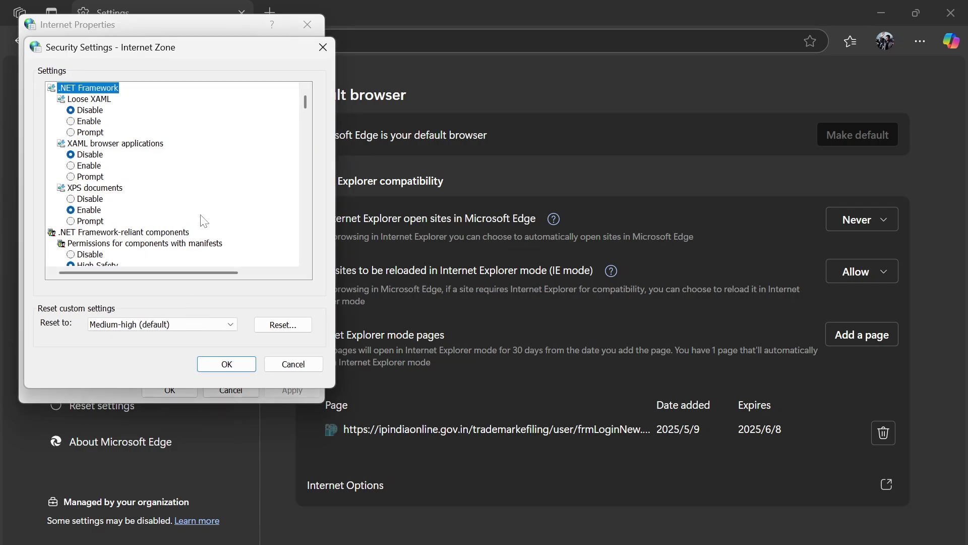
pyautogui.scroll(-2, 222, 192)
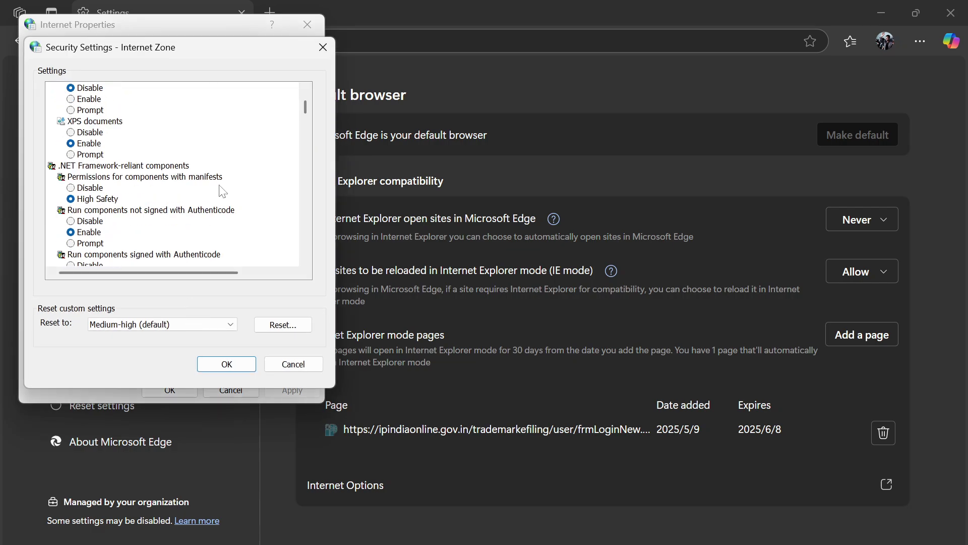
pyautogui.scroll(-3, 222, 192)
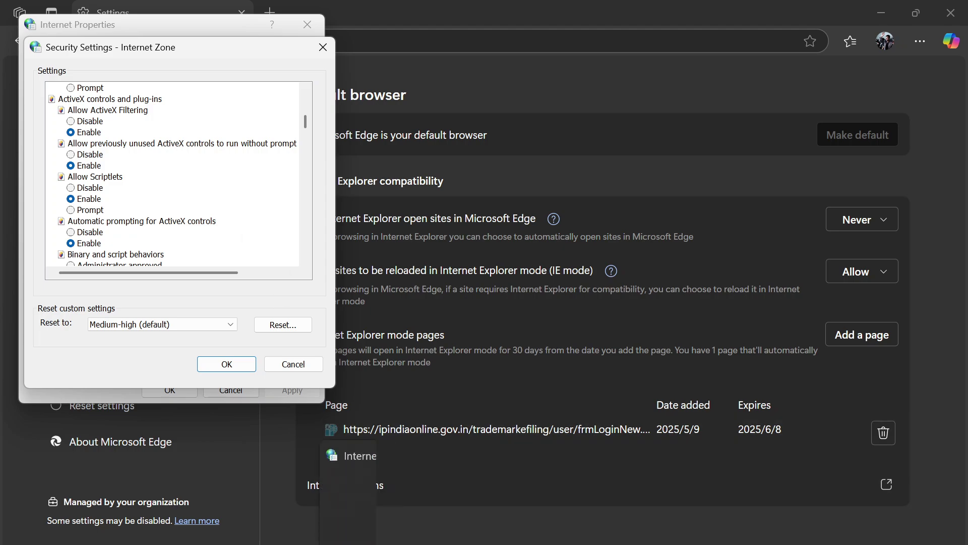
# - Compare the Internet zone's ActiveX settings against the reference table in the Word guide
pyautogui.click(296, 538)
pyautogui.scroll(-4, 490, 358)
pyautogui.scroll(-4, 491, 358)
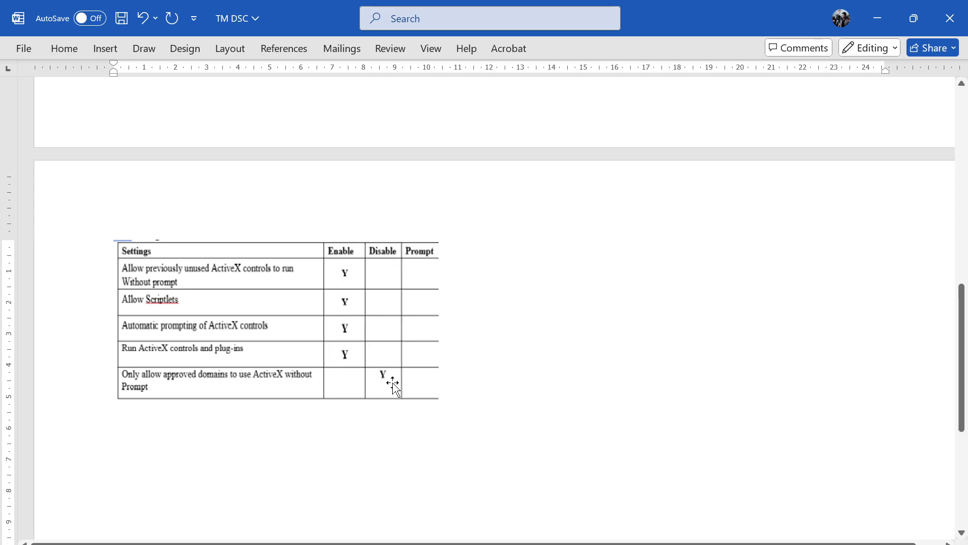
pyautogui.hotkey('alt', 'Tab')
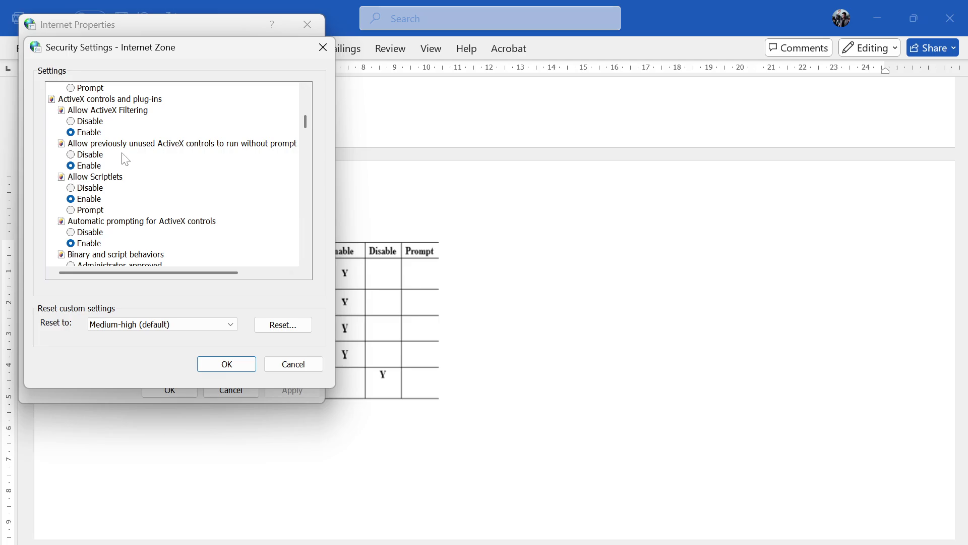
pyautogui.scroll(10, 195, 169)
pyautogui.scroll(-1, 197, 187)
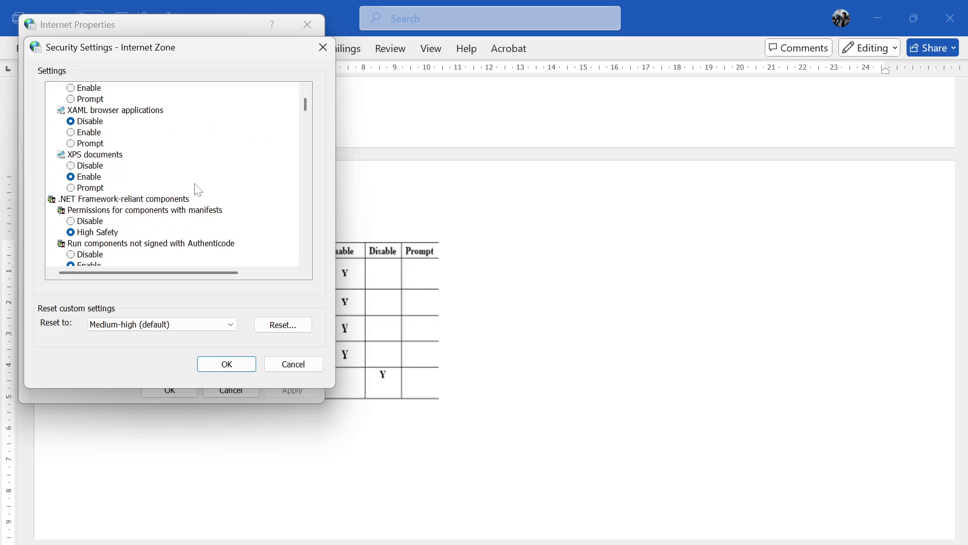
pyautogui.scroll(-4, 198, 190)
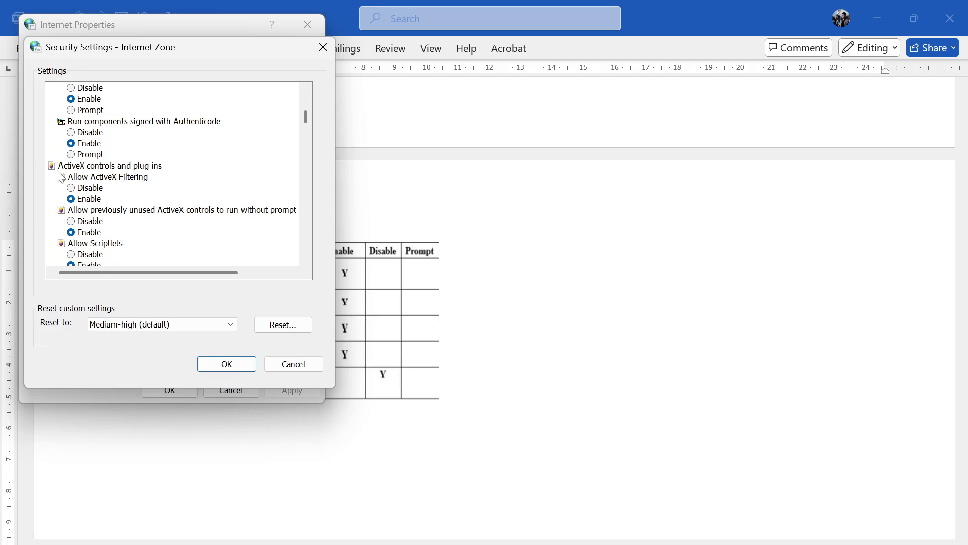
pyautogui.hotkey('alt', 'Tab')
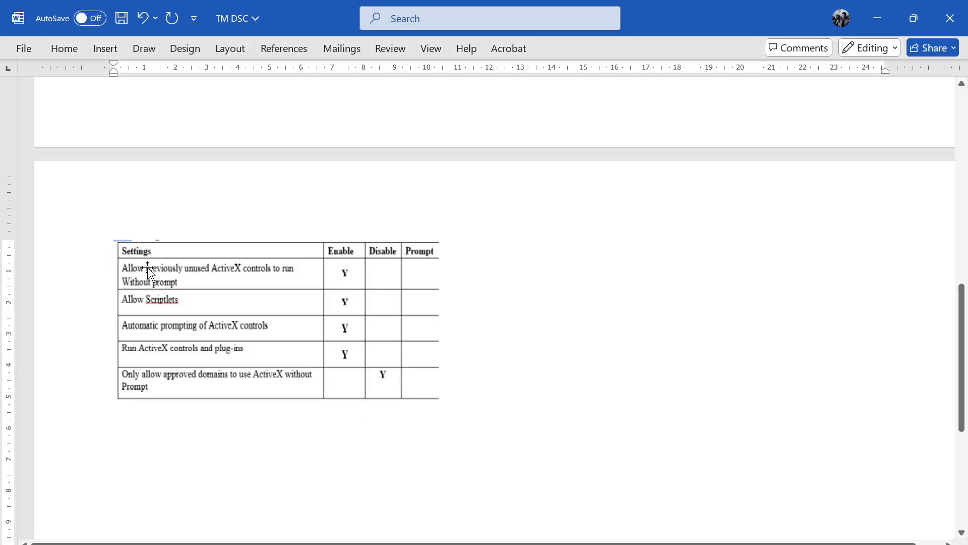
pyautogui.hotkey('alt', 'Tab')
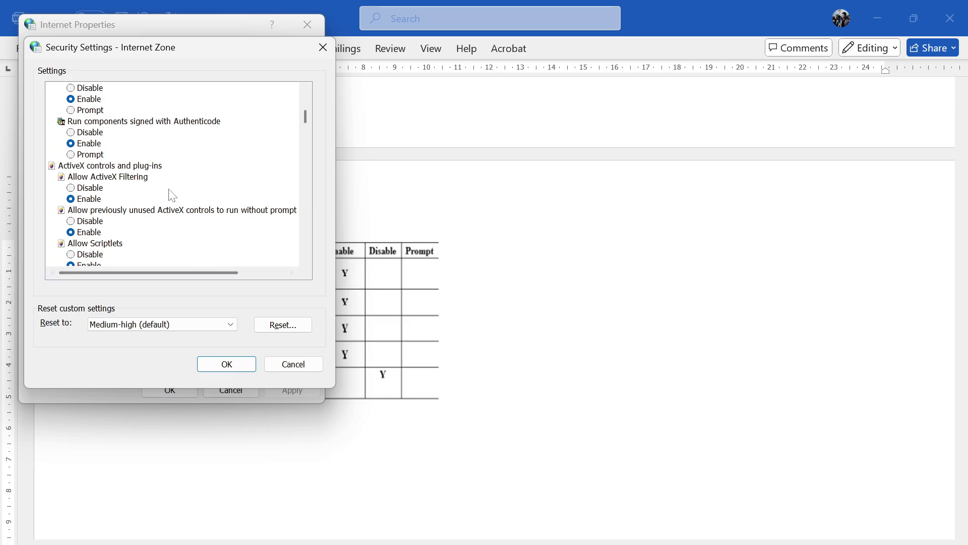
pyautogui.scroll(-2, 173, 196)
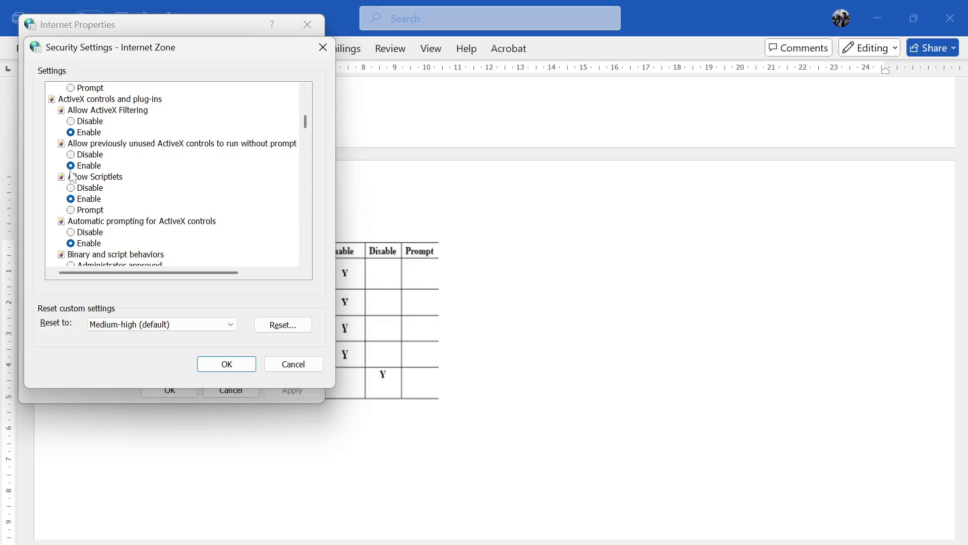
pyautogui.hotkey('alt', 'Tab')
pyautogui.scroll(-1, 189, 282)
pyautogui.hotkey('alt', 'Tab')
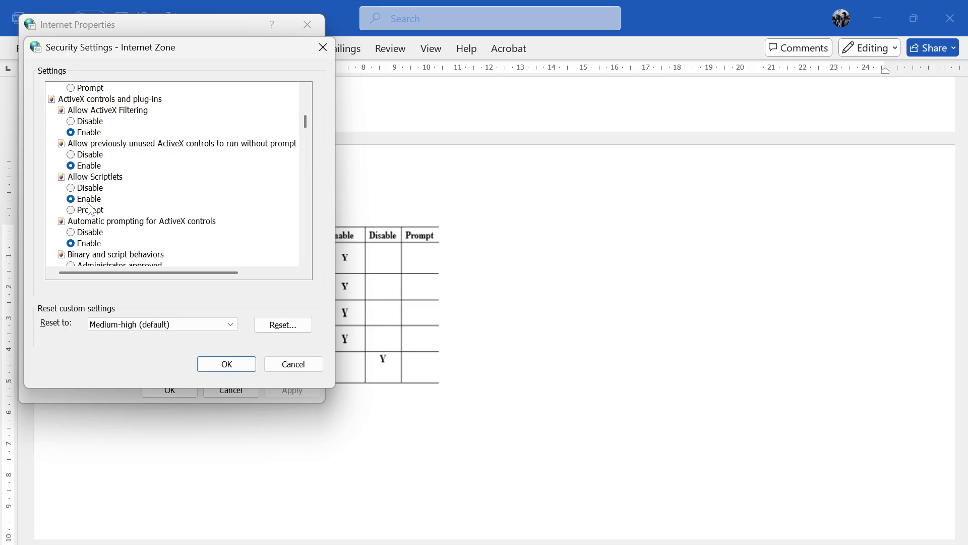
pyautogui.scroll(-1, 93, 209)
pyautogui.hotkey('alt', 'Tab')
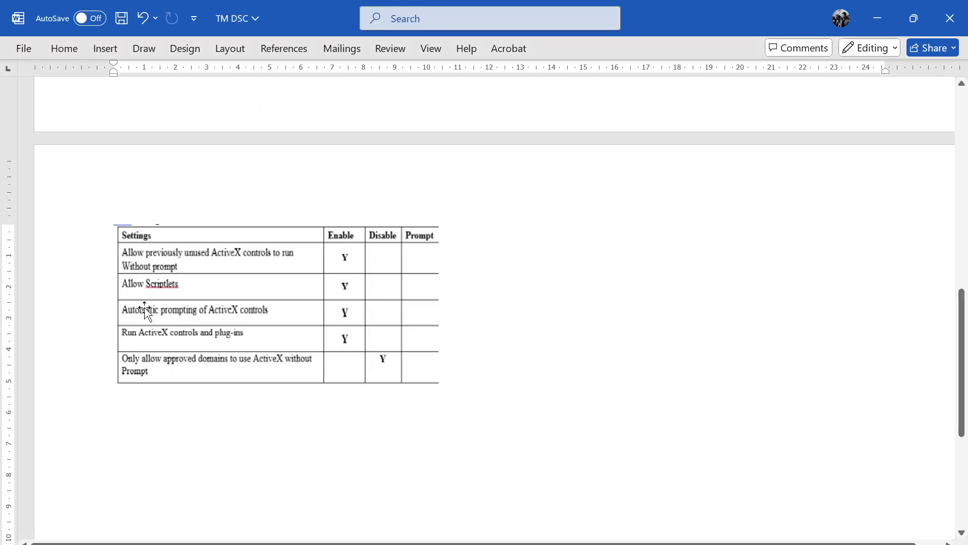
pyautogui.hotkey('alt', 'Tab')
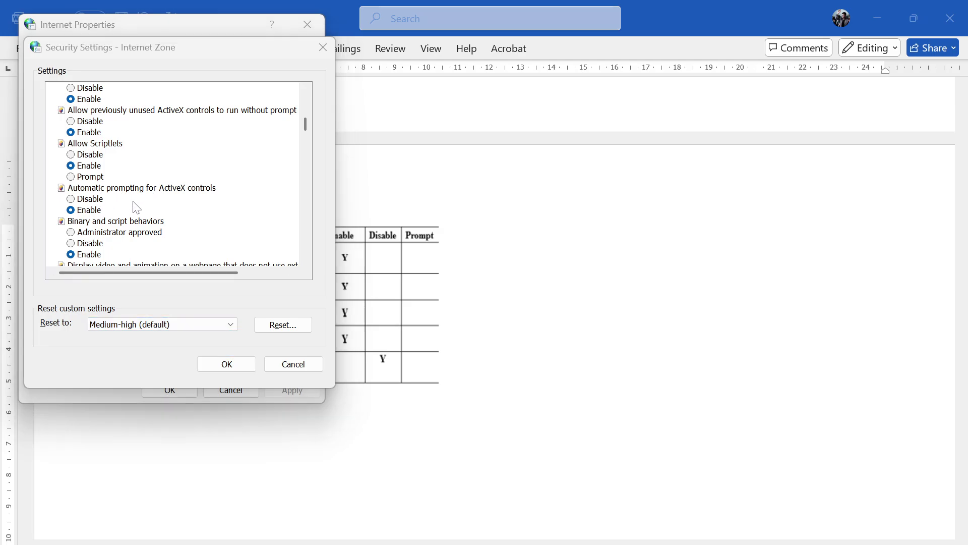
pyautogui.hotkey('alt', 'Tab')
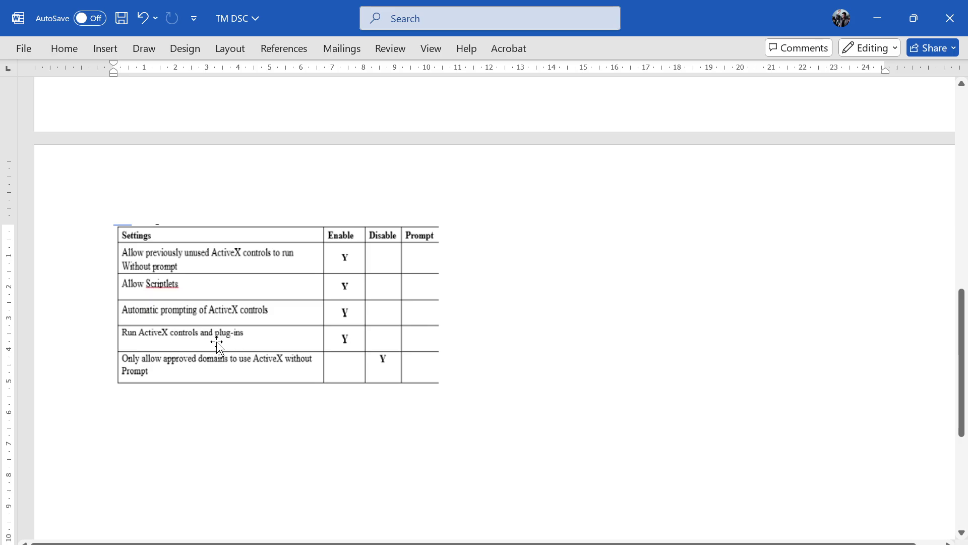
# - Save the ActiveX settings (controls and plug-ins Enabled, approved-domains-only Disabled) and close Internet Properties
pyautogui.hotkey('alt', 'Tab')
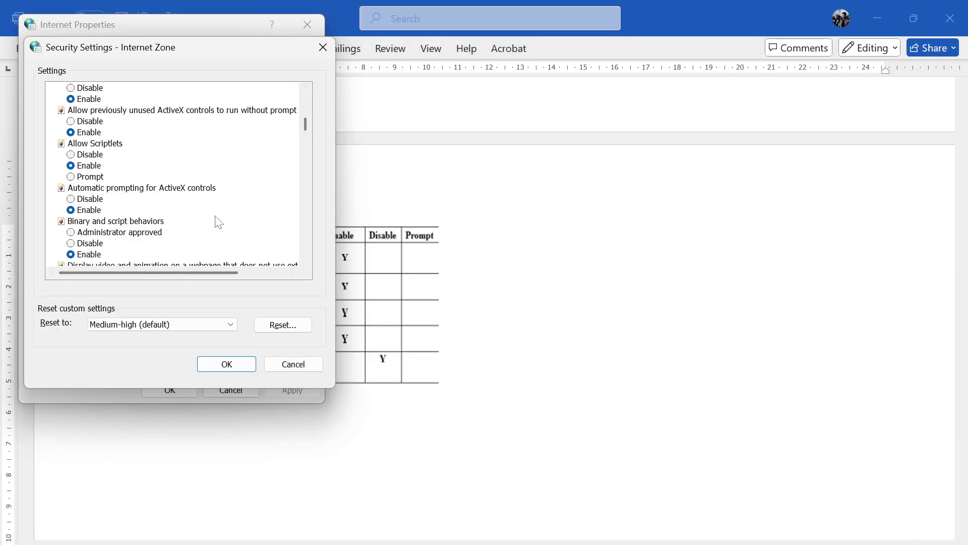
pyautogui.scroll(-6, 218, 222)
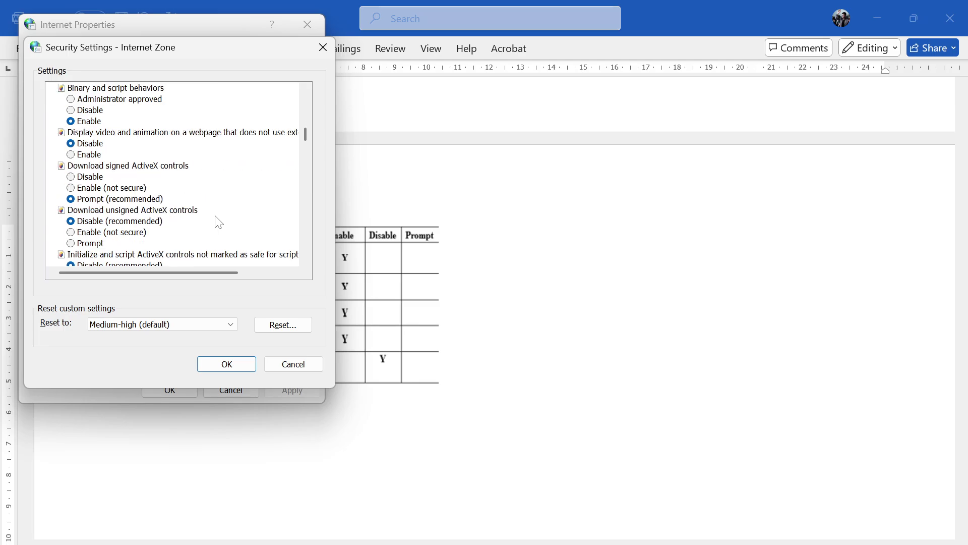
pyautogui.scroll(-4, 218, 222)
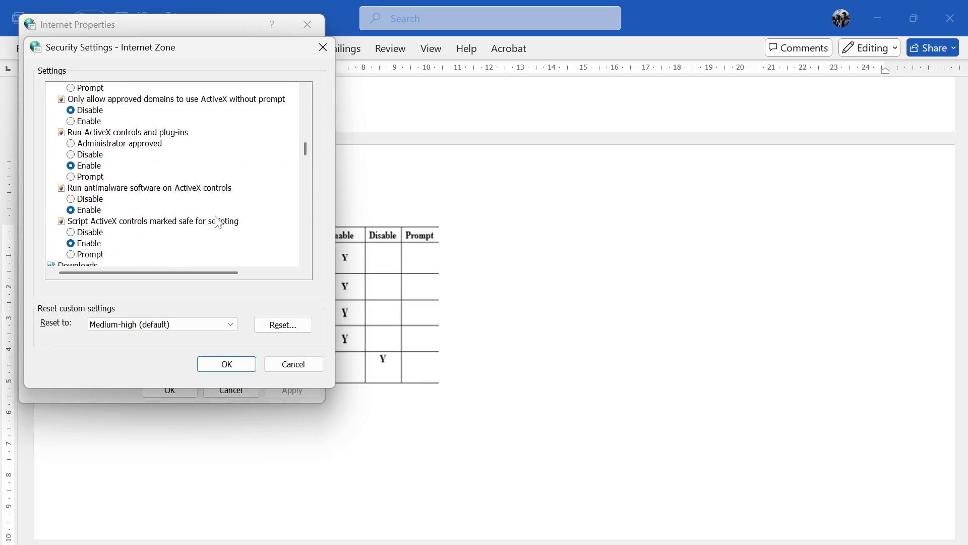
pyautogui.scroll(-2, 218, 222)
pyautogui.scroll(11, 219, 222)
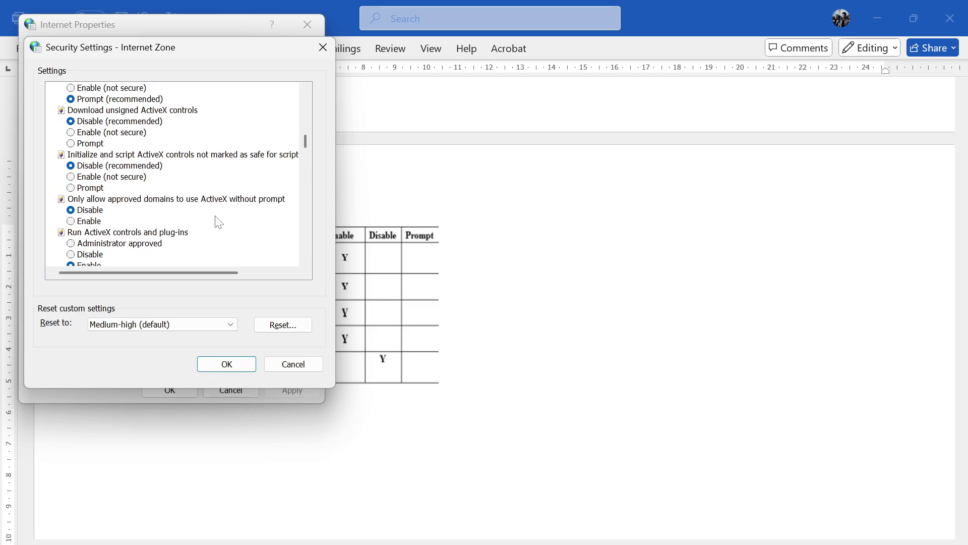
pyautogui.scroll(4, 218, 221)
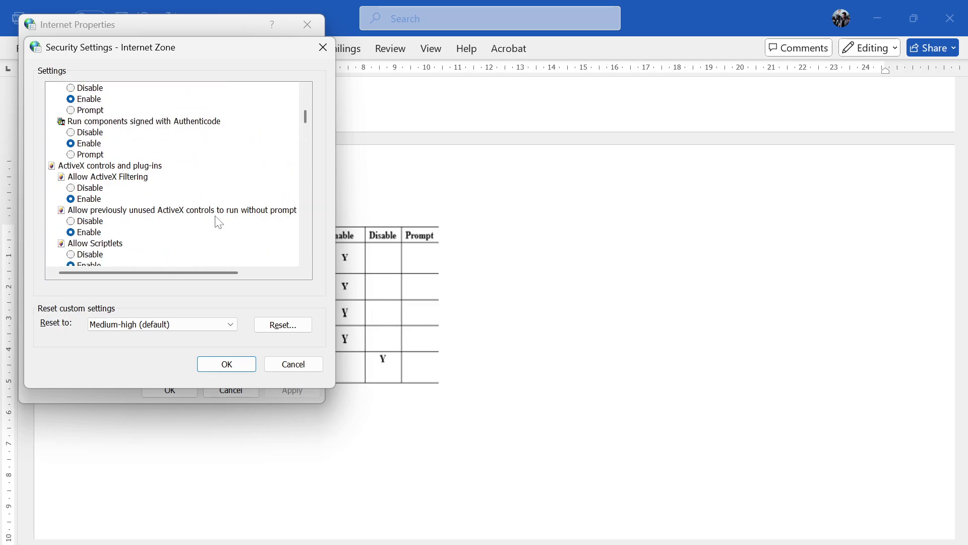
pyautogui.scroll(-3, 198, 183)
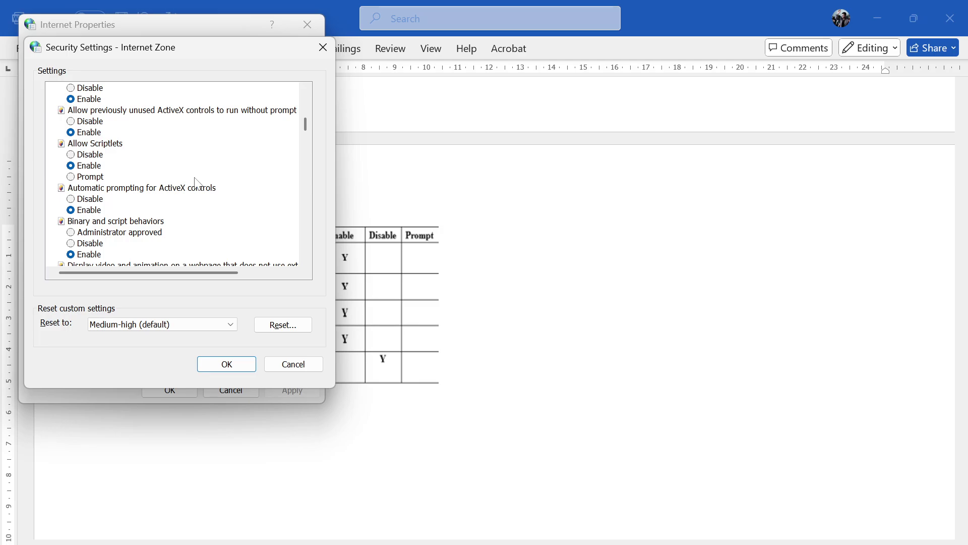
pyautogui.scroll(-3, 195, 177)
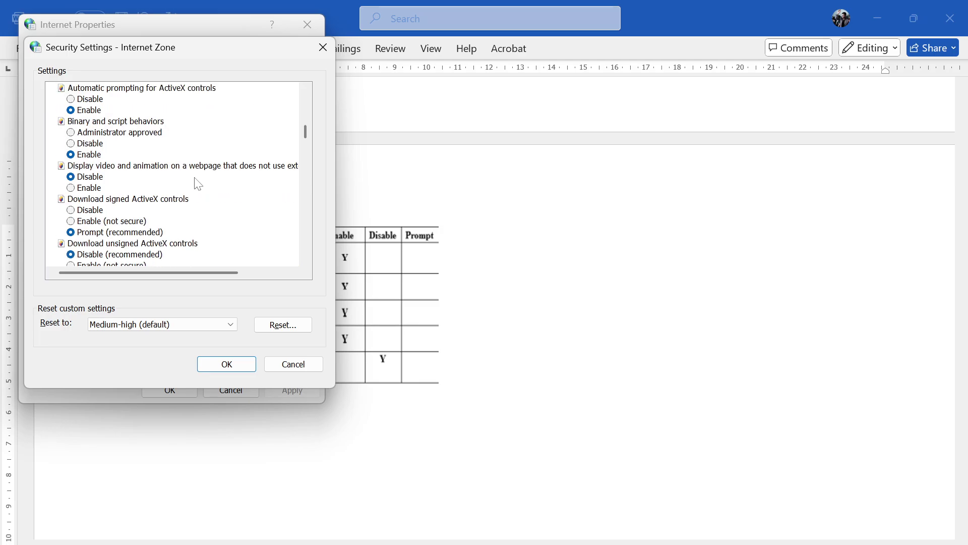
pyautogui.scroll(-1, 198, 184)
pyautogui.scroll(-4, 197, 183)
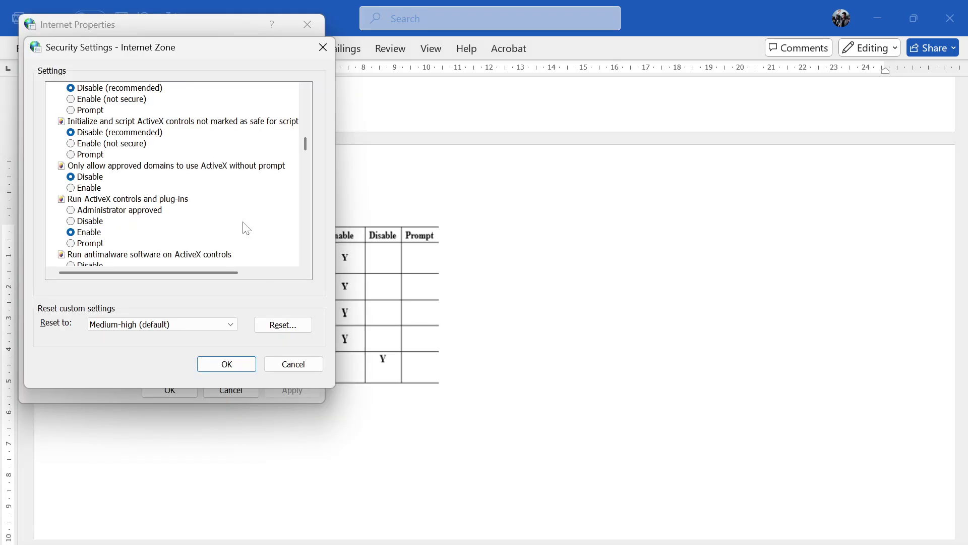
pyautogui.scroll(-1, 213, 211)
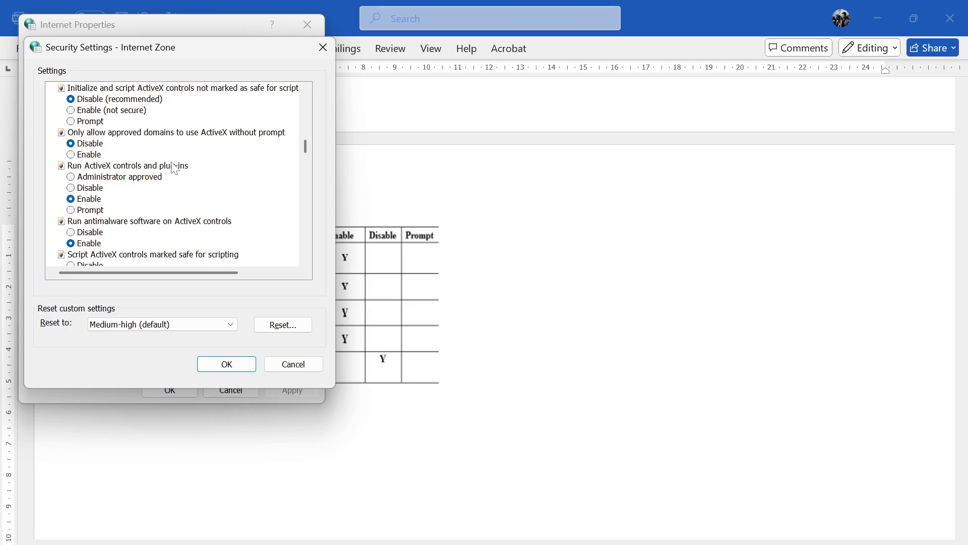
pyautogui.click(233, 364)
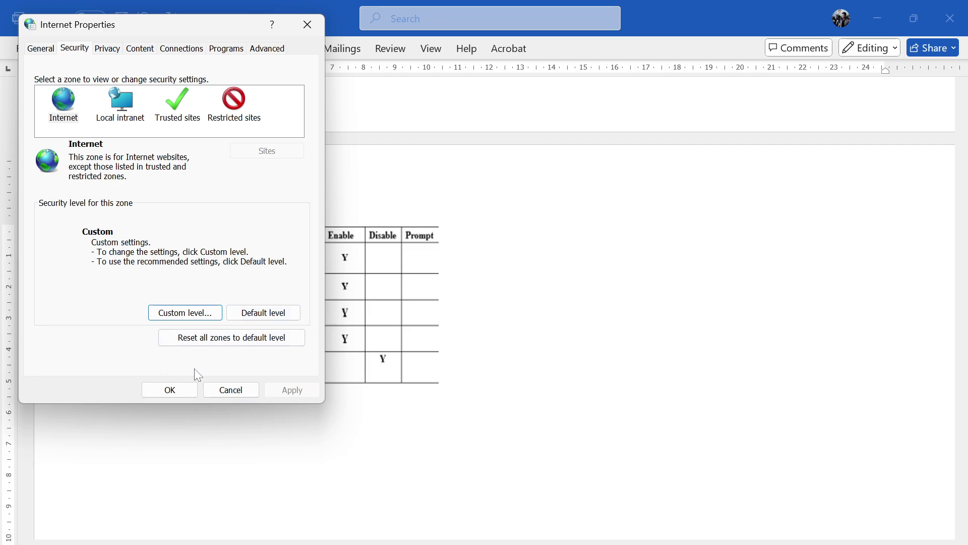
pyautogui.click(177, 390)
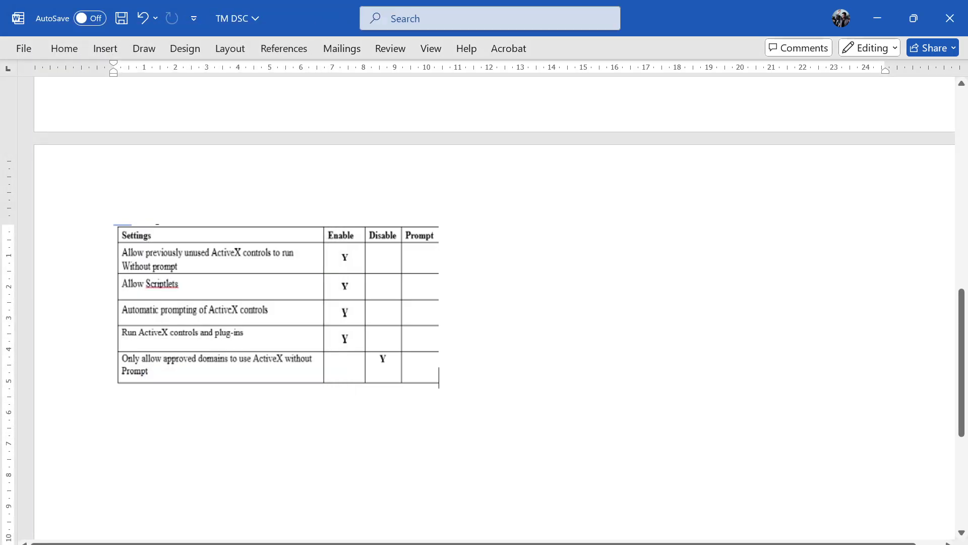
# - Scroll the TM DSC guide to reread sections 1–2 on browser and DSC settings
pyautogui.scroll(5, 496, 287)
pyautogui.scroll(-1, 498, 287)
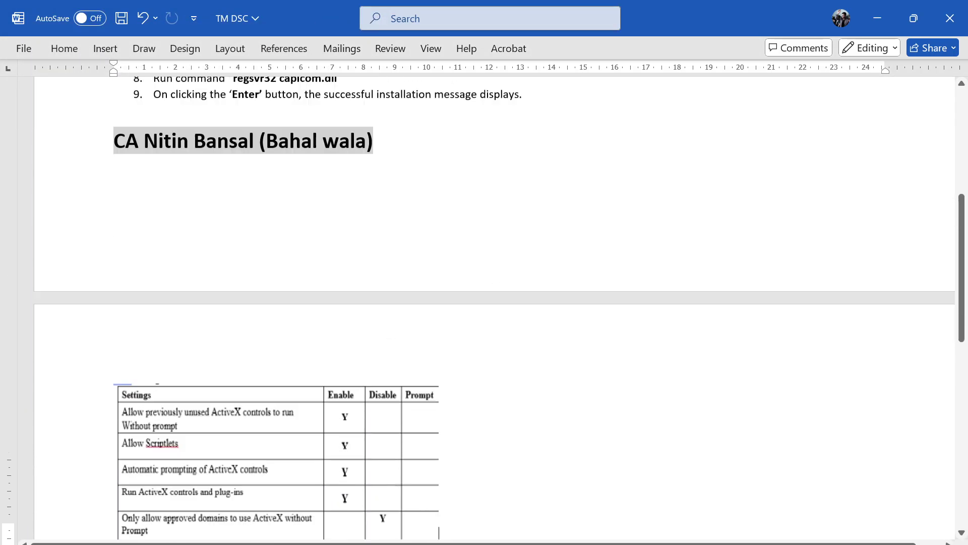
pyautogui.scroll(10, 497, 288)
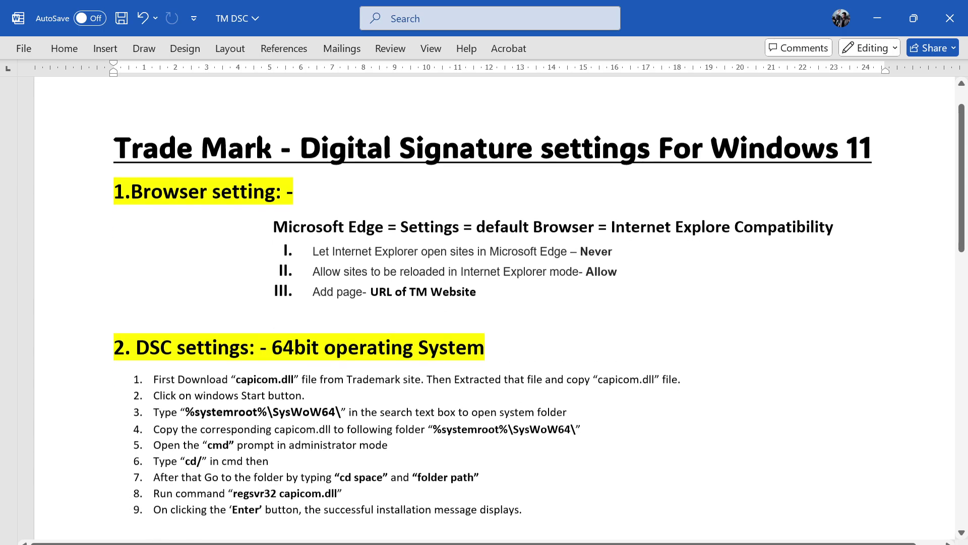
pyautogui.scroll(-1, 497, 287)
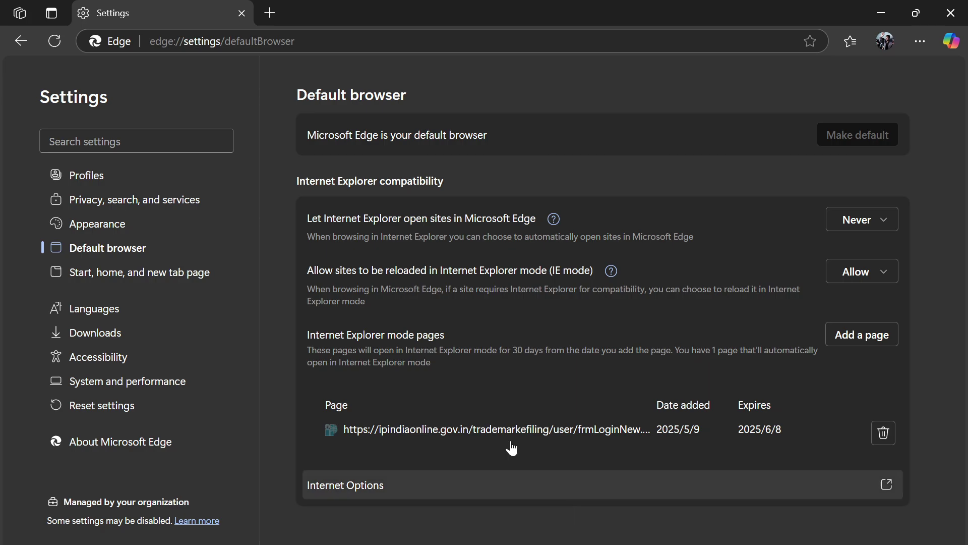
# - Load the trademark e-filing login page in a new Edge tab
pyautogui.click(270, 13)
pyautogui.write('https://ipindiaonline.gov.in/trademarkefiling/user/frmLoginNew.aspx')
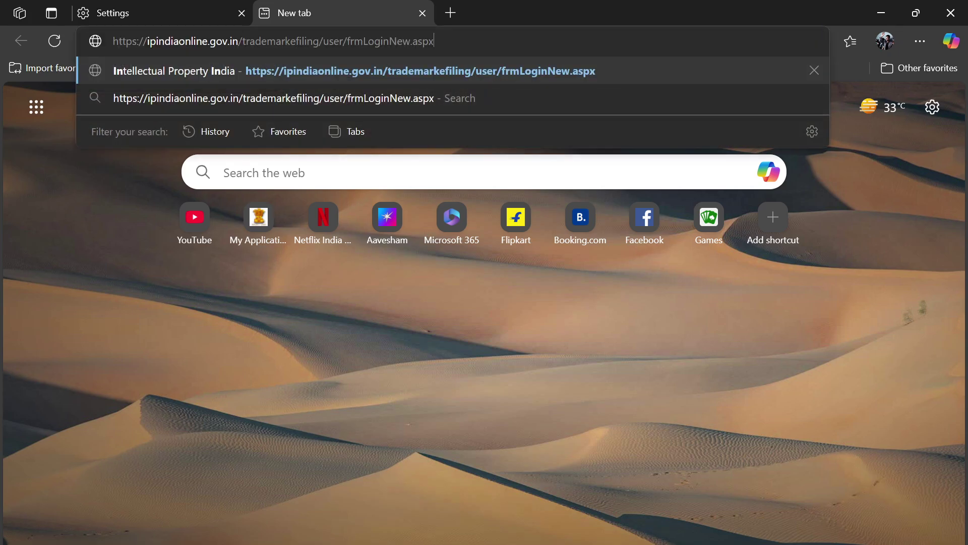
pyautogui.press('Return')
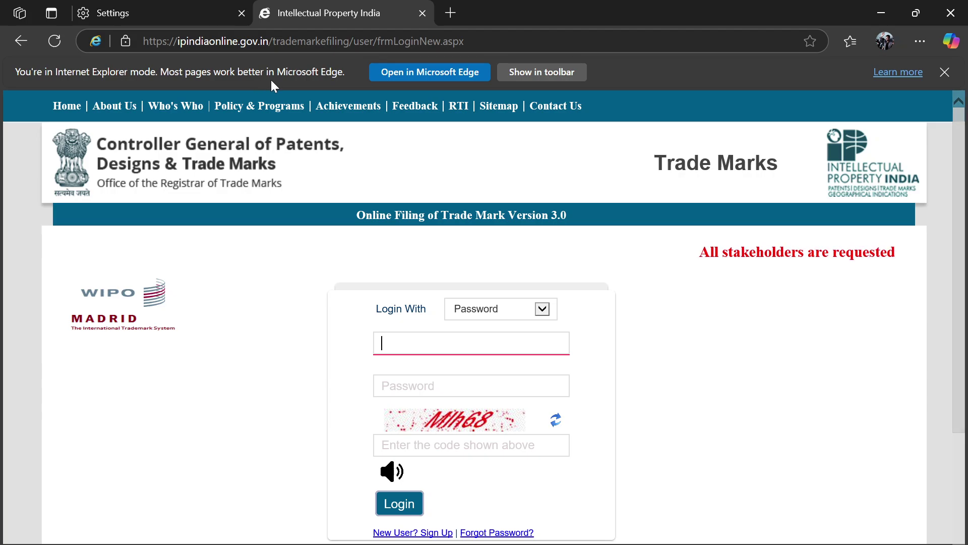
# - Close the Edge Settings tab, leaving the login page open in Internet Explorer mode
pyautogui.click(237, 17)
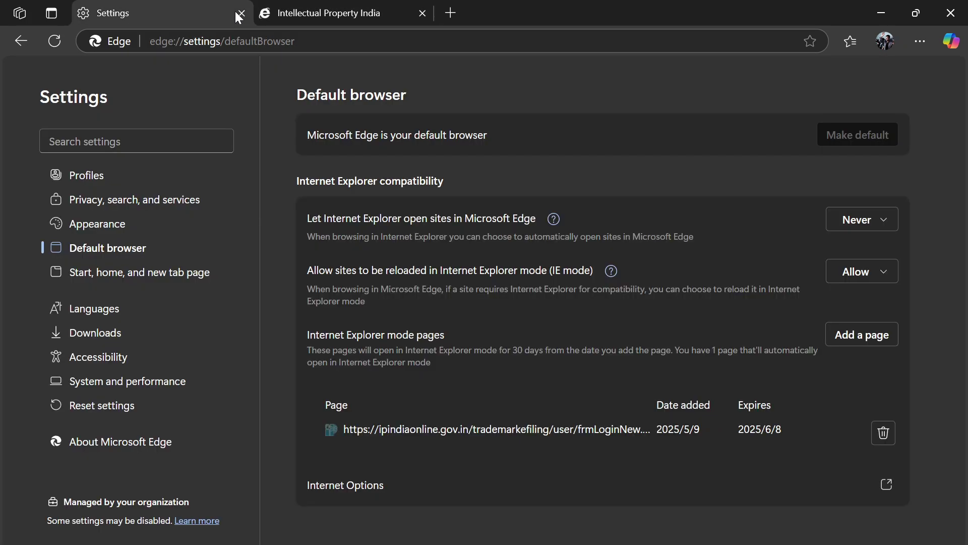
pyautogui.click(241, 13)
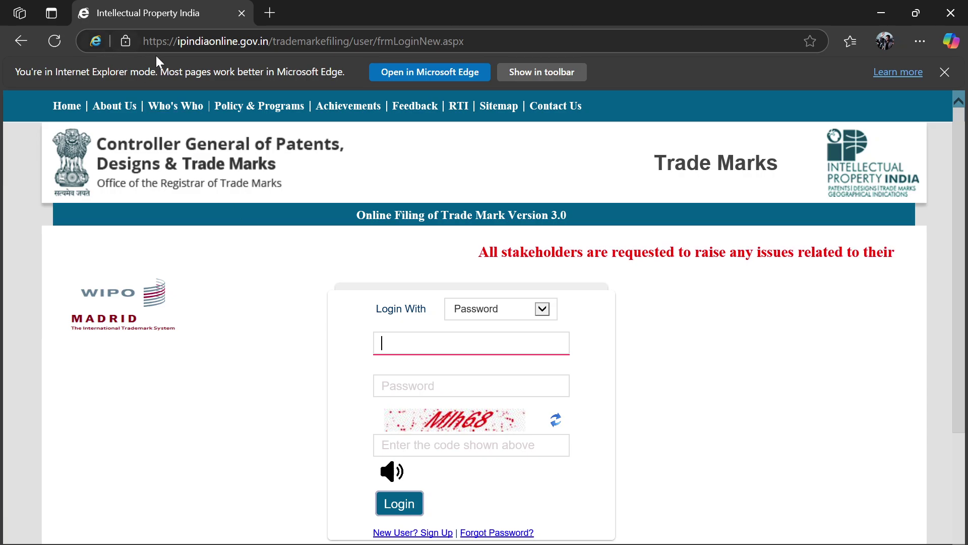
pyautogui.scroll(-3, 363, 343)
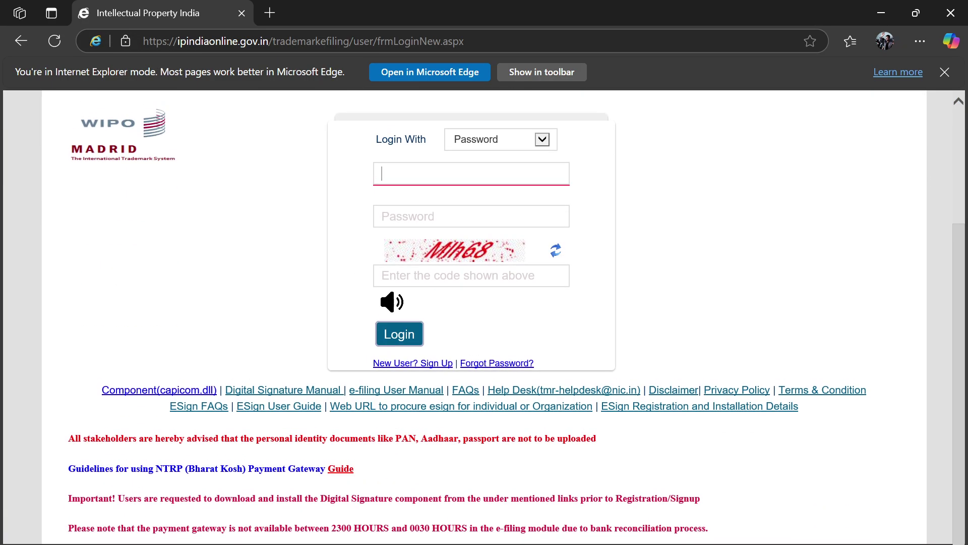
pyautogui.scroll(3, 484, 318)
pyautogui.scroll(-3, 484, 317)
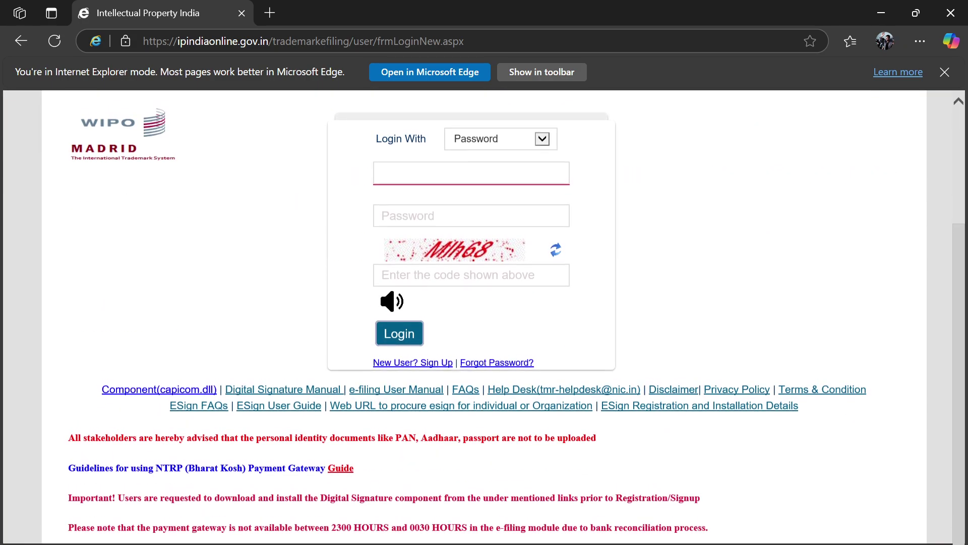
# - Bring Chrome's Digital Signature login page to the front
pyautogui.hotkey('alt', 'Tab')
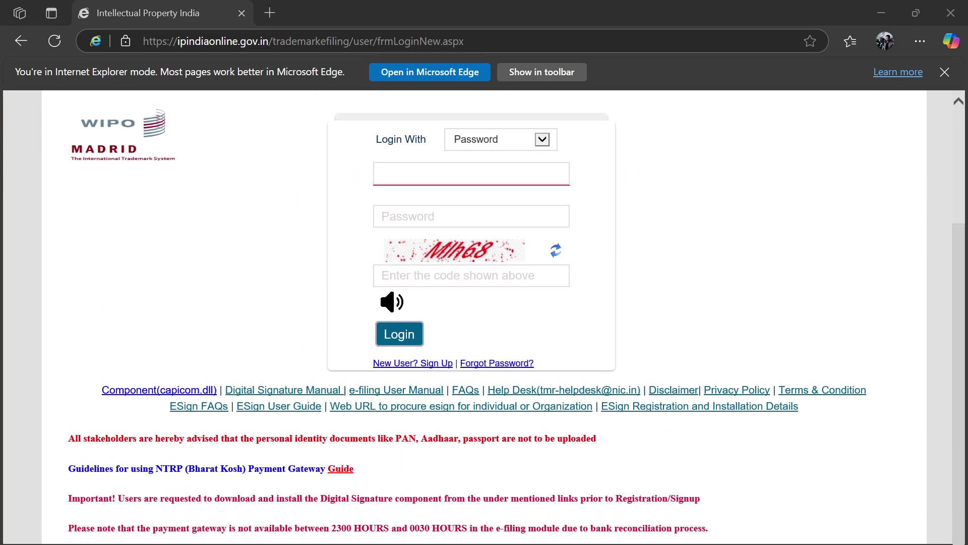
pyautogui.click(232, 242)
pyautogui.scroll(-3, 232, 243)
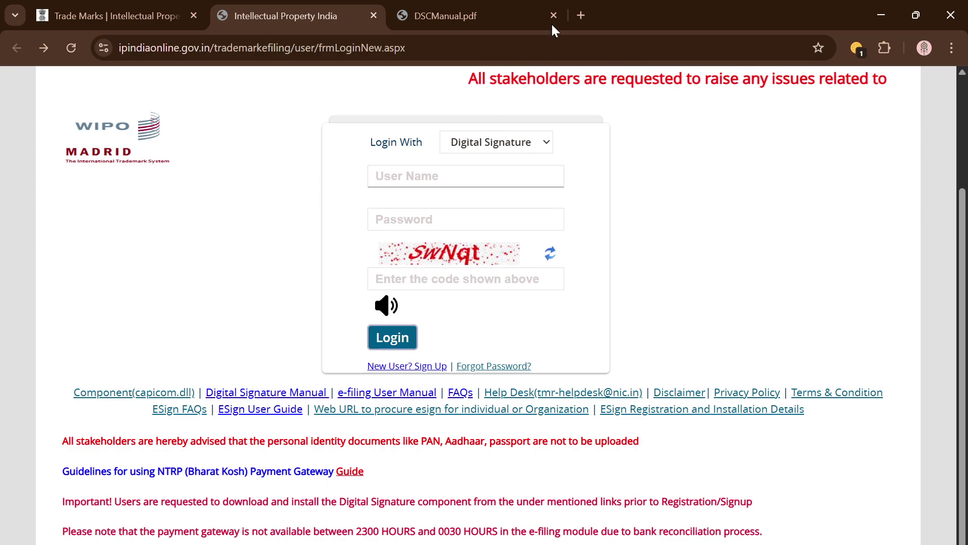
# - Read through the DSCManual.pdf guide in its Chrome tab
pyautogui.click(497, 7)
pyautogui.scroll(5, 565, 330)
pyautogui.scroll(20, 564, 331)
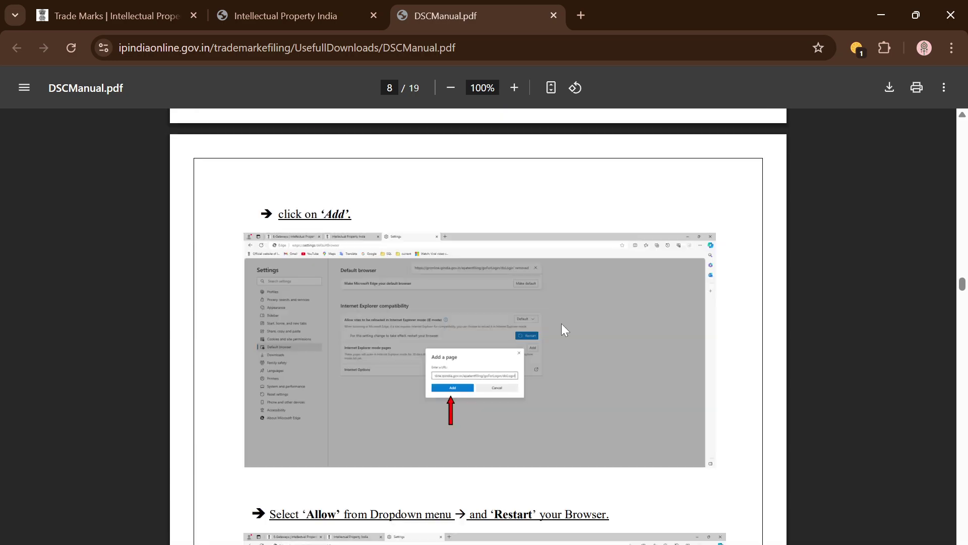
pyautogui.scroll(20, 564, 330)
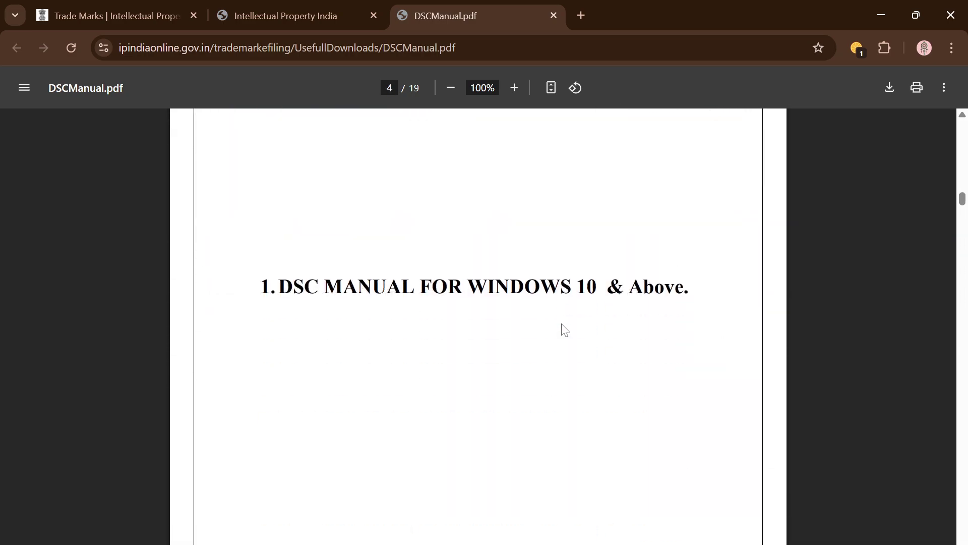
pyautogui.scroll(-20, 562, 324)
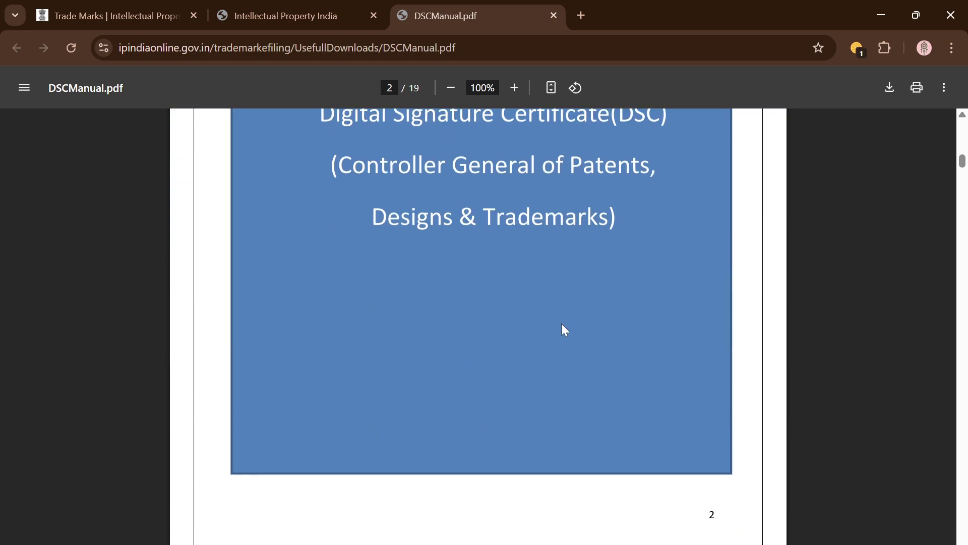
pyautogui.scroll(-10, 562, 325)
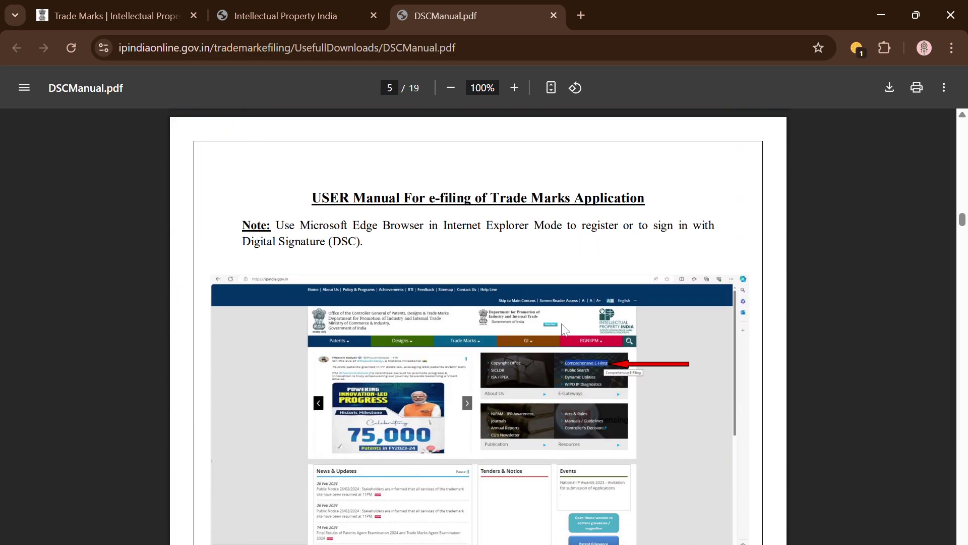
pyautogui.scroll(-6, 532, 350)
pyautogui.scroll(-6, 534, 351)
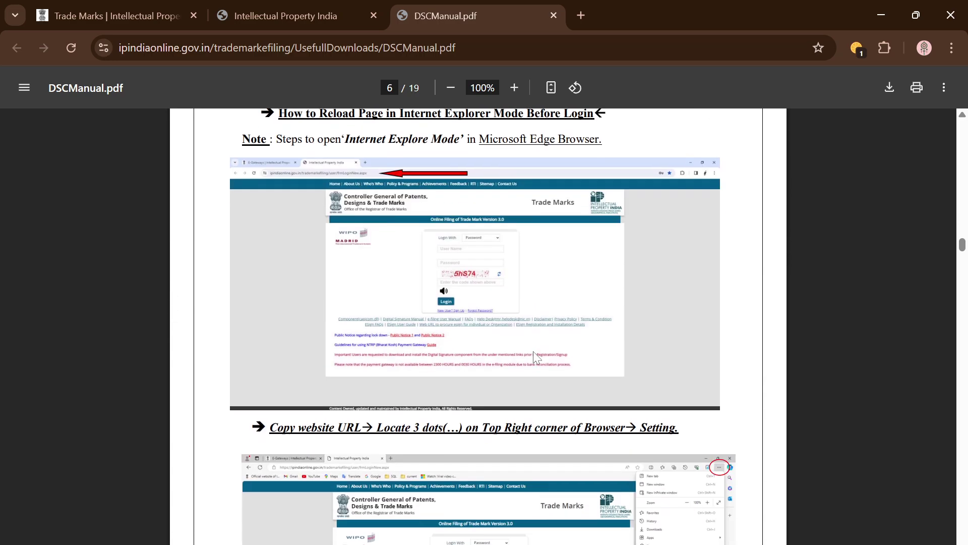
pyautogui.scroll(-8, 534, 351)
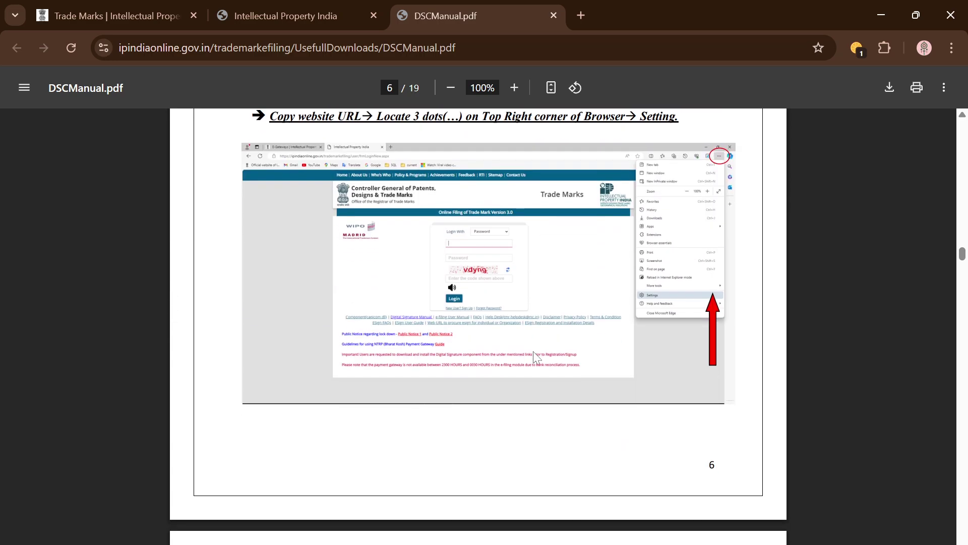
pyautogui.scroll(-16, 533, 351)
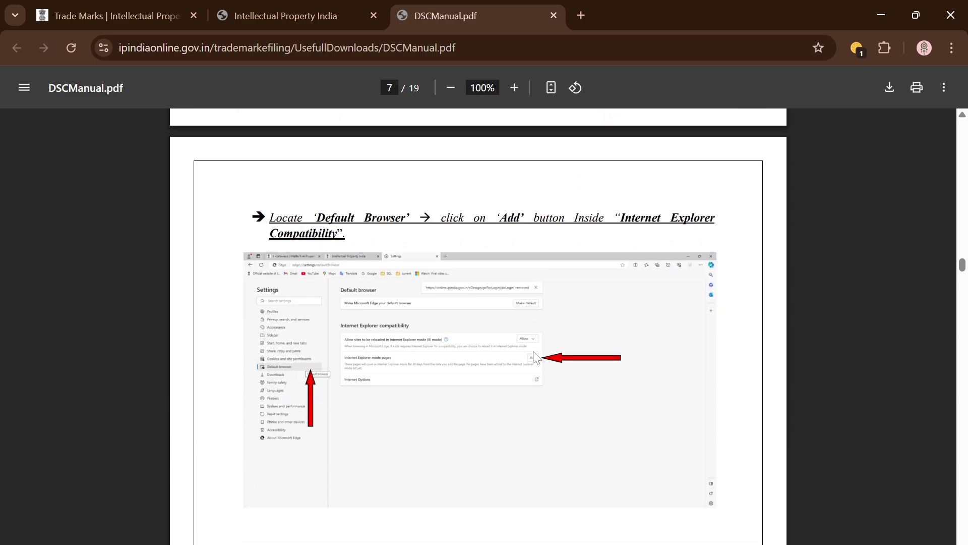
pyautogui.scroll(-20, 536, 356)
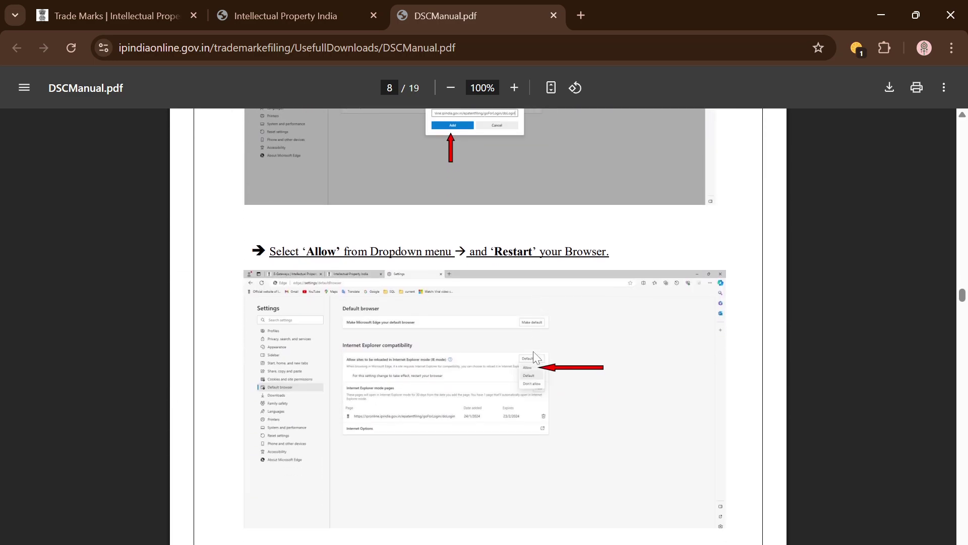
pyautogui.scroll(-19, 536, 356)
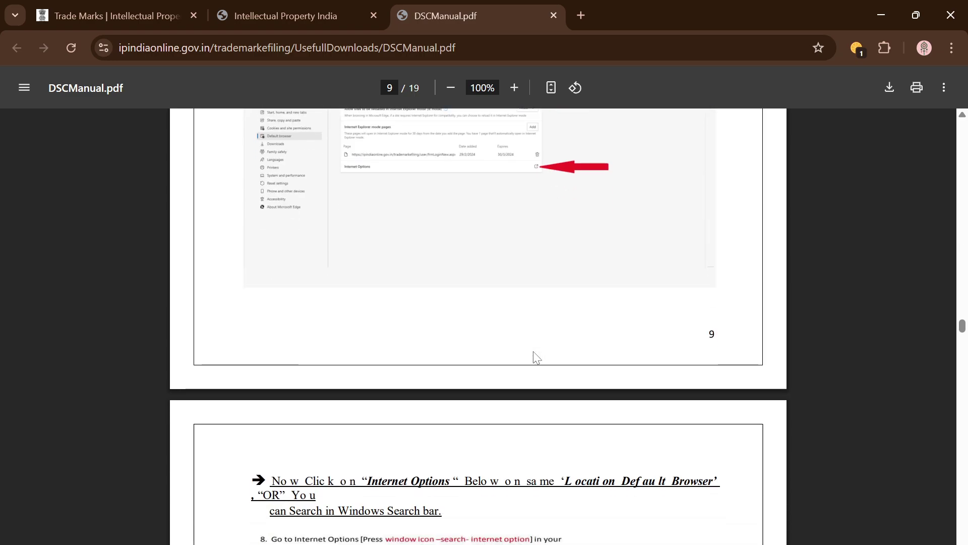
pyautogui.scroll(-5, 556, 415)
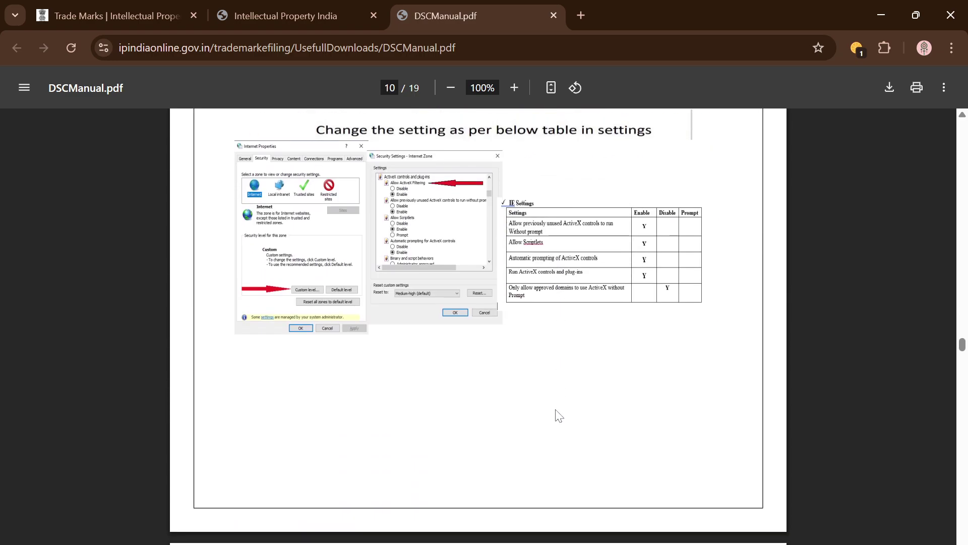
pyautogui.scroll(-2, 557, 415)
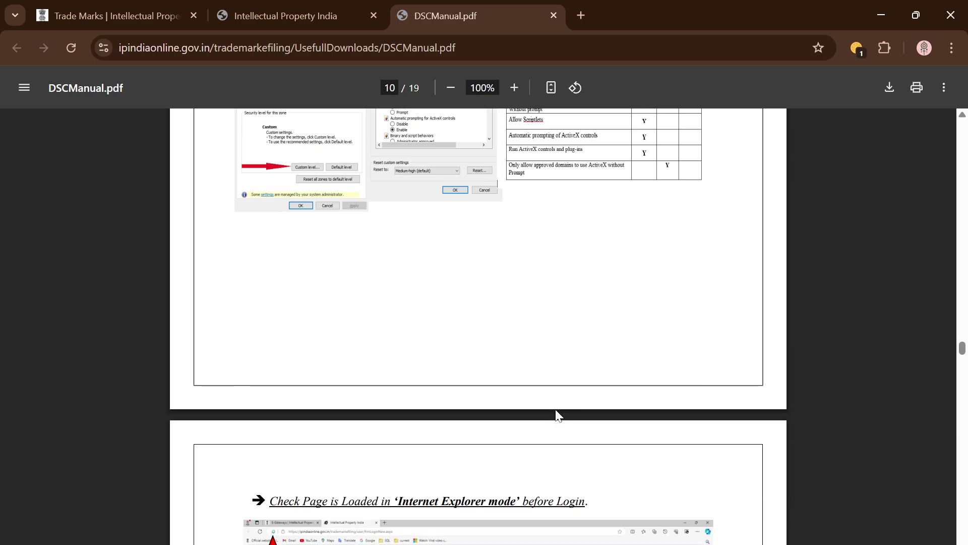
pyautogui.scroll(5, 556, 414)
pyautogui.scroll(-12, 557, 413)
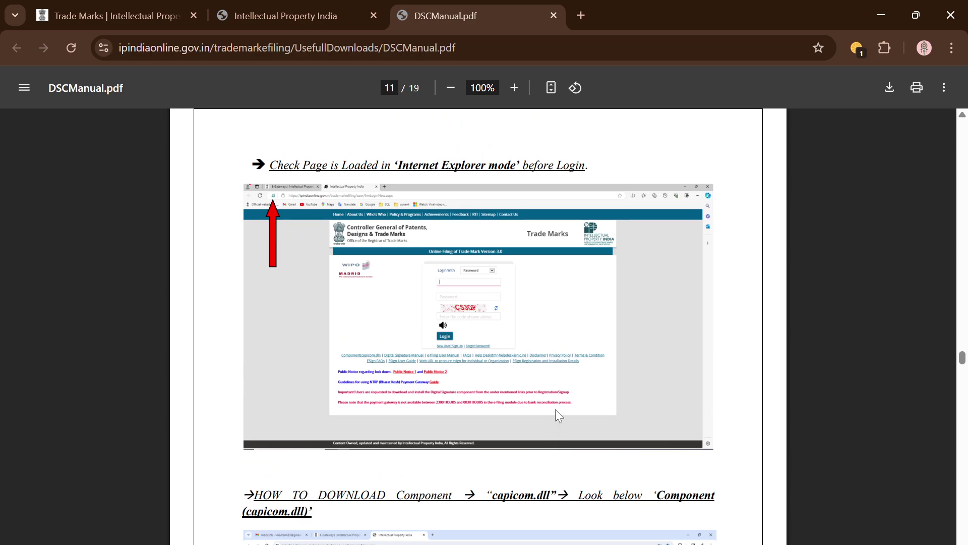
pyautogui.scroll(-4, 556, 416)
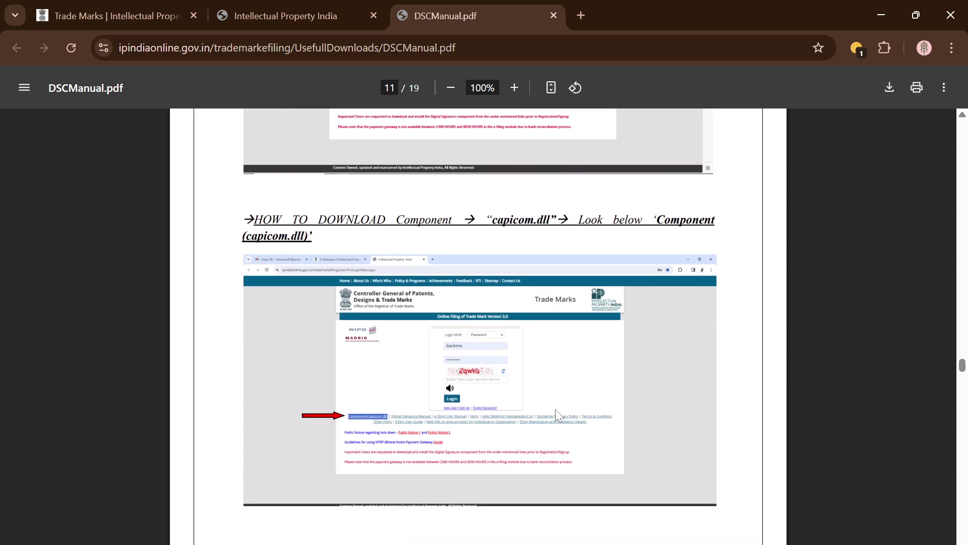
pyautogui.scroll(-3, 555, 409)
# - Check the Word notes, read on to the page 14 capicom.dll steps, then return to the login tab
pyautogui.click(292, 543)
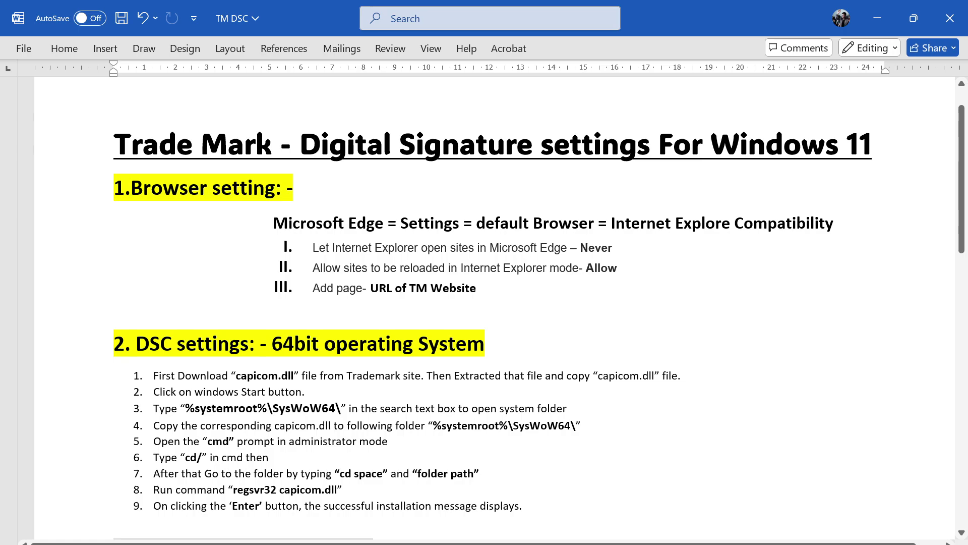
pyautogui.hotkey('alt', 'Tab')
pyautogui.scroll(-8, 418, 320)
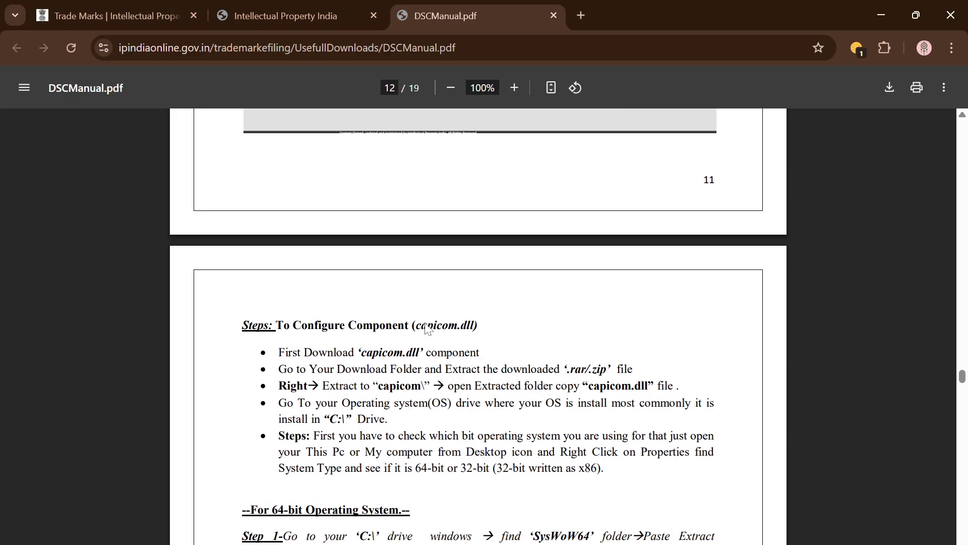
pyautogui.scroll(-15, 425, 328)
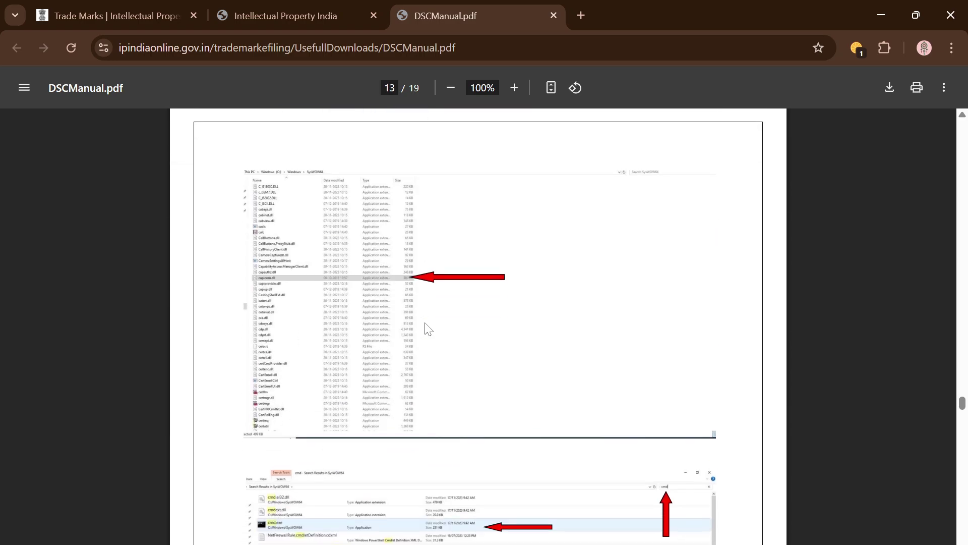
pyautogui.scroll(-20, 425, 329)
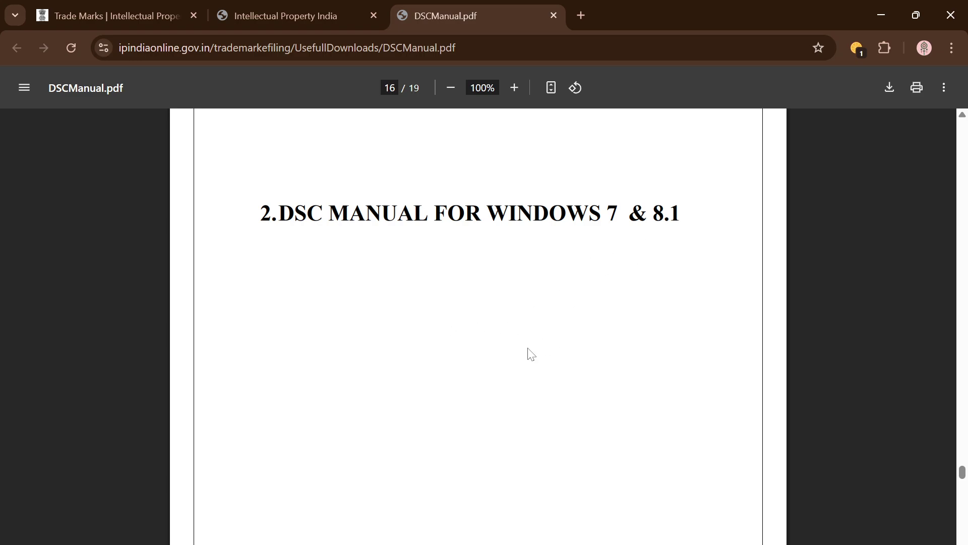
pyautogui.scroll(20, 531, 353)
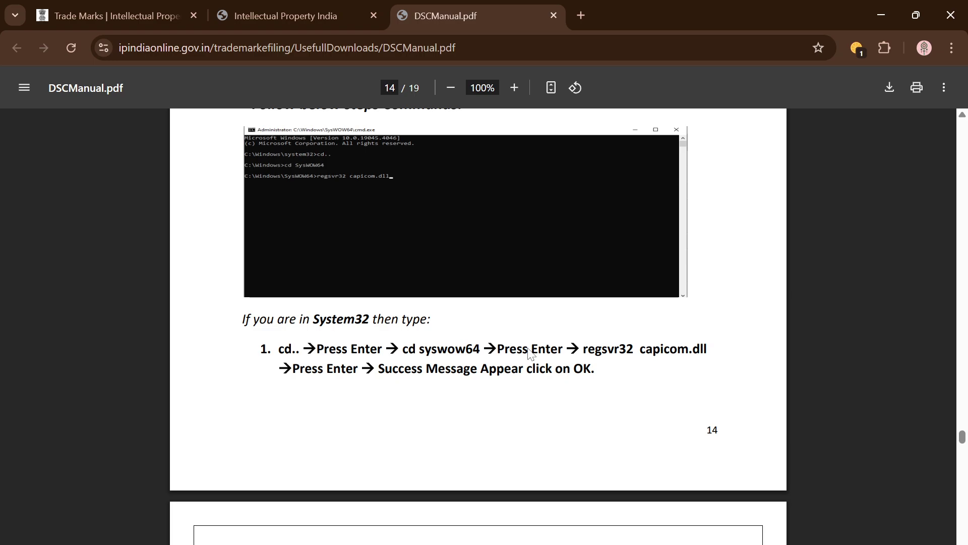
pyautogui.click(310, 9)
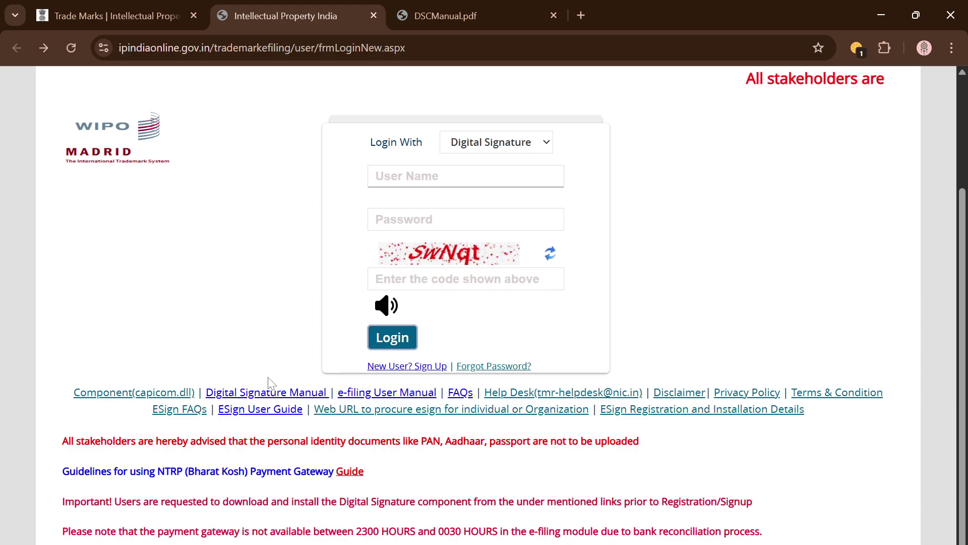
# - Download capicom.zip via the Component(capicom.dll) link and show it in the Downloads folder
pyautogui.click(149, 396)
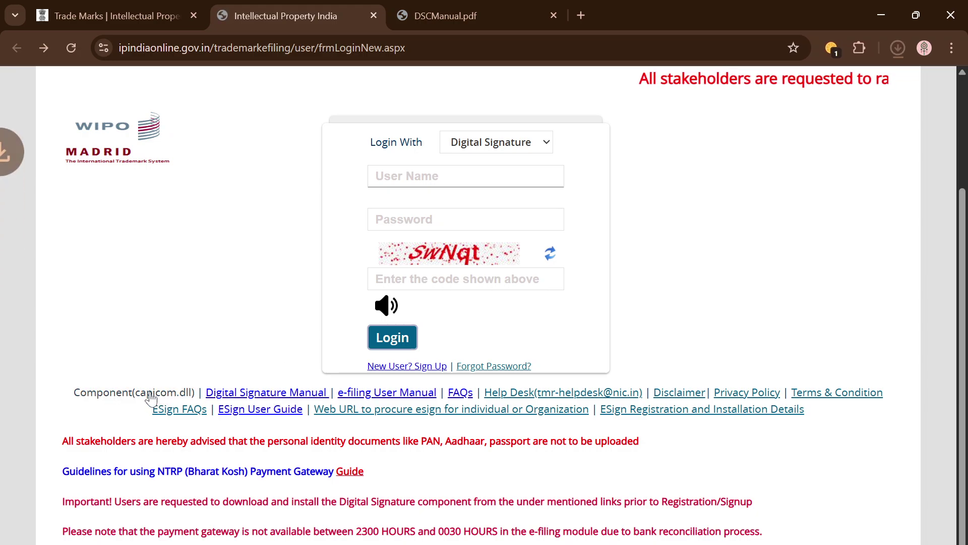
pyautogui.moveTo(750, 96)
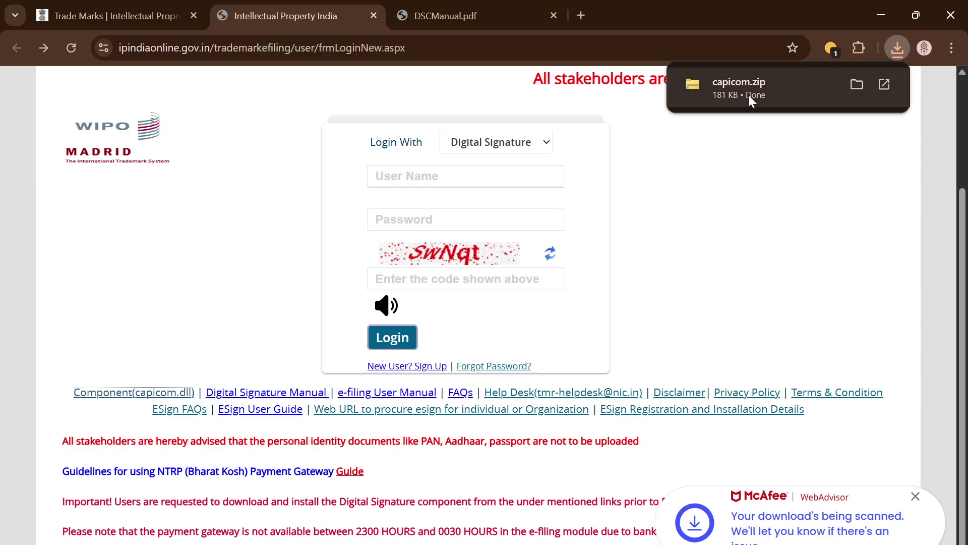
pyautogui.click(857, 85)
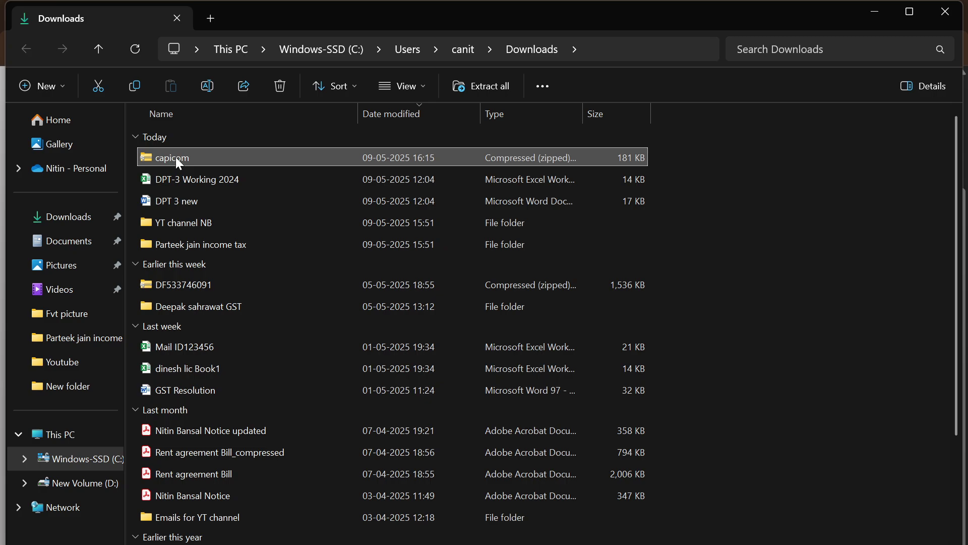
# - Extract capicom.zip in Downloads, then open the new capicom folder and select capicom.dll
pyautogui.click(178, 157)
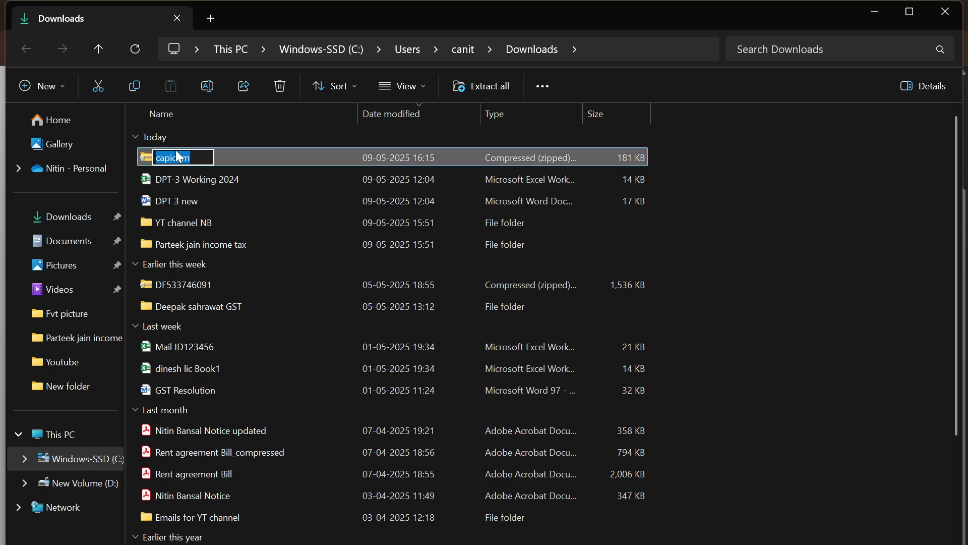
pyautogui.rightClick(177, 155)
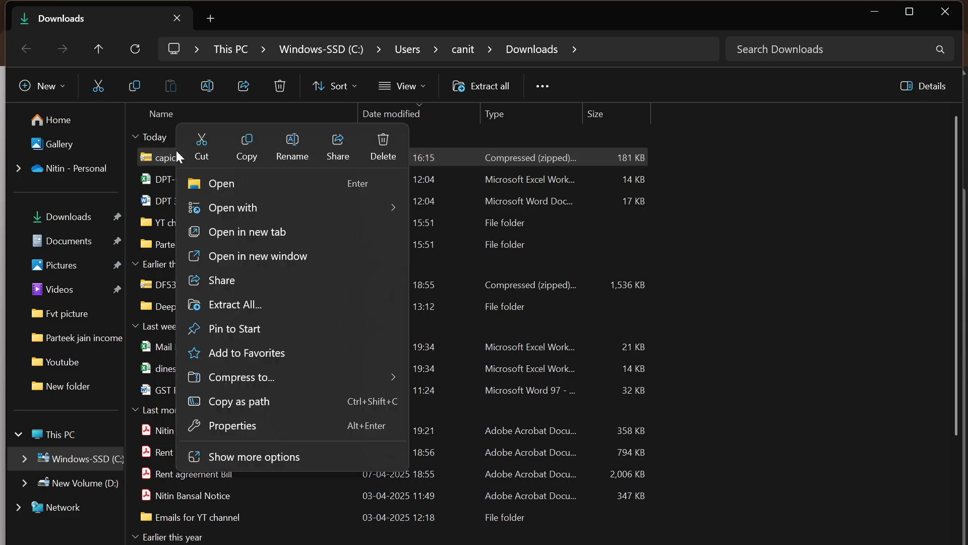
pyautogui.moveTo(271, 384)
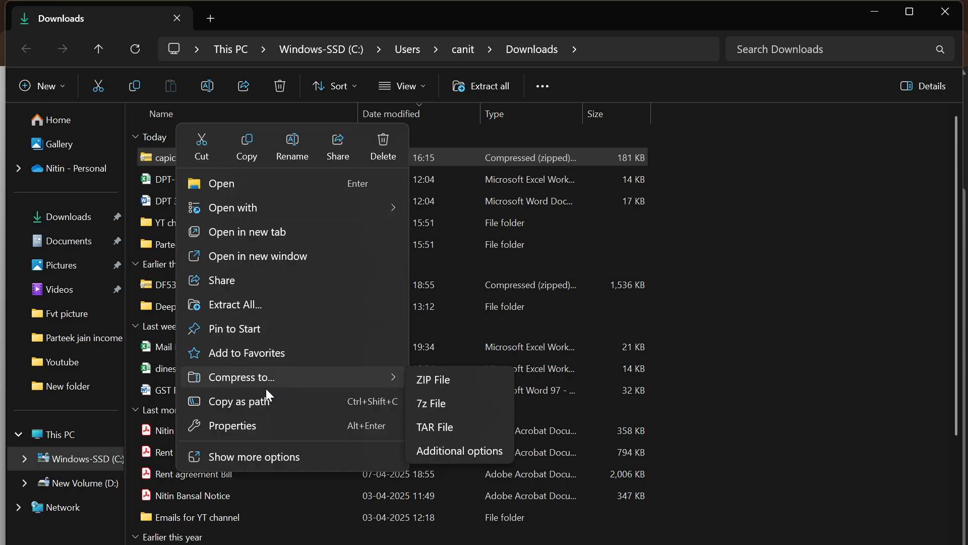
pyautogui.click(263, 302)
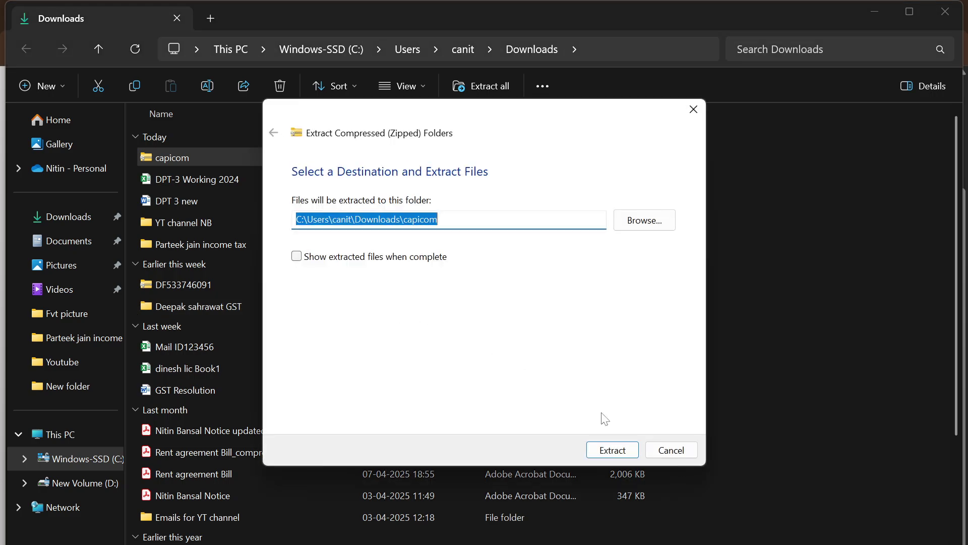
pyautogui.click(613, 448)
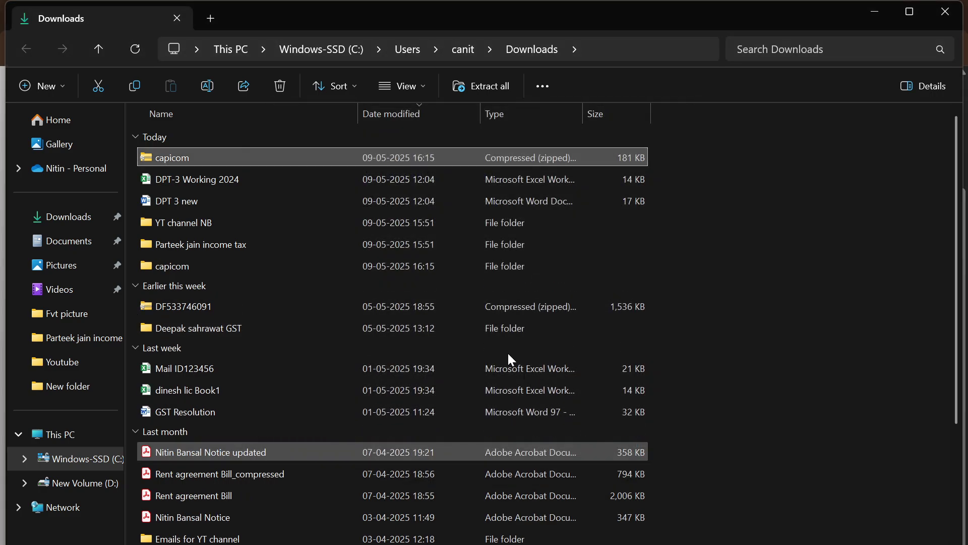
pyautogui.doubleClick(197, 268)
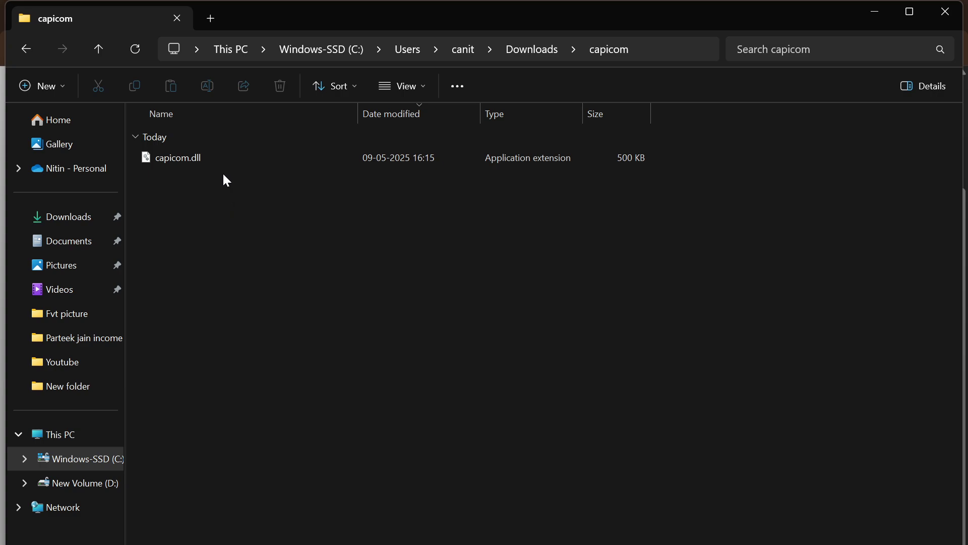
pyautogui.click(231, 159)
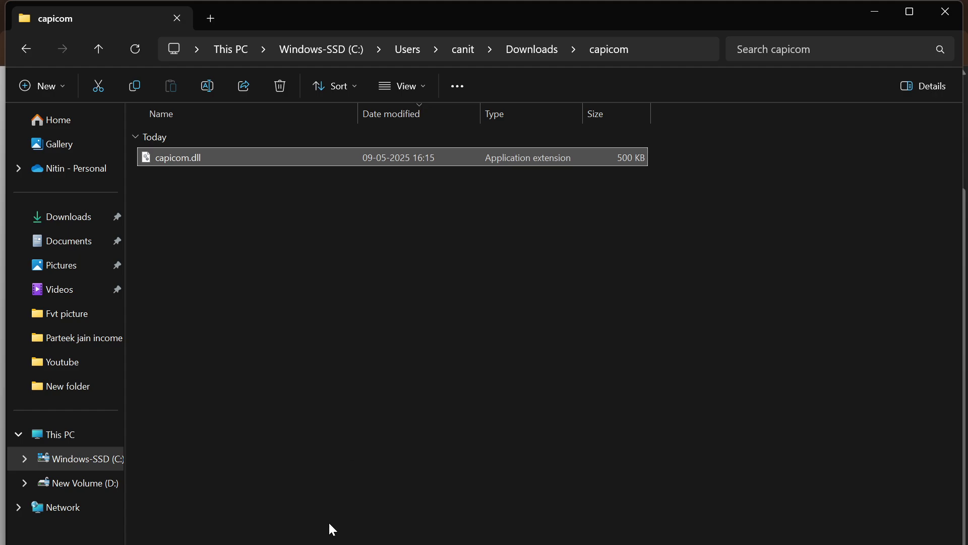
# - Copy the %systemroot%\SysWoW64\ path from step 3 of the DSC guide
pyautogui.hotkey('alt', 'Tab')
pyautogui.scroll(-1, 484, 313)
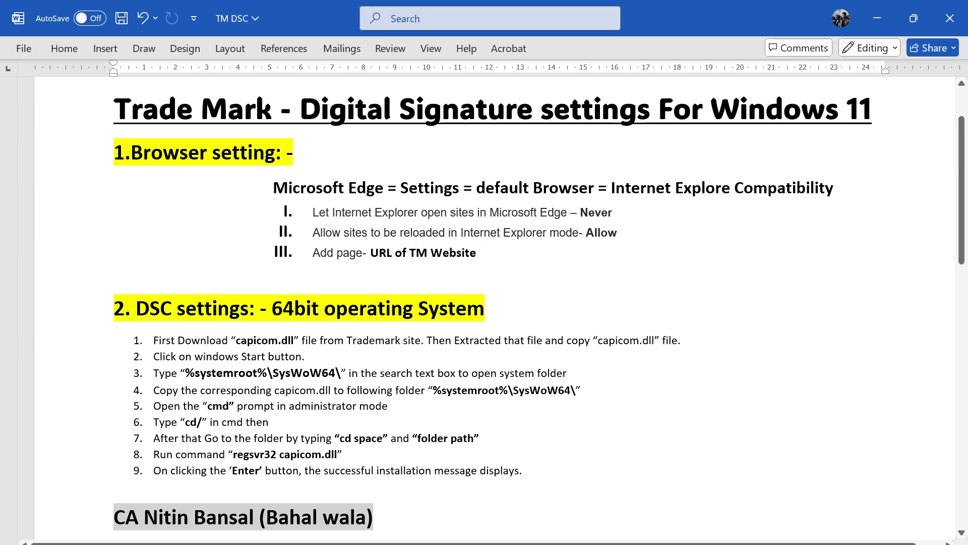
pyautogui.moveTo(180, 373); pyautogui.dragTo(341, 374)
pyautogui.click(181, 373)
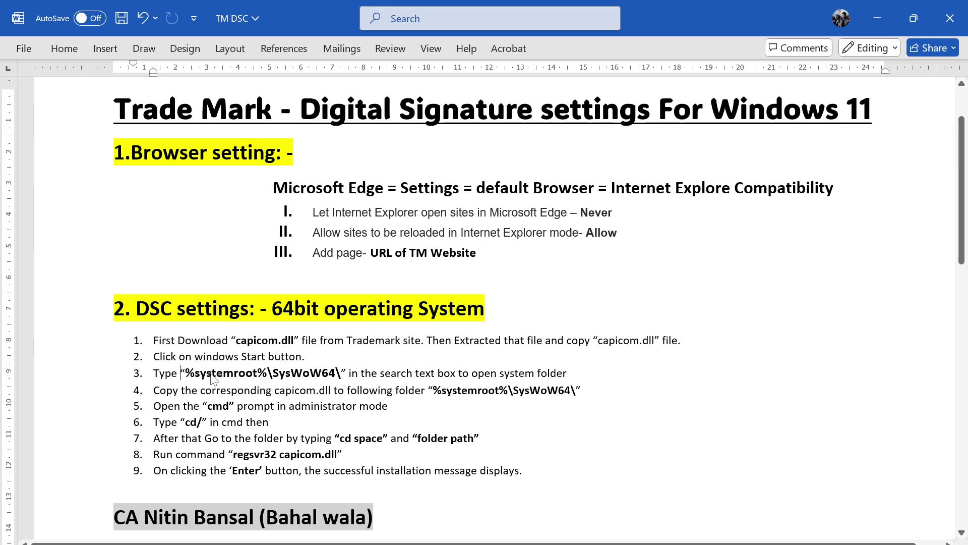
pyautogui.moveTo(185, 373); pyautogui.dragTo(334, 374)
pyautogui.hotkey('shift', 'Right')
pyautogui.hotkey('ctrl', 'c')
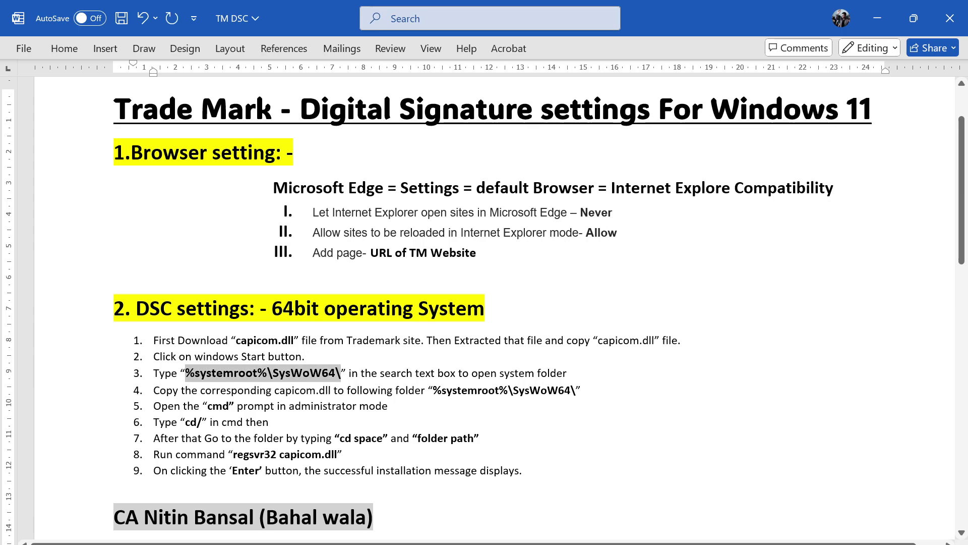
# - Paste the path into Windows search and open the SysWOW64 folder result
pyautogui.press('super')
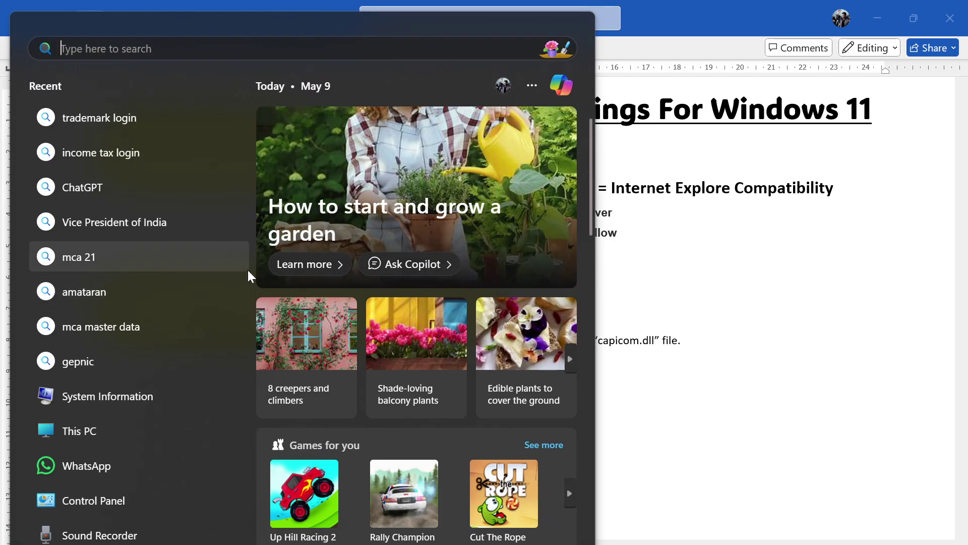
pyautogui.hotkey('ctrl', 'v')
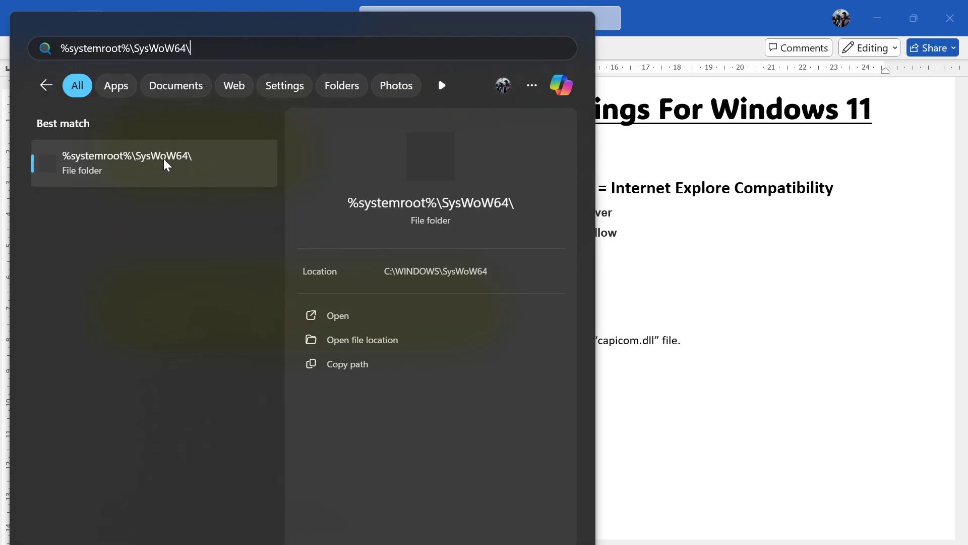
pyautogui.click(105, 164)
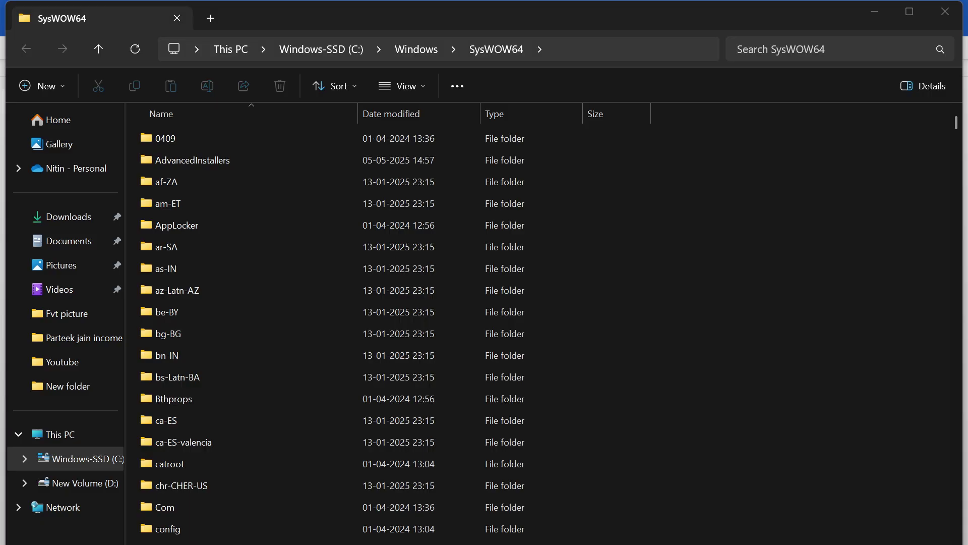
# - Copy capicom.dll from the extracted capicom folder
pyautogui.moveTo(163, 544)
pyautogui.hotkey('alt', 'Tab')
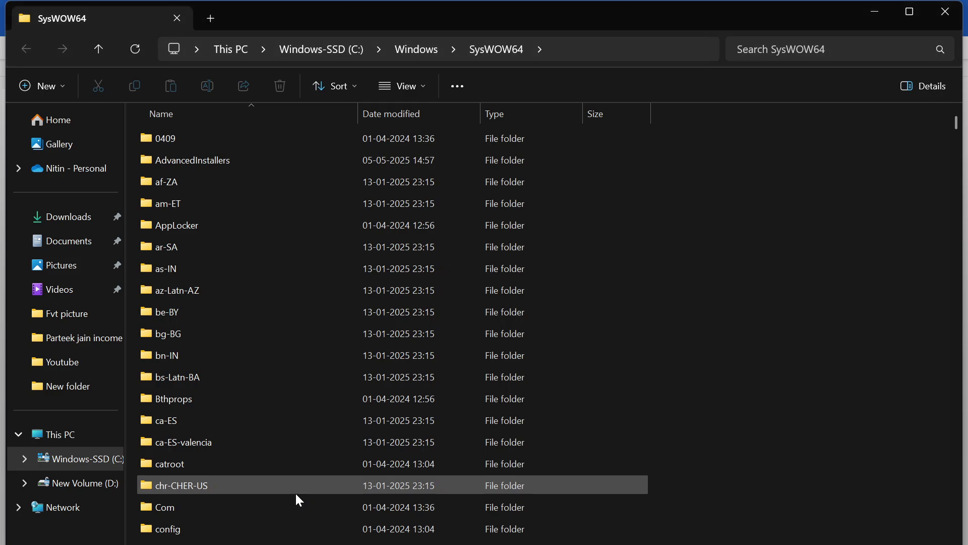
pyautogui.hotkey('alt', 'Tab')
pyautogui.hotkey('alt', 'Tab')
pyautogui.hotkey('alt', 'Tab')
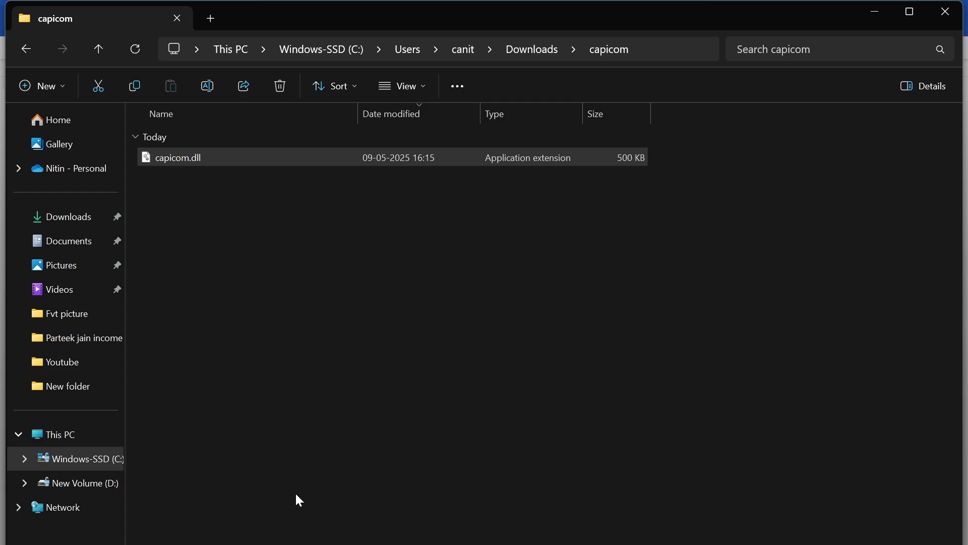
pyautogui.hotkey('alt', 'Tab')
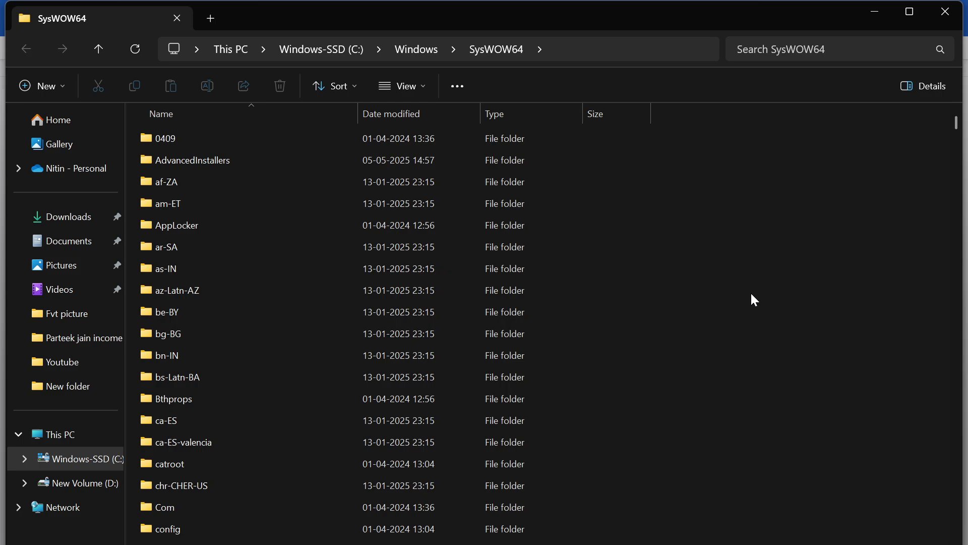
pyautogui.scroll(-5, 413, 280)
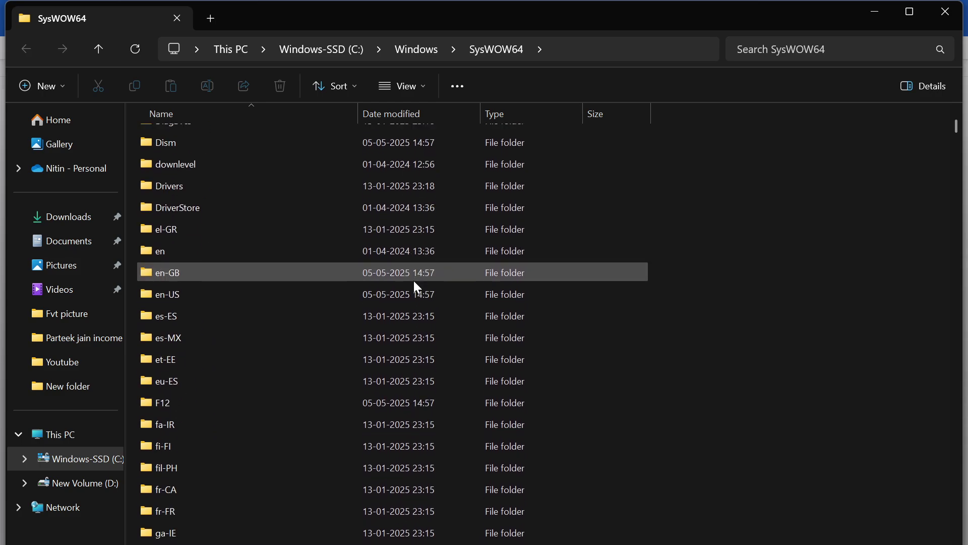
pyautogui.scroll(5, 417, 286)
pyautogui.hotkey('alt', 'Tab')
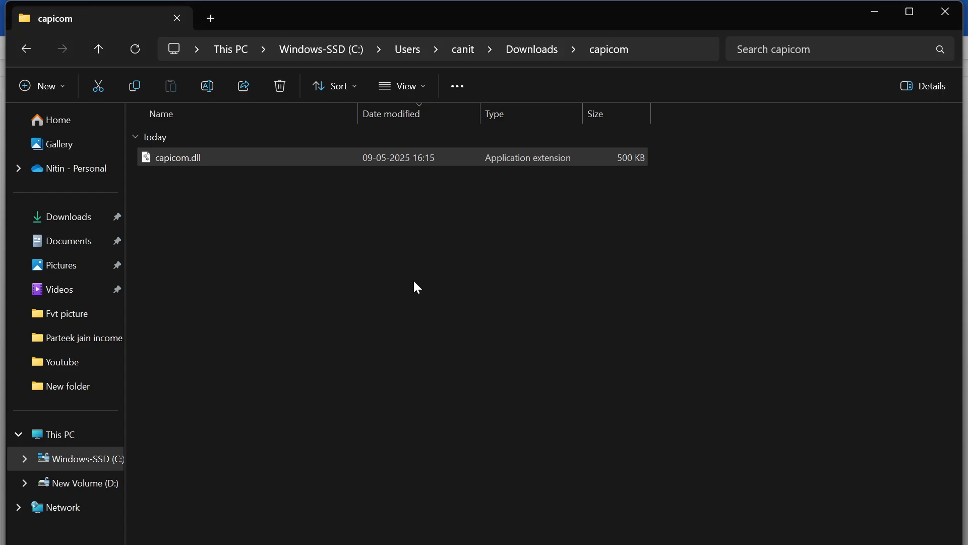
pyautogui.click(257, 160)
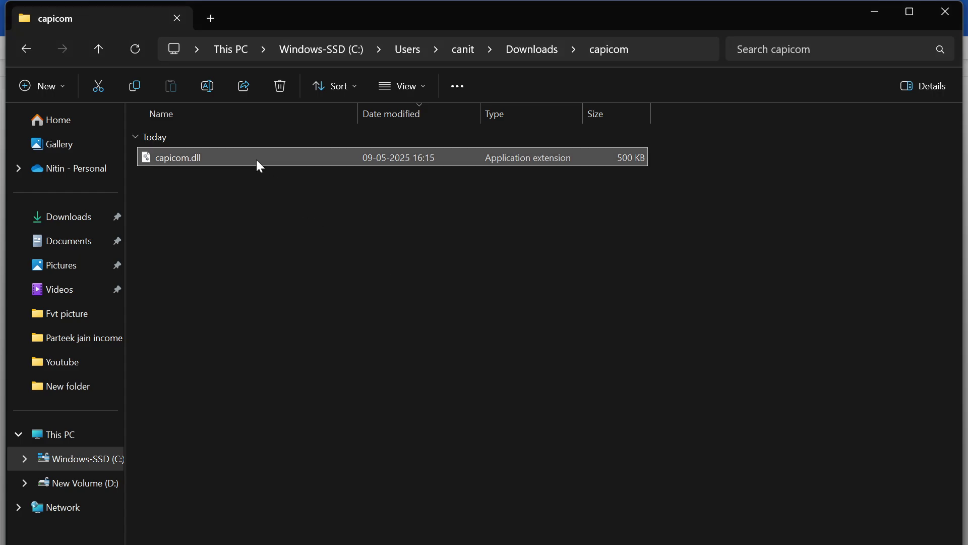
pyautogui.hotkey('ctrl', 'c')
# - Paste capicom.dll into SysWOW64, replacing the existing file with administrator permission
pyautogui.hotkey('alt', 'Tab')
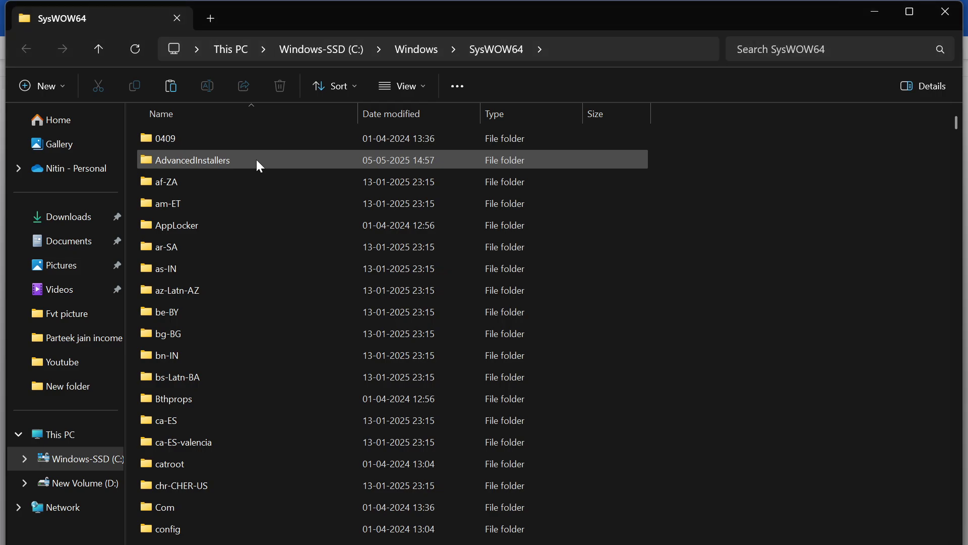
pyautogui.hotkey('ctrl', 'v')
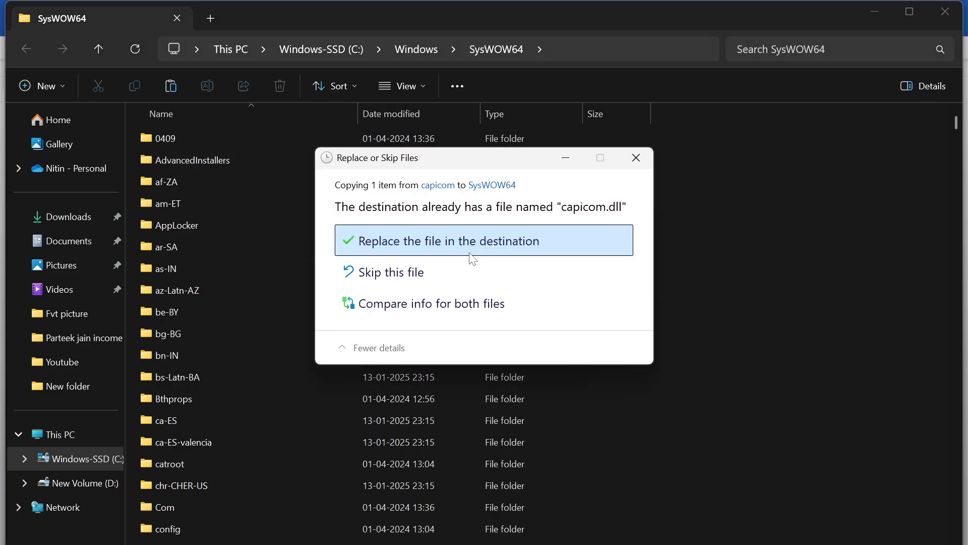
pyautogui.click(496, 243)
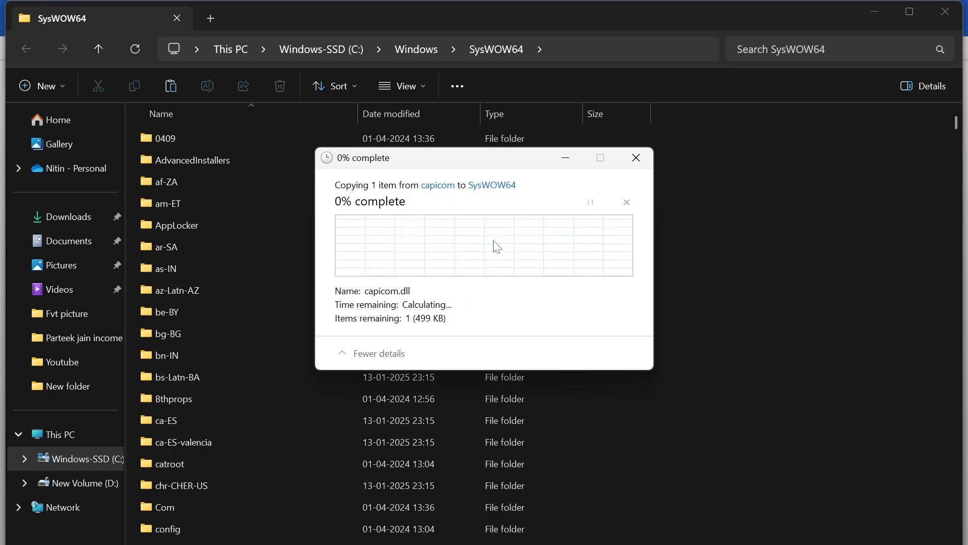
pyautogui.click(449, 246)
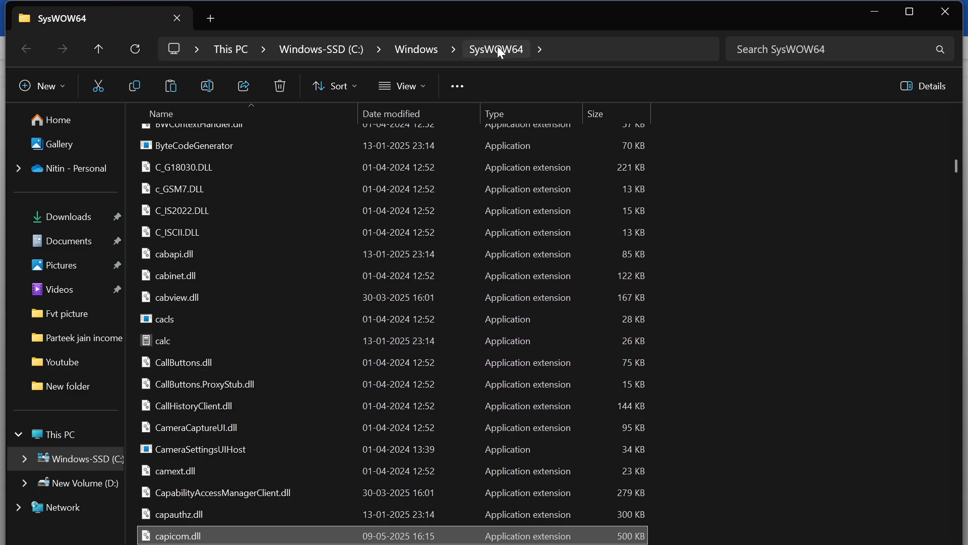
pyautogui.scroll(-7, 411, 307)
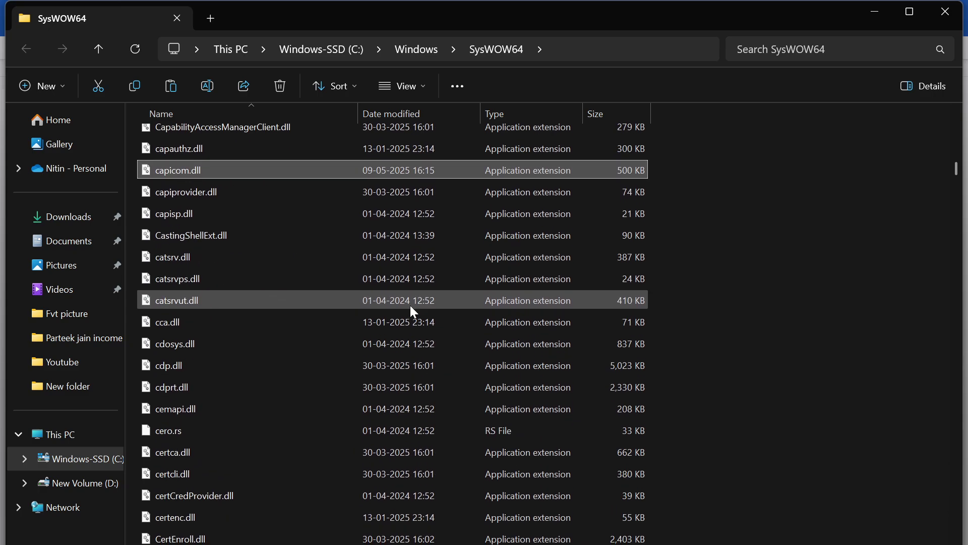
pyautogui.scroll(-15, 411, 306)
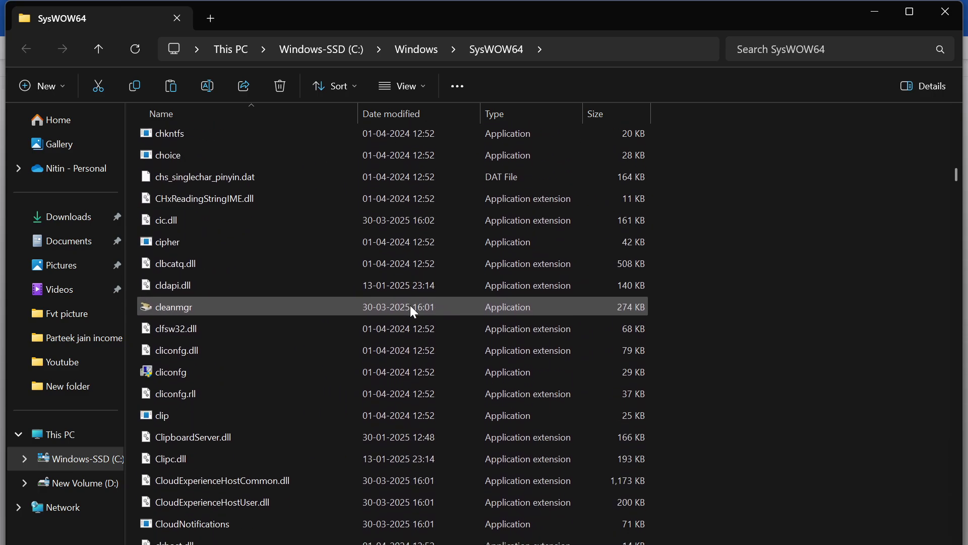
pyautogui.scroll(-13, 411, 306)
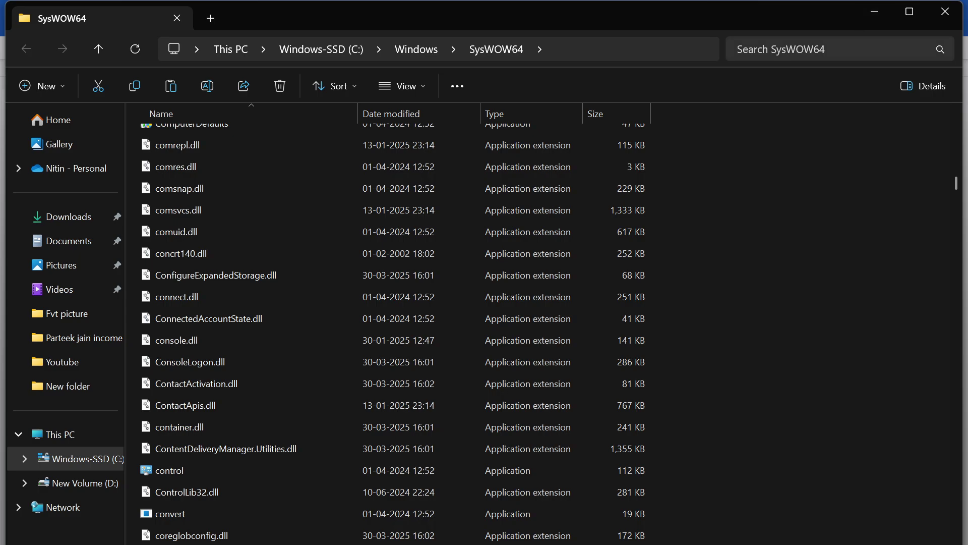
# - Search SysWOW64 for cmd and run it as administrator, then return to the Word guide
pyautogui.click(852, 49)
pyautogui.write('cmd')
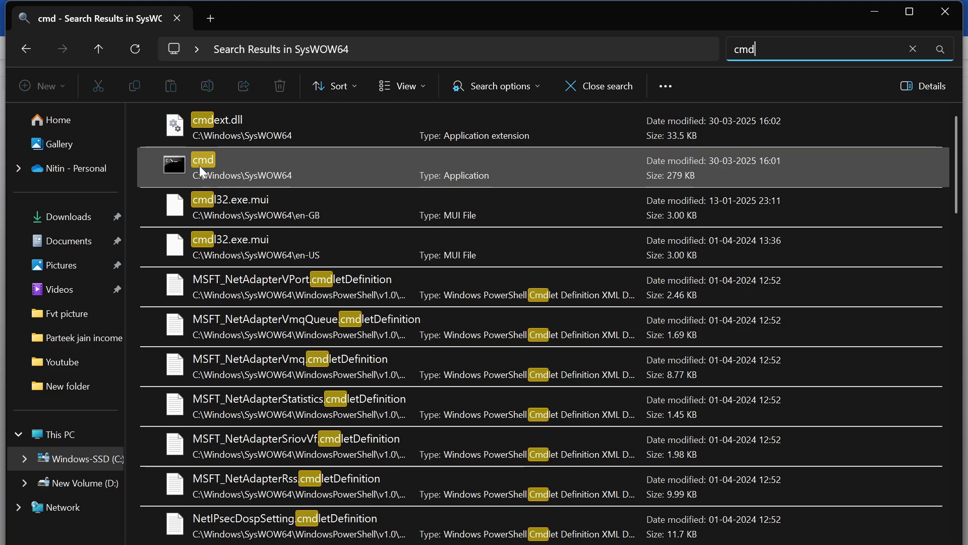
pyautogui.rightClick(200, 169)
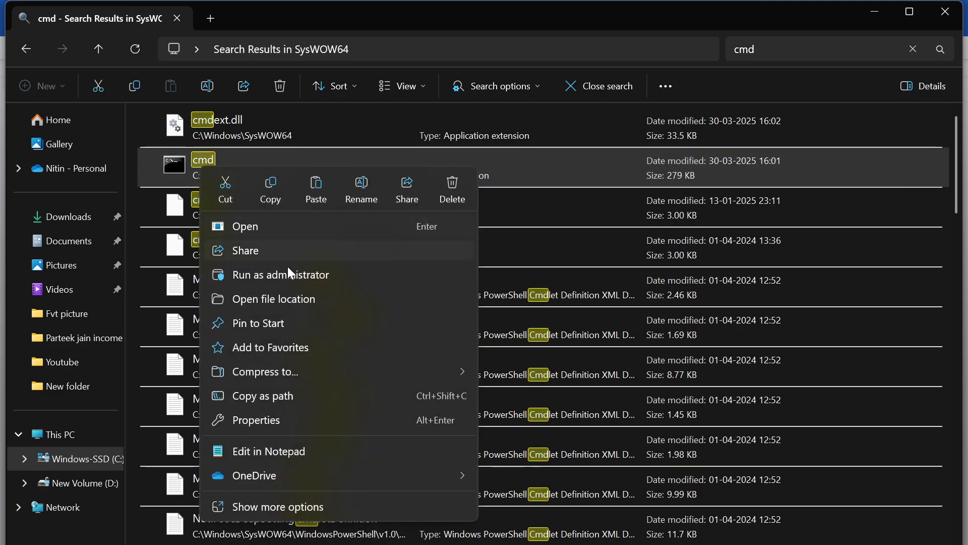
pyautogui.click(289, 274)
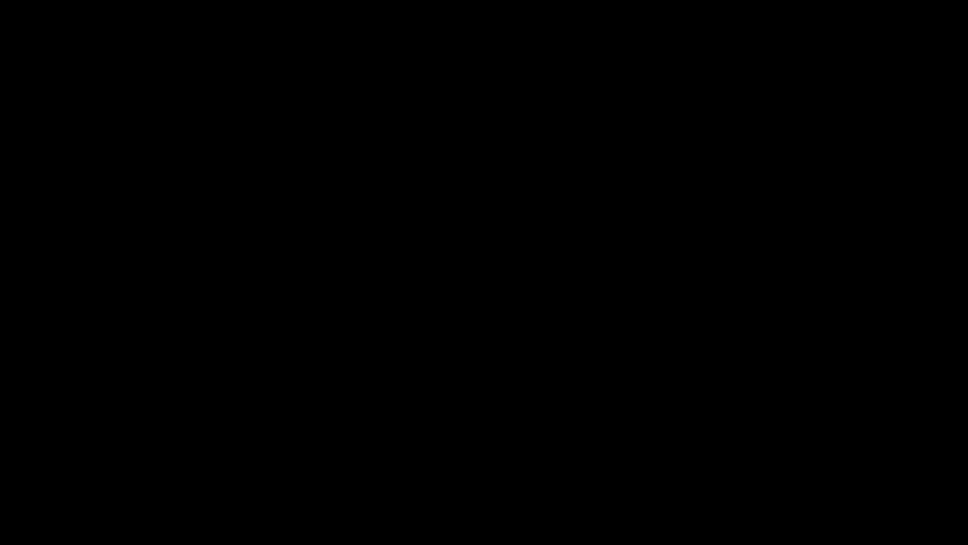
pyautogui.hotkey('alt', 'Tab')
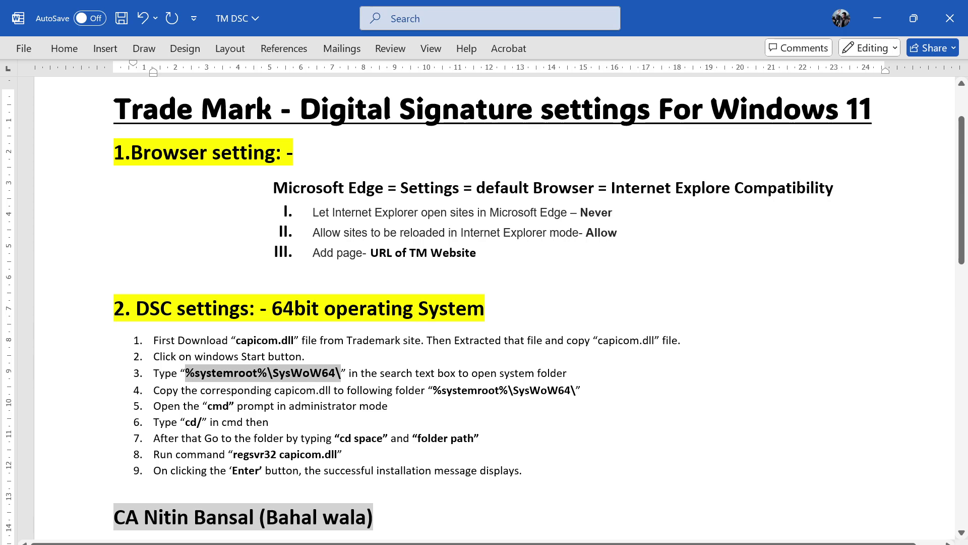
pyautogui.click(305, 357)
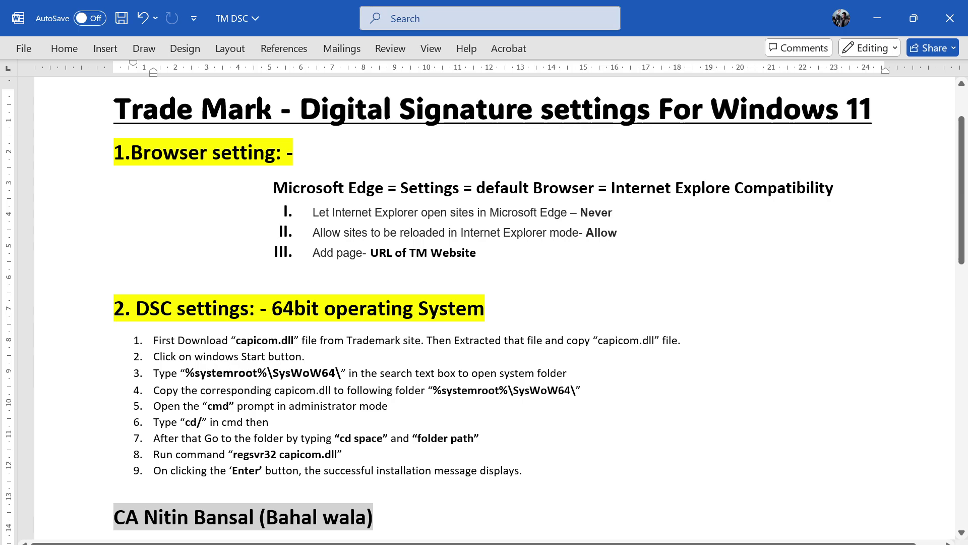
# - Run cd/ in the administrator Command Prompt to go to the C: root
pyautogui.hotkey('alt', 'Tab')
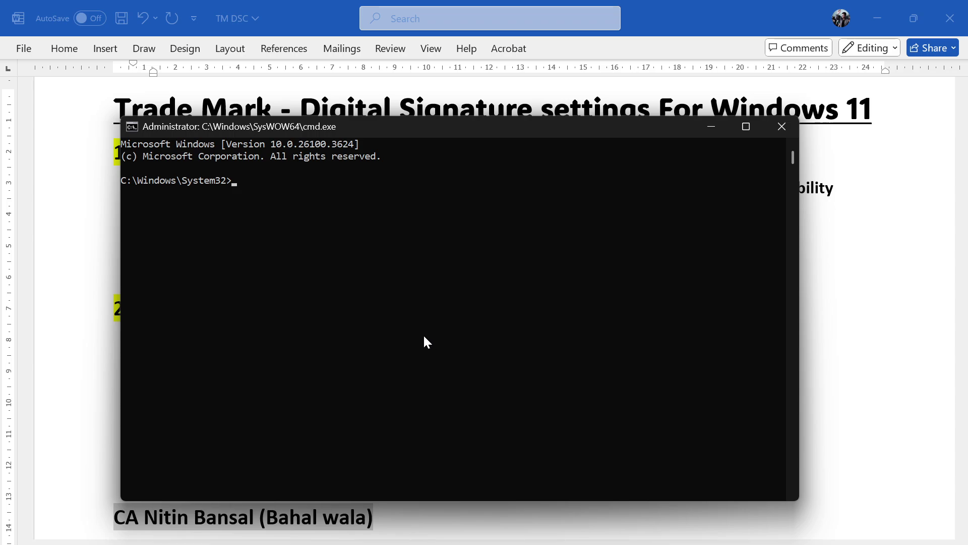
pyautogui.write('cd/')
pyautogui.press('Return')
pyautogui.hotkey('alt', 'Tab')
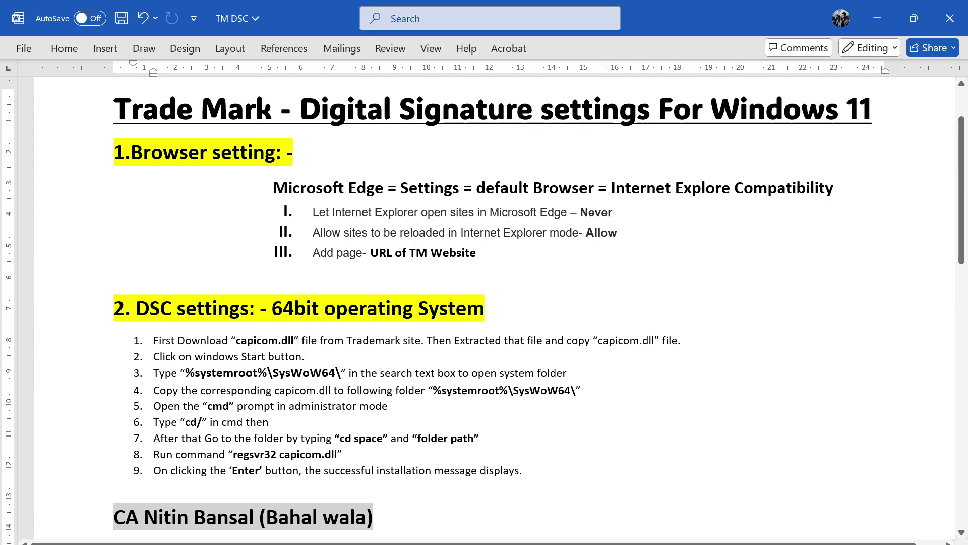
# - Copy Windows\SysWOW64 from Explorer's address bar and run cd Windows\SysWOW64 in the prompt
pyautogui.hotkey('alt', 'Tab')
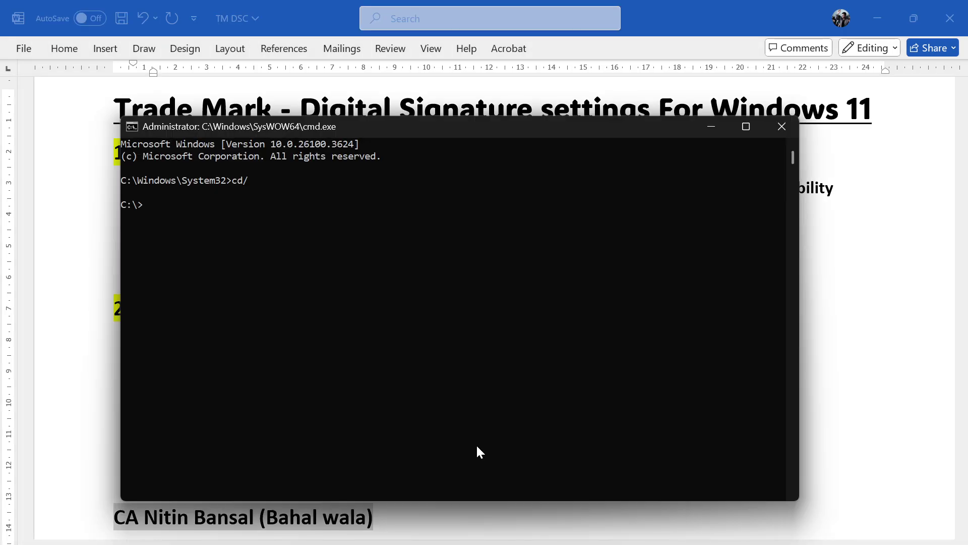
pyautogui.write('cd')
pyautogui.hotkey('alt', 'Tab')
pyautogui.hotkey('alt', 'Tab')
pyautogui.press('Tab')
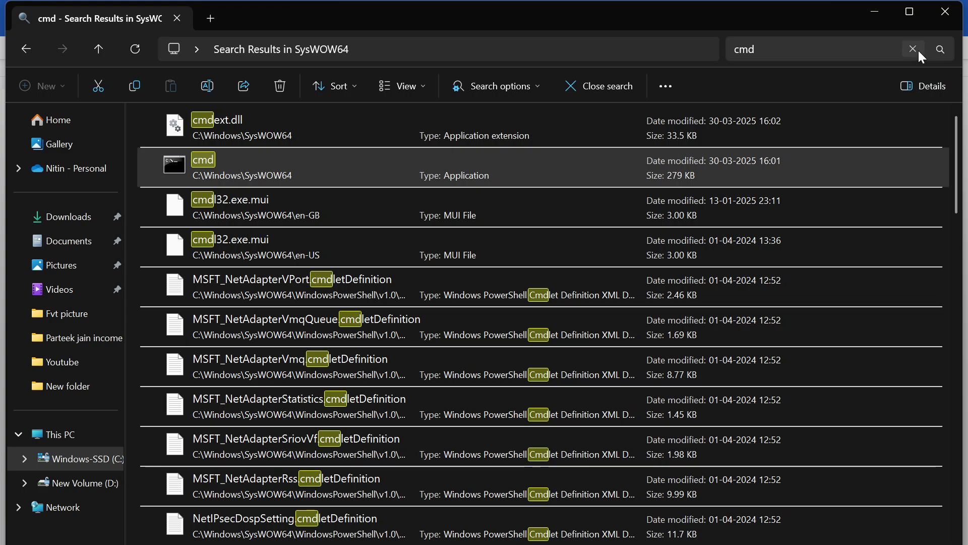
pyautogui.click(913, 49)
pyautogui.click(588, 45)
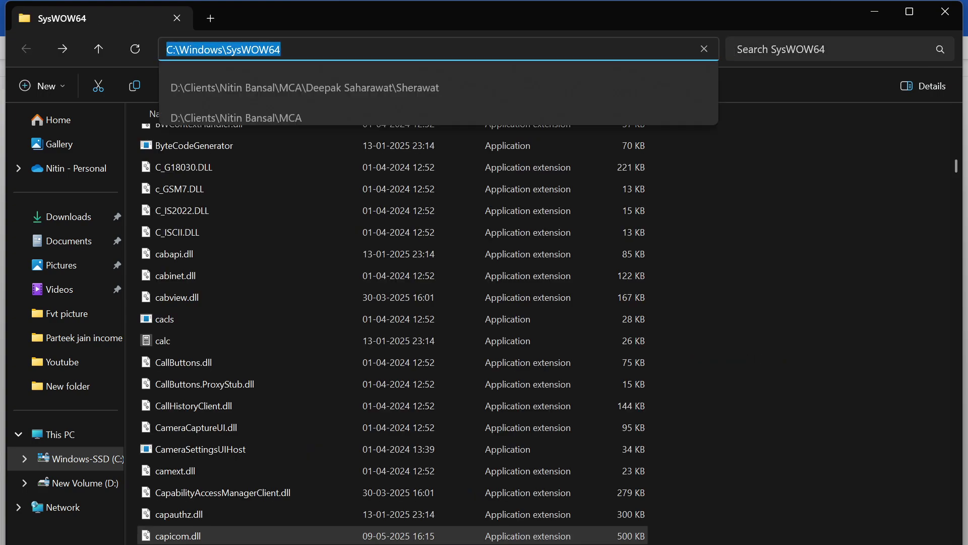
pyautogui.press('Home')
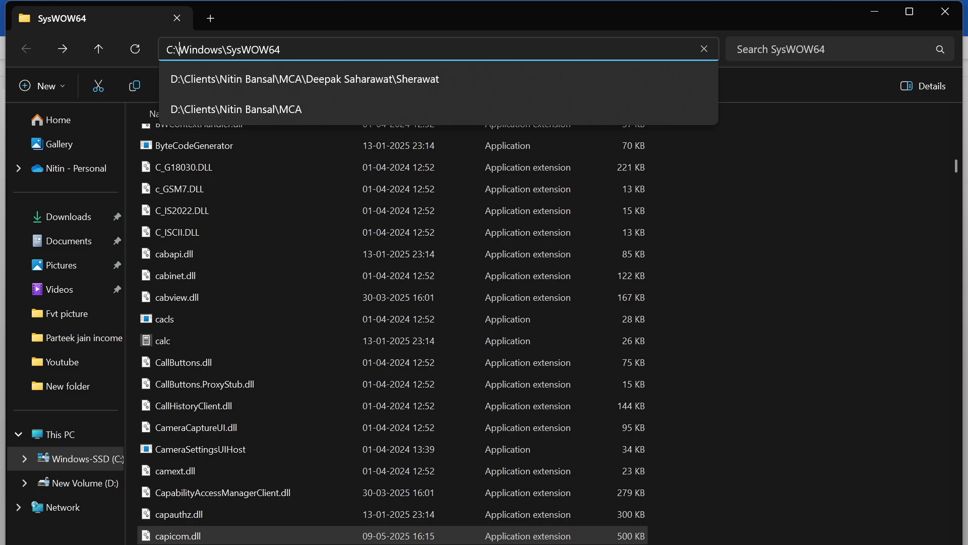
pyautogui.hotkey('shift', 'Right')
pyautogui.hotkey('shift', 'Right')
pyautogui.hotkey('shift', 'Right')
pyautogui.hotkey('shift', 'Right')
pyautogui.hotkey('shift', 'Right')
pyautogui.hotkey('shift', 'Right')
pyautogui.hotkey('shift', 'Right')
pyautogui.hotkey('shift', 'Right')
pyautogui.hotkey('shift', 'Right')
pyautogui.hotkey('shift', 'Right')
pyautogui.hotkey('shift', 'Right')
pyautogui.hotkey('shift', 'Right')
pyautogui.hotkey('shift', 'Right')
pyautogui.hotkey('shift', 'Right')
pyautogui.hotkey('shift', 'Right')
pyautogui.hotkey('shift', 'Right')
pyautogui.hotkey('ctrl', 'c')
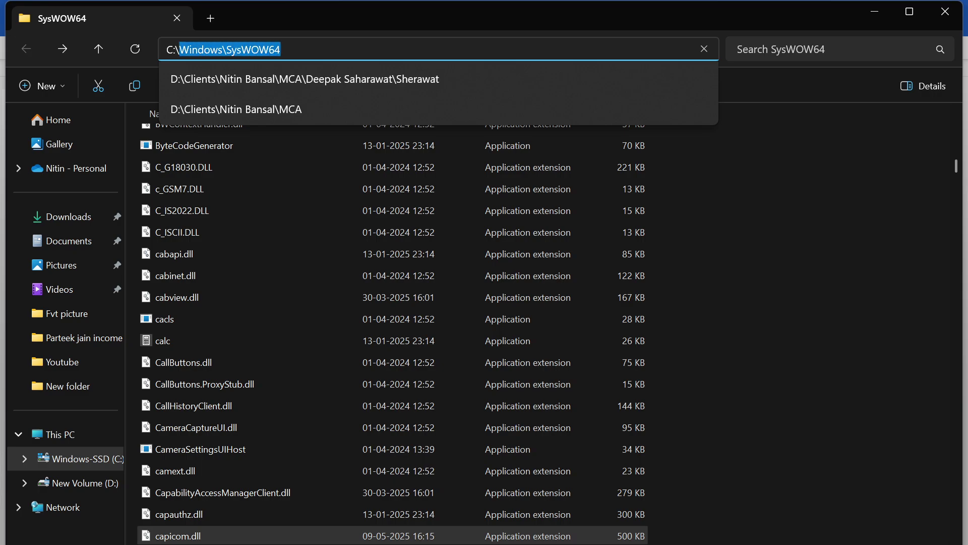
pyautogui.press('Escape')
pyautogui.hotkey('alt', 'Tab')
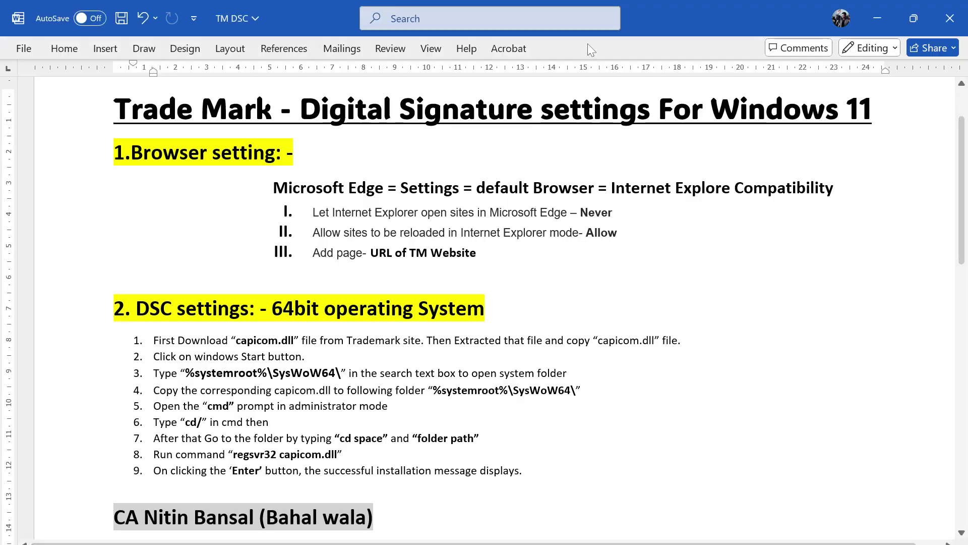
pyautogui.hotkey('alt', 'Tab')
pyautogui.hotkey('alt', 'Tab')
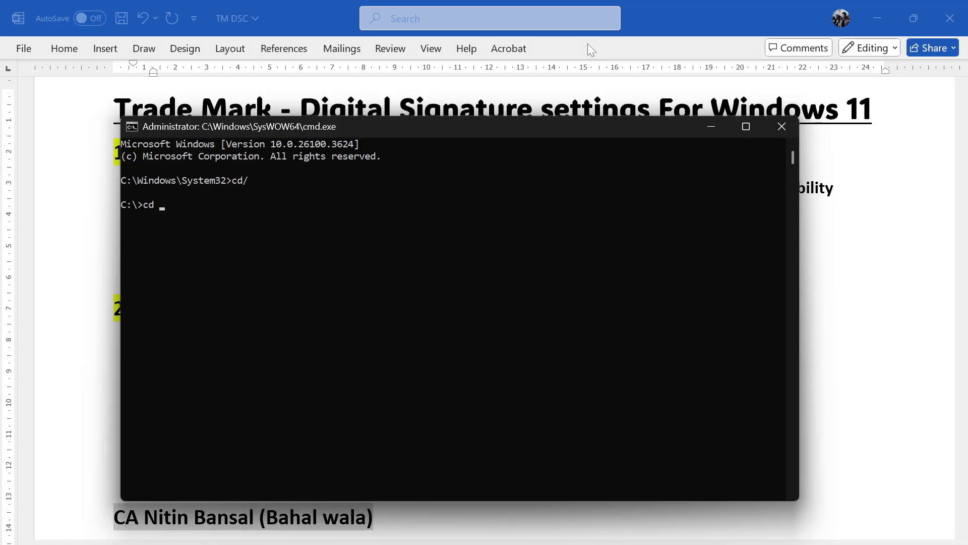
pyautogui.hotkey('ctrl', 'v')
pyautogui.press('Return')
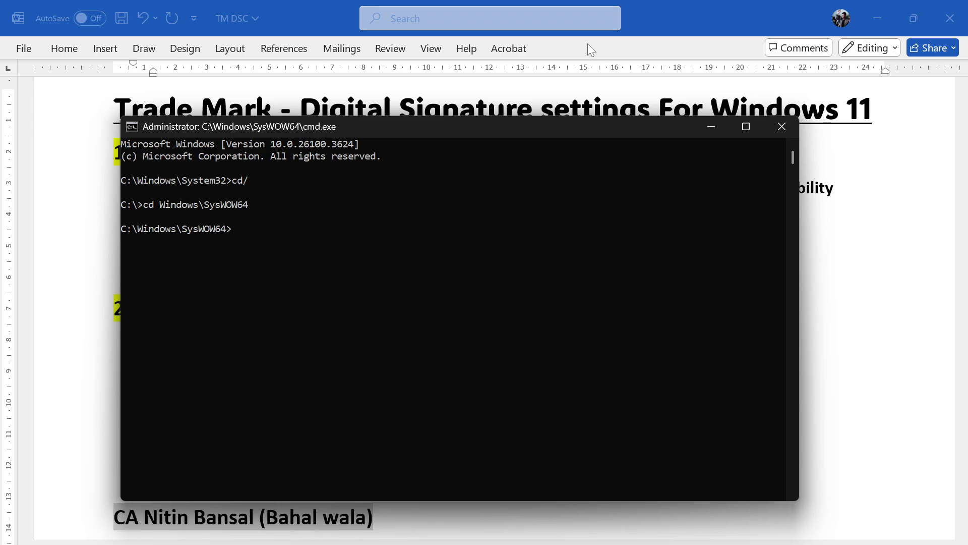
pyautogui.hotkey('alt', 'Tab')
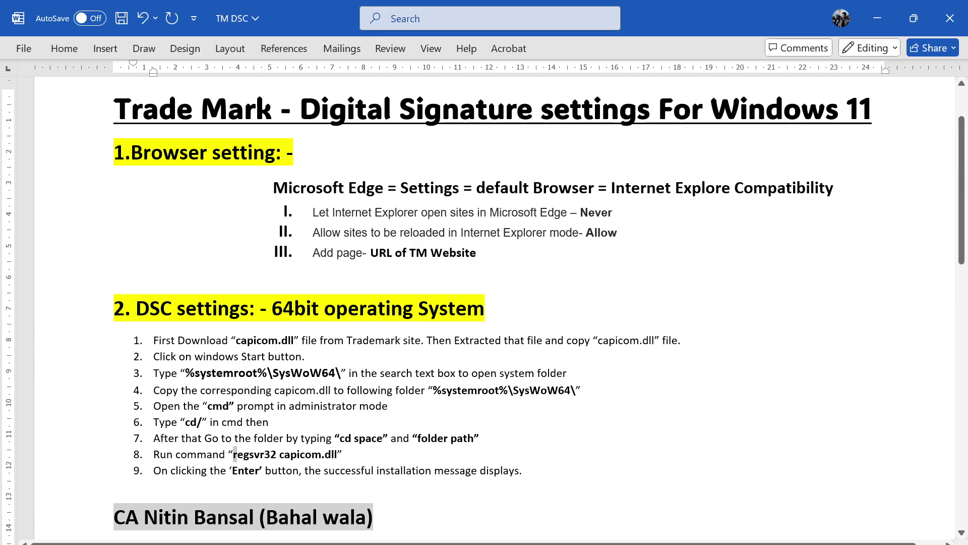
# - Paste and run regsvr32 capicom.dll from step 8, acknowledge the success message, and close cmd
pyautogui.moveTo(233, 454); pyautogui.dragTo(337, 453)
pyautogui.hotkey('ctrl', 'c')
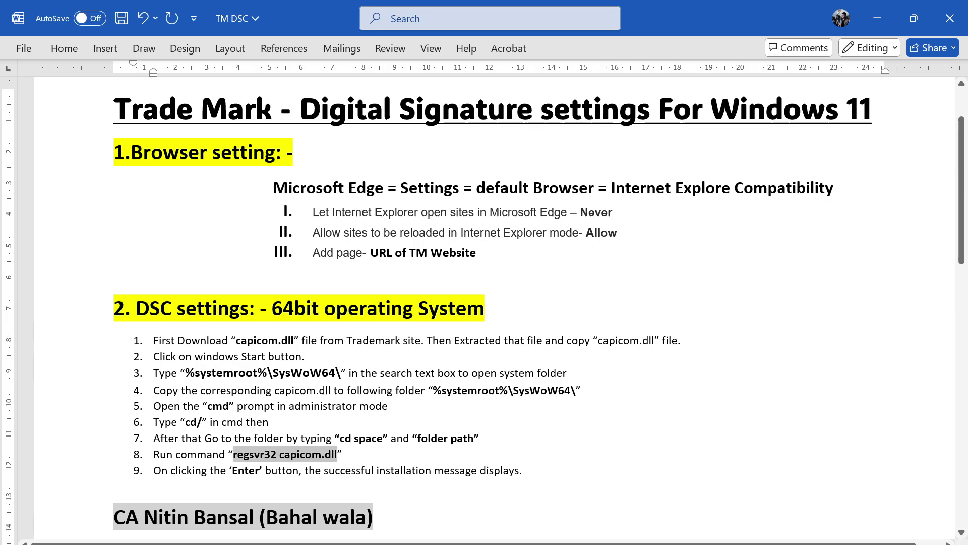
pyautogui.hotkey('alt', 'Tab')
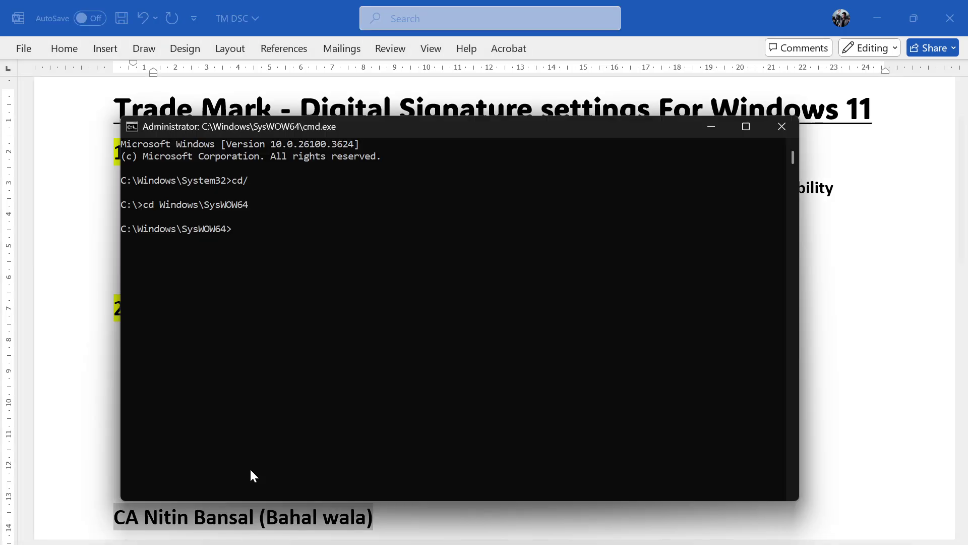
pyautogui.rightClick(250, 470)
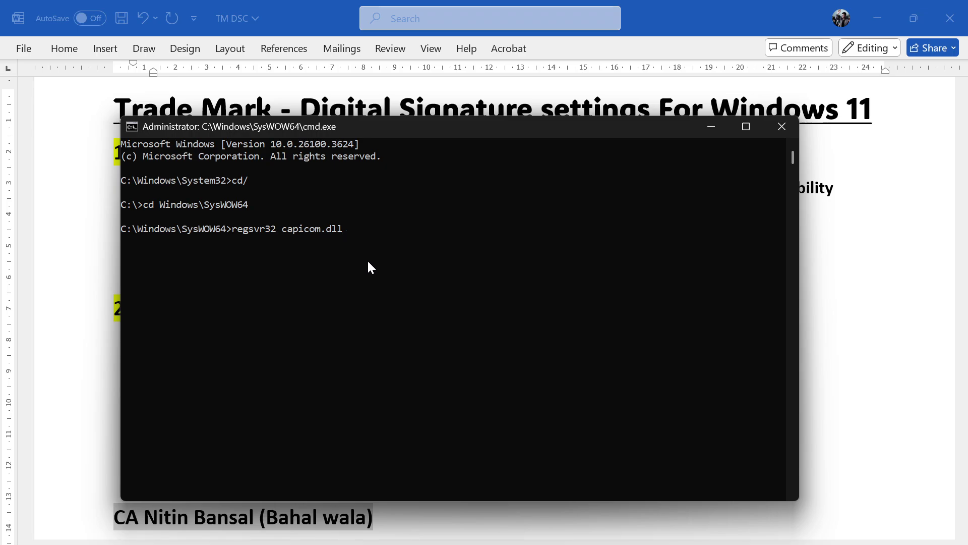
pyautogui.press('Return')
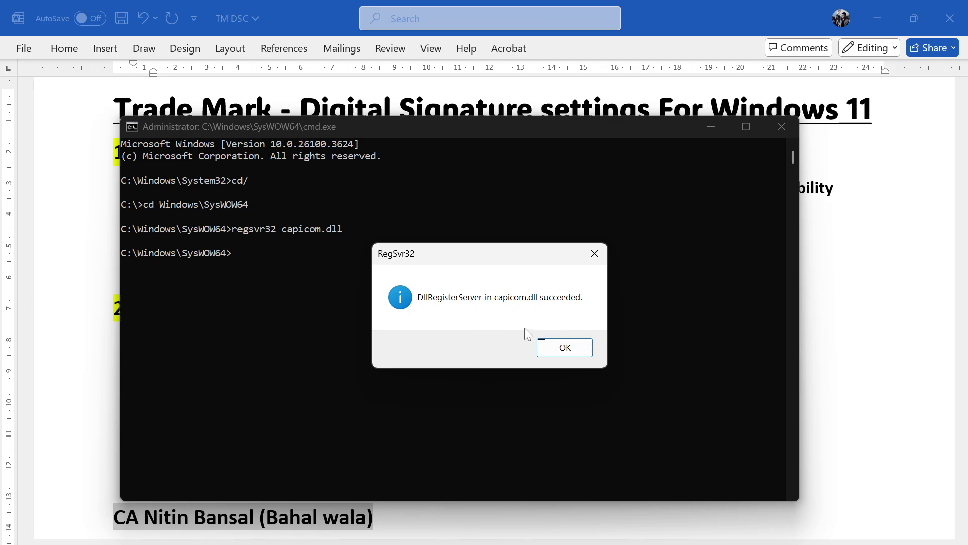
pyautogui.click(559, 348)
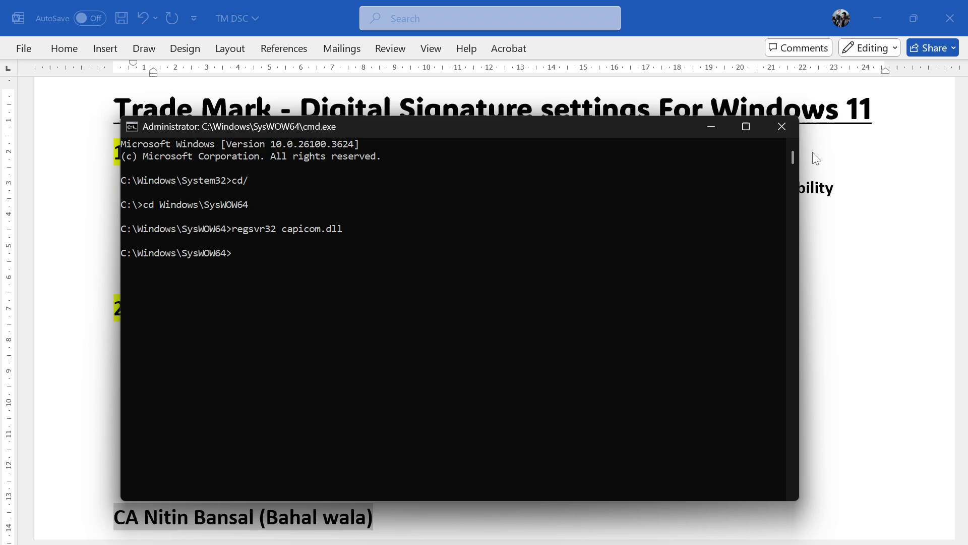
pyautogui.click(780, 127)
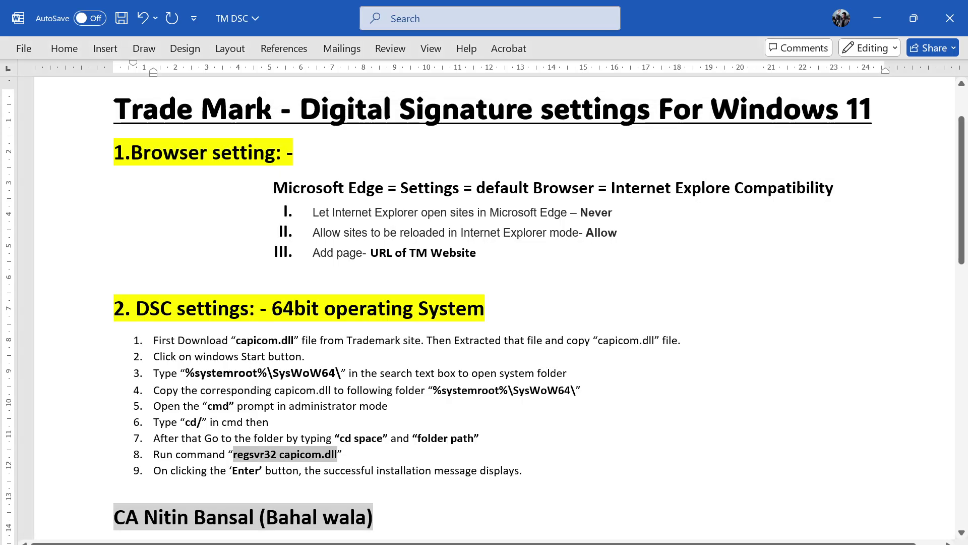
# - On the trademark e-filing login page, choose New User Sign Up and proceed to registration
pyautogui.hotkey('alt', 'Tab')
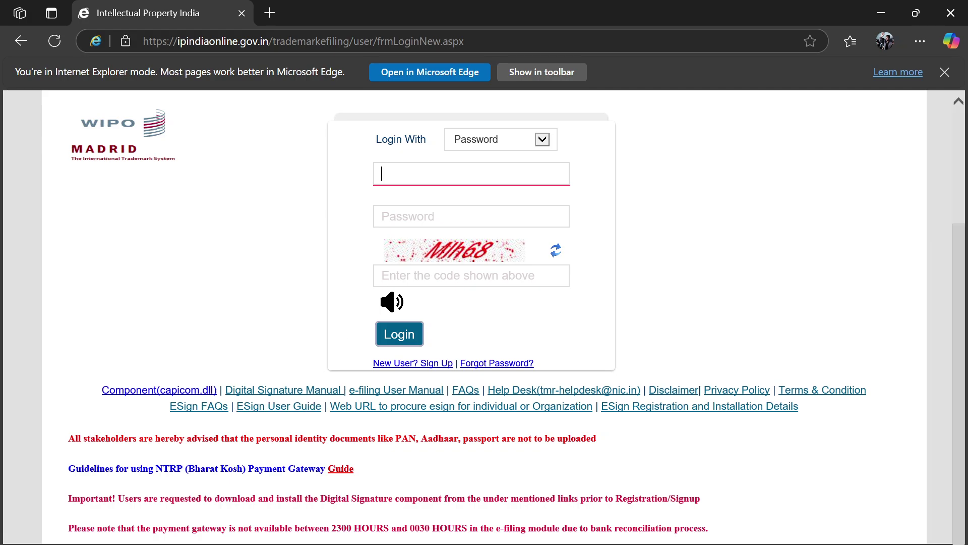
pyautogui.scroll(3, 257, 275)
pyautogui.scroll(-1, 685, 334)
pyautogui.scroll(-3, 685, 334)
pyautogui.scroll(2, 685, 333)
pyautogui.scroll(-2, 685, 334)
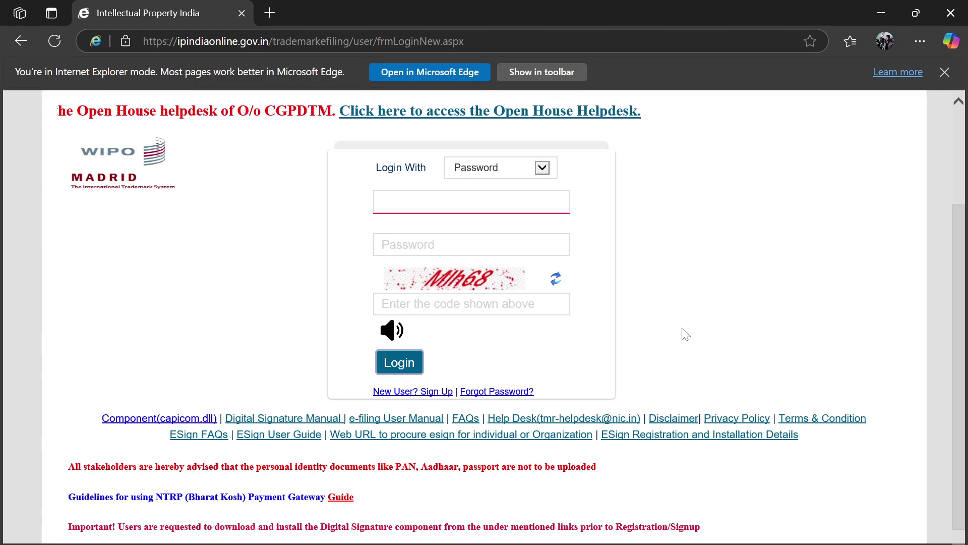
pyautogui.click(432, 392)
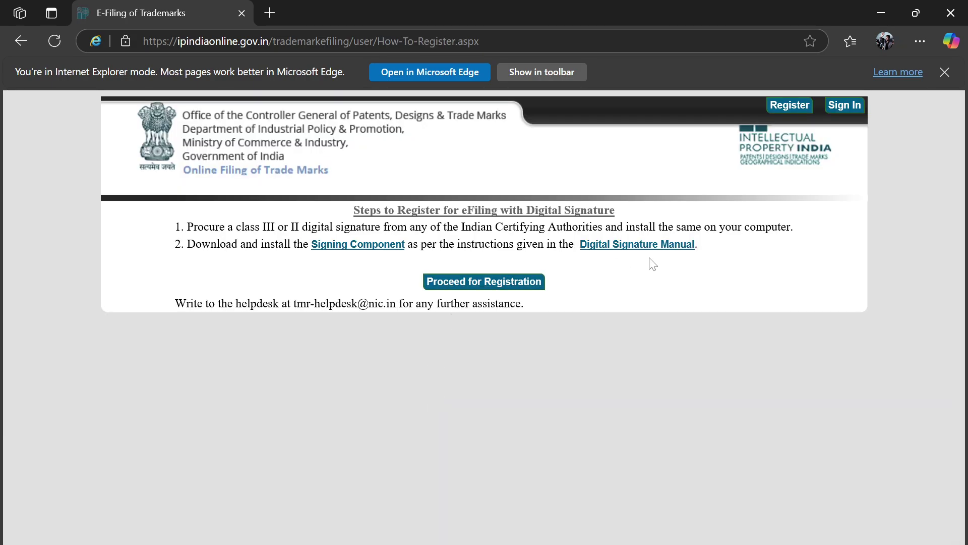
pyautogui.click(513, 282)
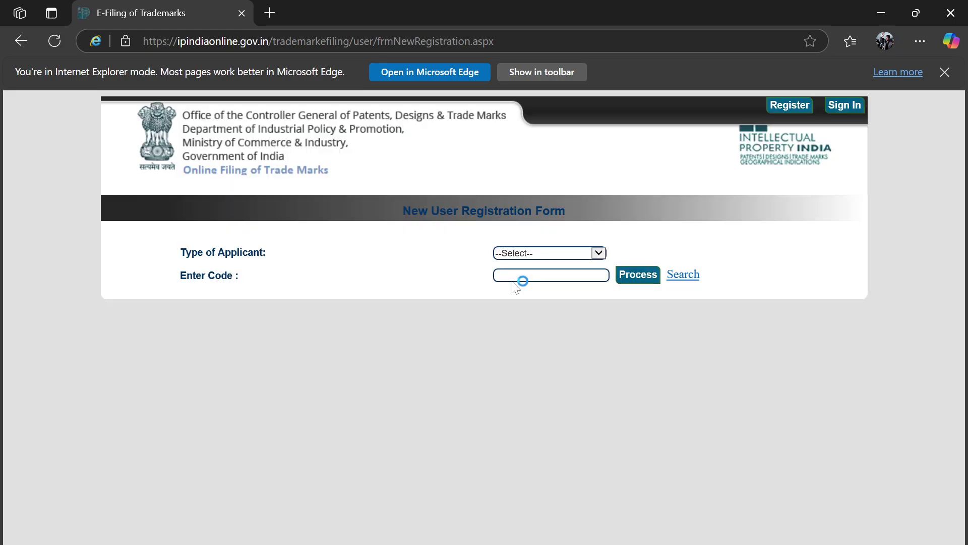
# - Select Proprietor as Type of Applicant and clear the name typed into the code field
pyautogui.click(580, 253)
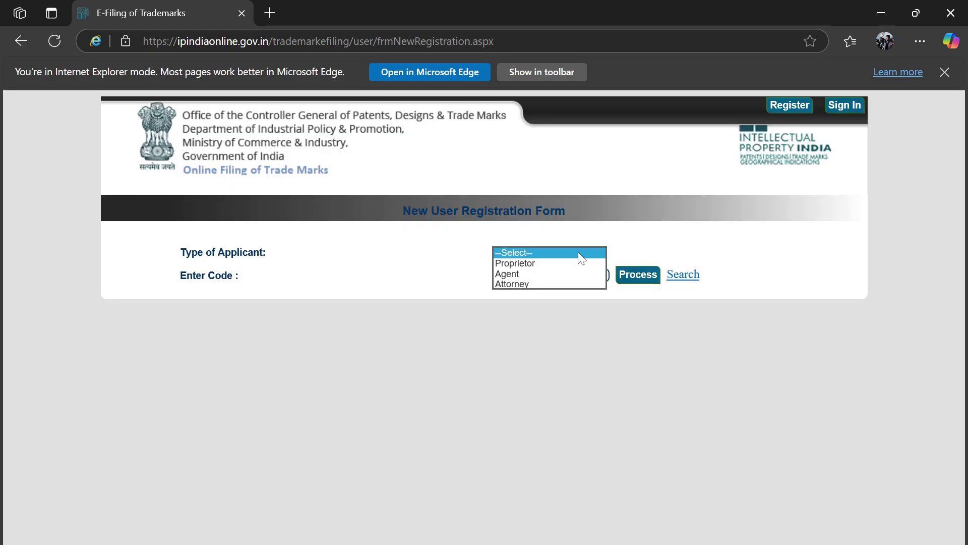
pyautogui.click(552, 263)
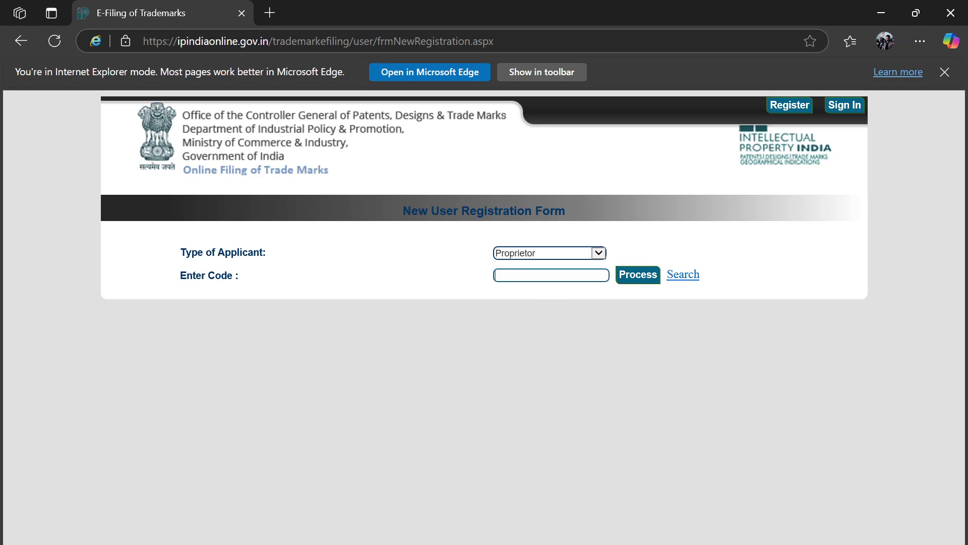
pyautogui.write('Ashok')
pyautogui.doubleClick(573, 276)
pyautogui.press('BackSpace')
# - Search existing proprietors by the proprietor's name, then choose Add New for a fresh registration
pyautogui.click(698, 281)
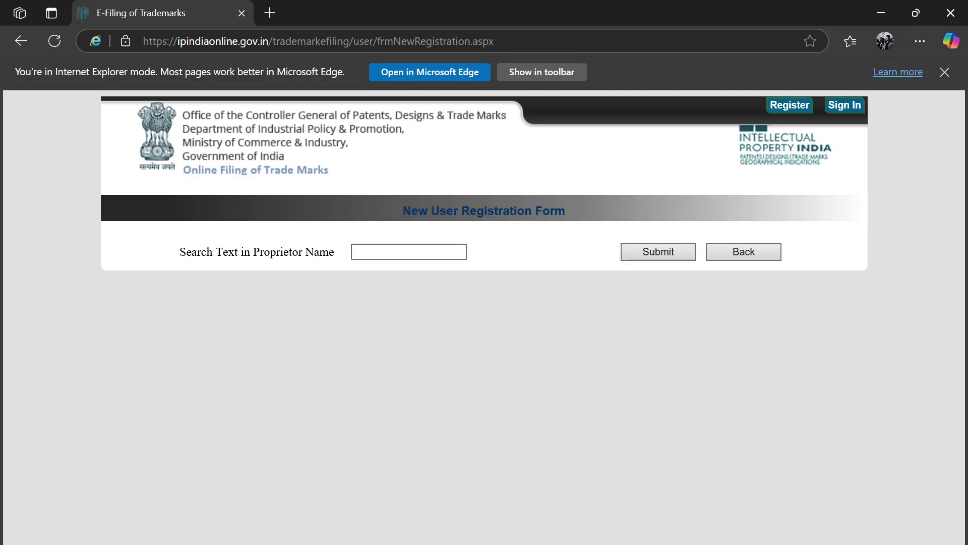
pyautogui.click(409, 251)
pyautogui.write('Ashok')
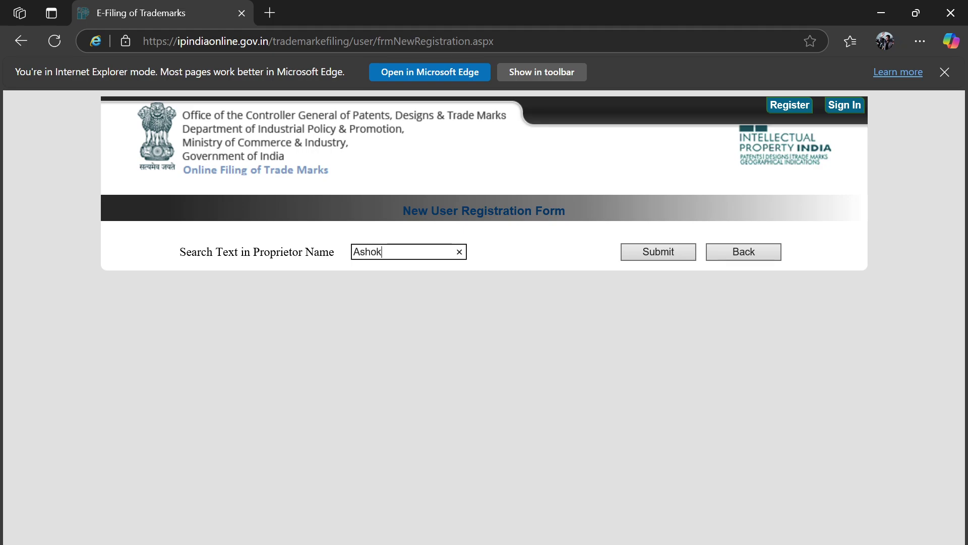
pyautogui.click(644, 250)
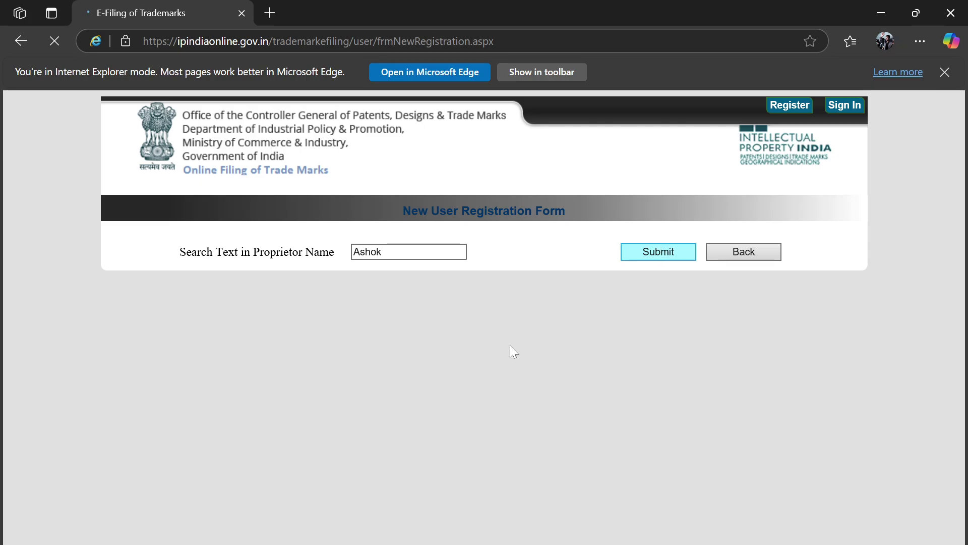
pyautogui.scroll(-2, 478, 370)
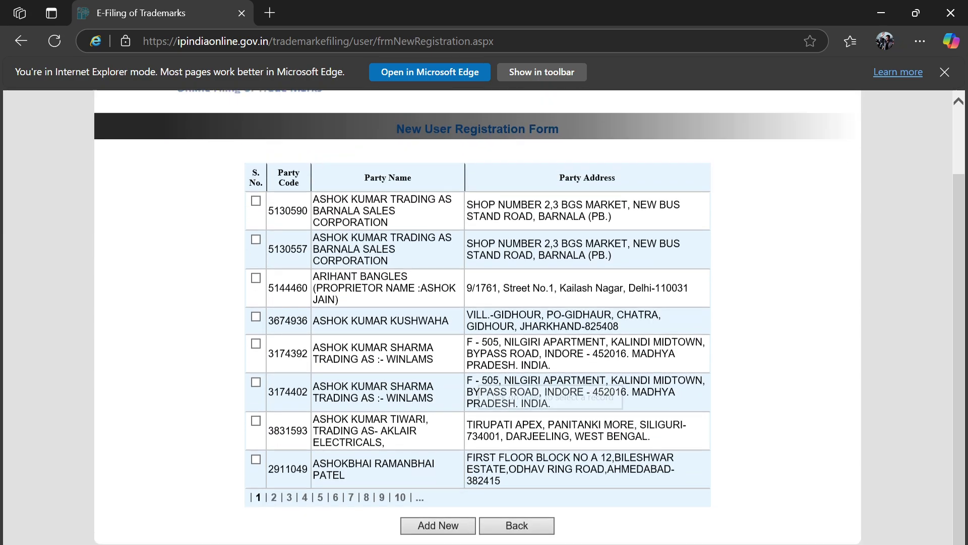
pyautogui.click(438, 537)
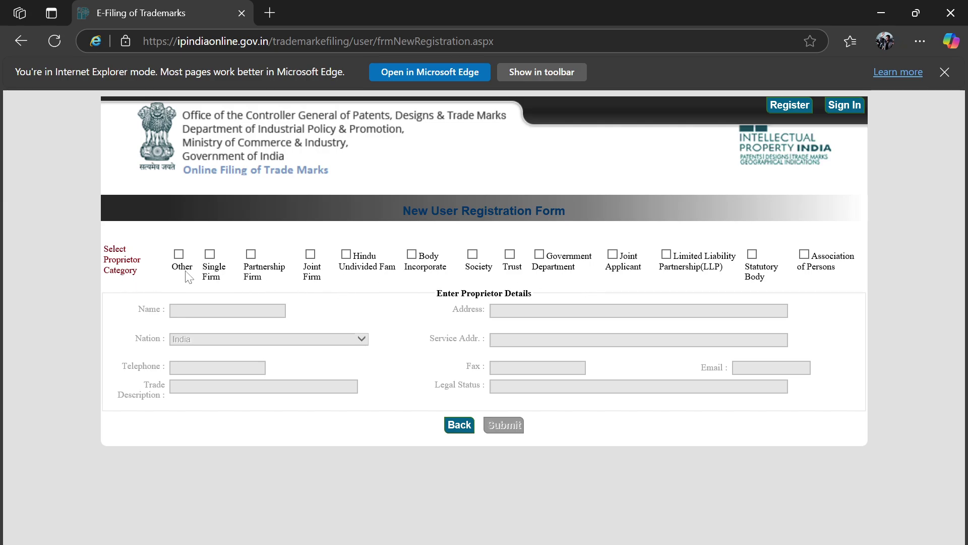
# - Fill in the Single Firm proprietor's name, address, Transport trade and Proprietorship status, then submit
pyautogui.click(210, 255)
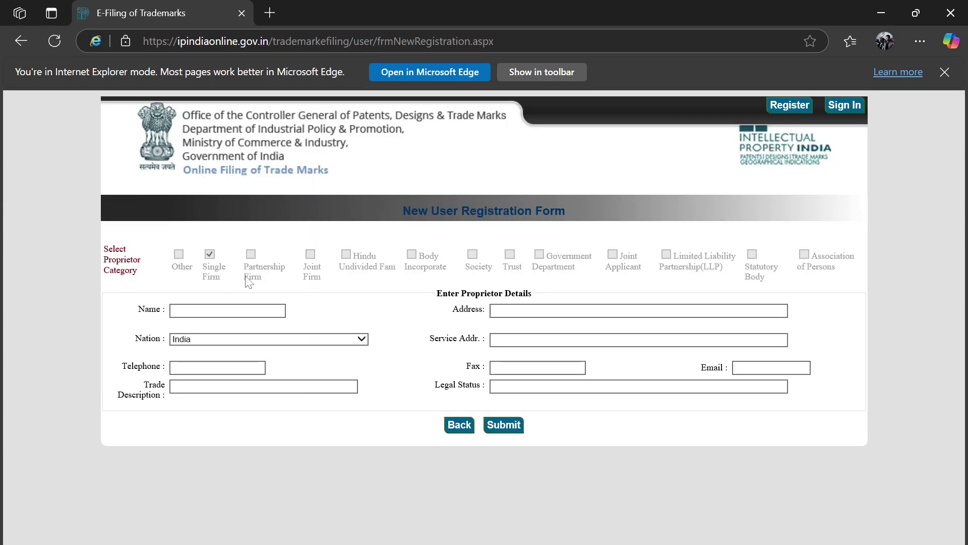
pyautogui.click(237, 310)
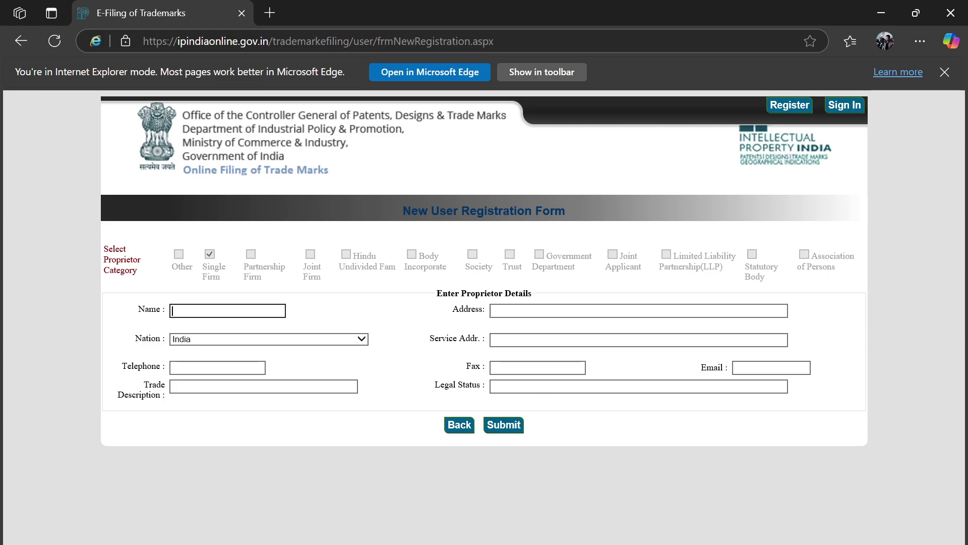
pyautogui.click(638, 387)
pyautogui.click(263, 386)
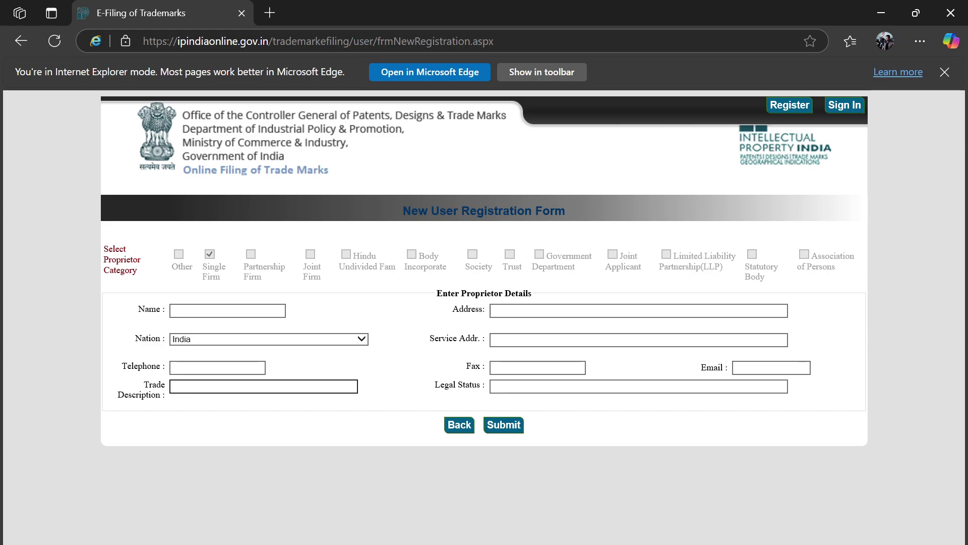
pyautogui.click(347, 541)
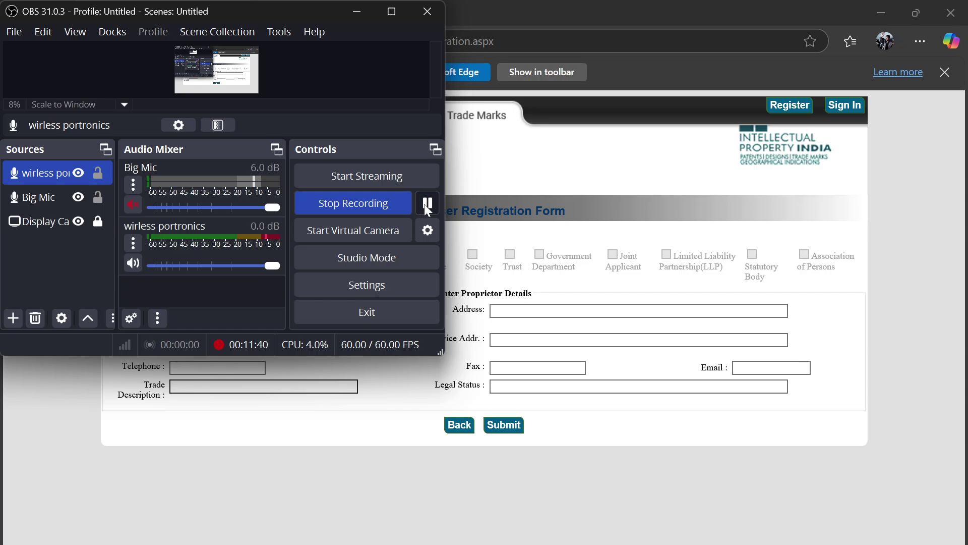
pyautogui.click(588, 174)
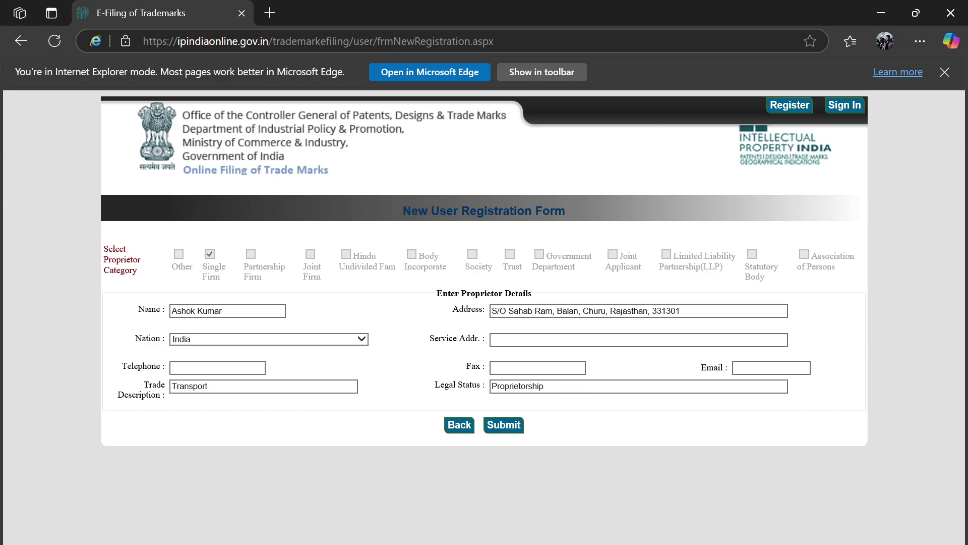
pyautogui.click(505, 426)
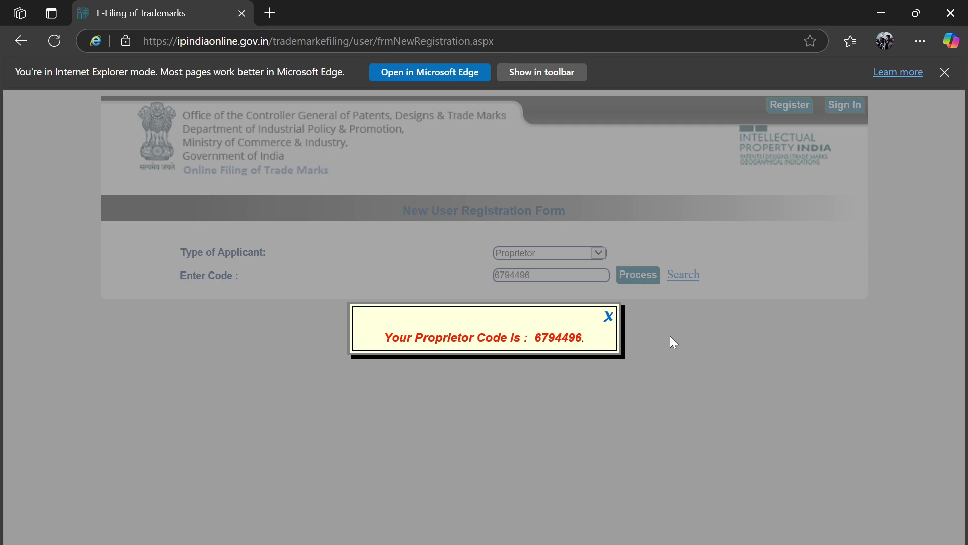
# - Dismiss the proprietor code message and Process the code to show Digital Signature signup details
pyautogui.click(608, 318)
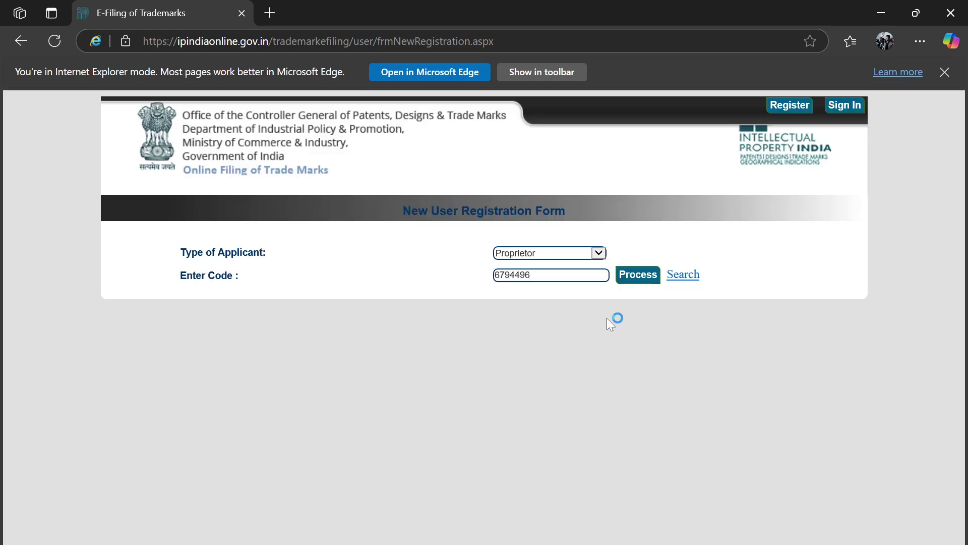
pyautogui.click(641, 278)
pyautogui.scroll(-2, 642, 361)
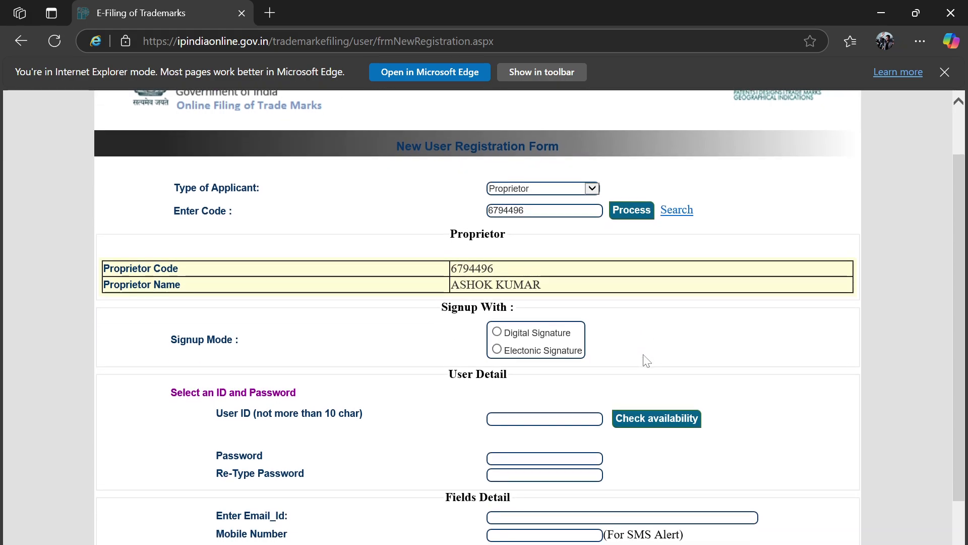
pyautogui.scroll(-2, 432, 337)
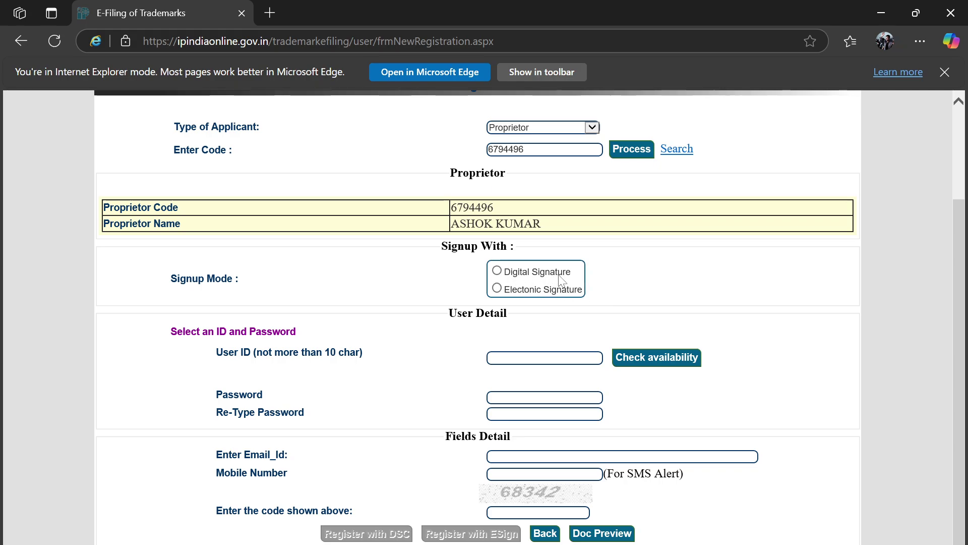
pyautogui.scroll(1, 645, 275)
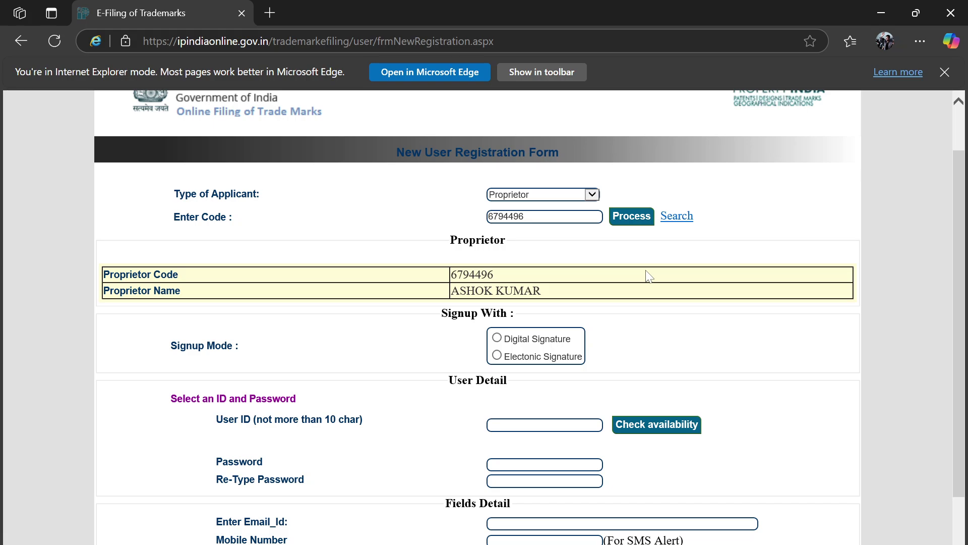
pyautogui.scroll(1, 643, 275)
pyautogui.scroll(-2, 577, 274)
# - Choose digital-signature sign-up and attach the proprietor's certificate, which fills in serial, holder and expiry 7/5/2027
pyautogui.click(496, 295)
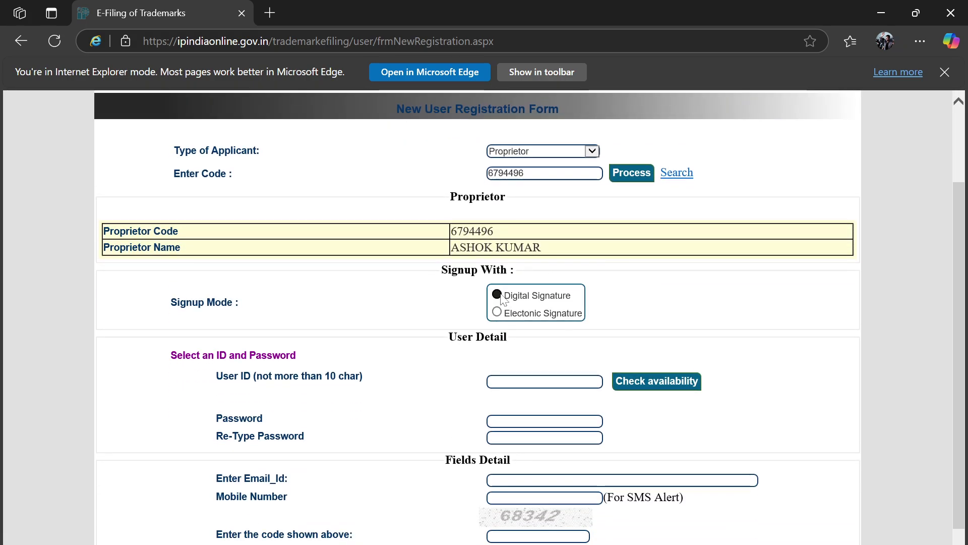
pyautogui.scroll(-2, 621, 297)
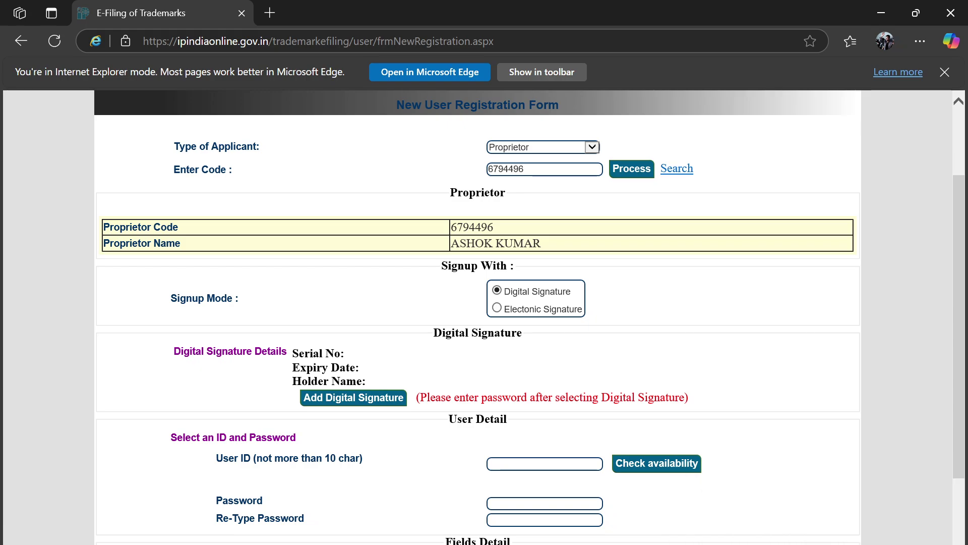
pyautogui.click(351, 398)
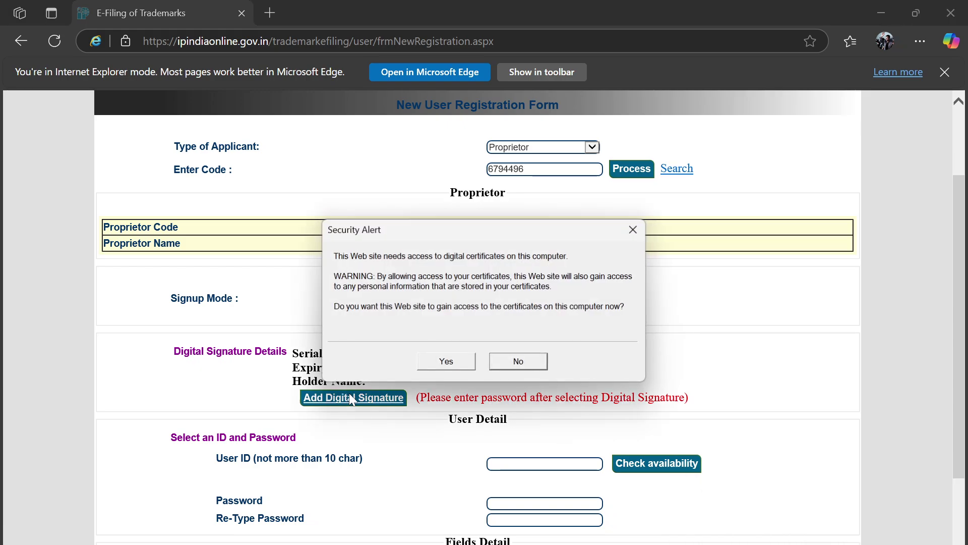
pyautogui.click(454, 361)
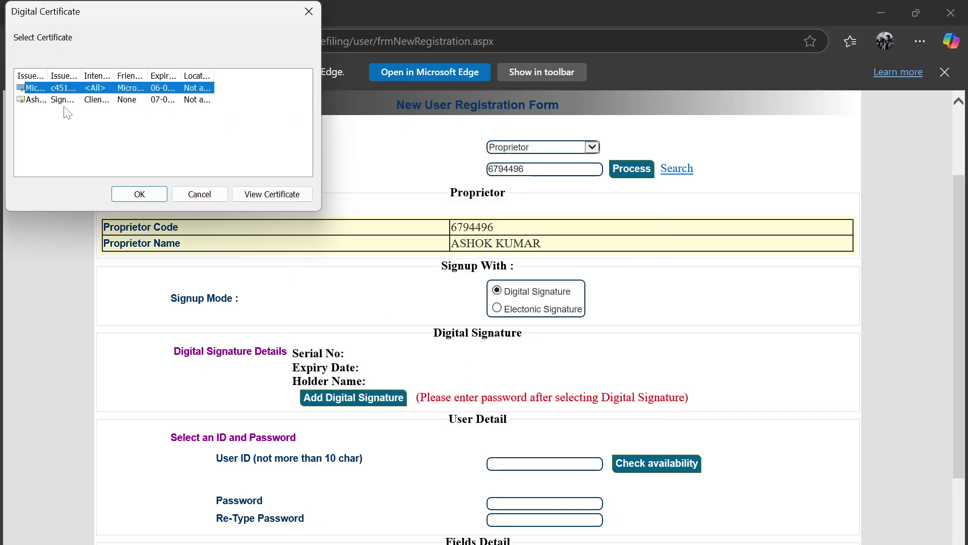
pyautogui.click(59, 99)
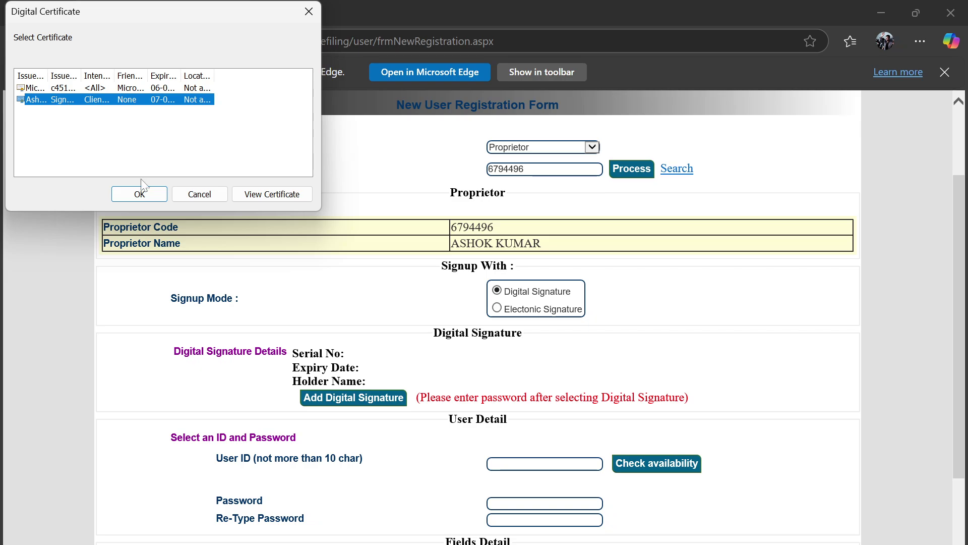
pyautogui.click(146, 195)
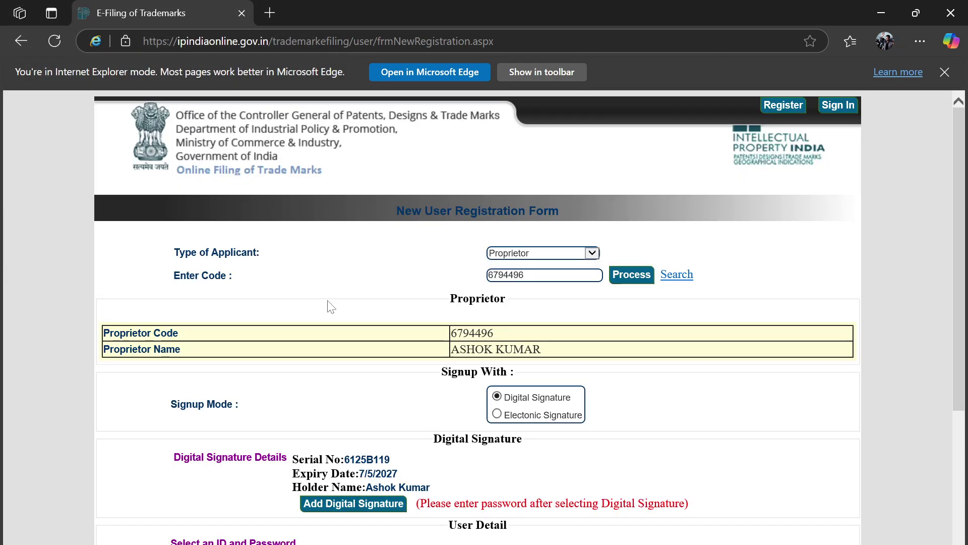
pyautogui.scroll(-2, 330, 306)
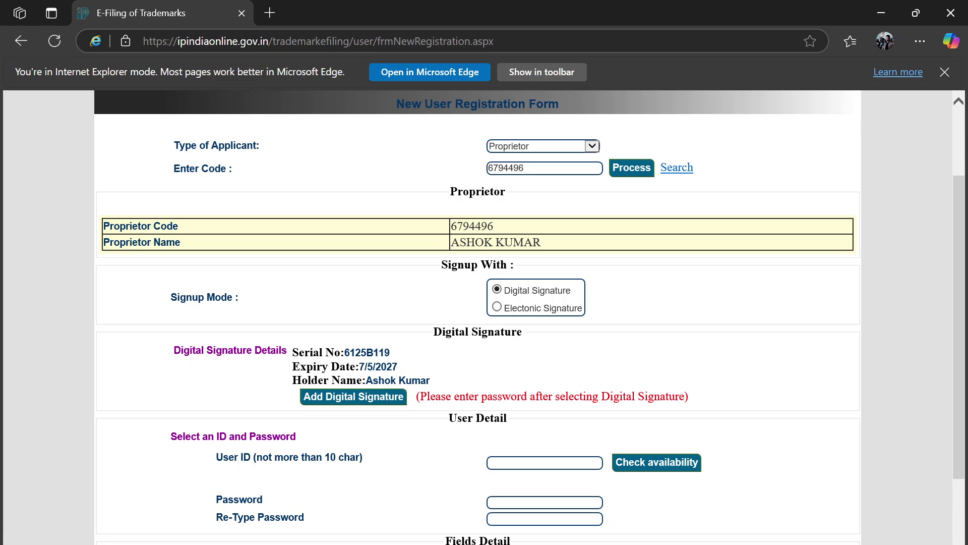
pyautogui.scroll(-1, 473, 370)
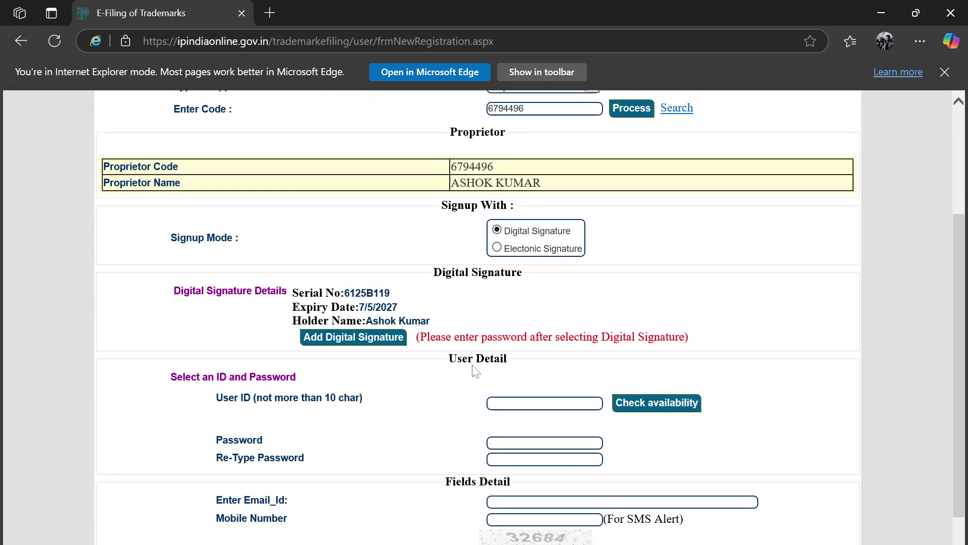
pyautogui.scroll(-1, 421, 413)
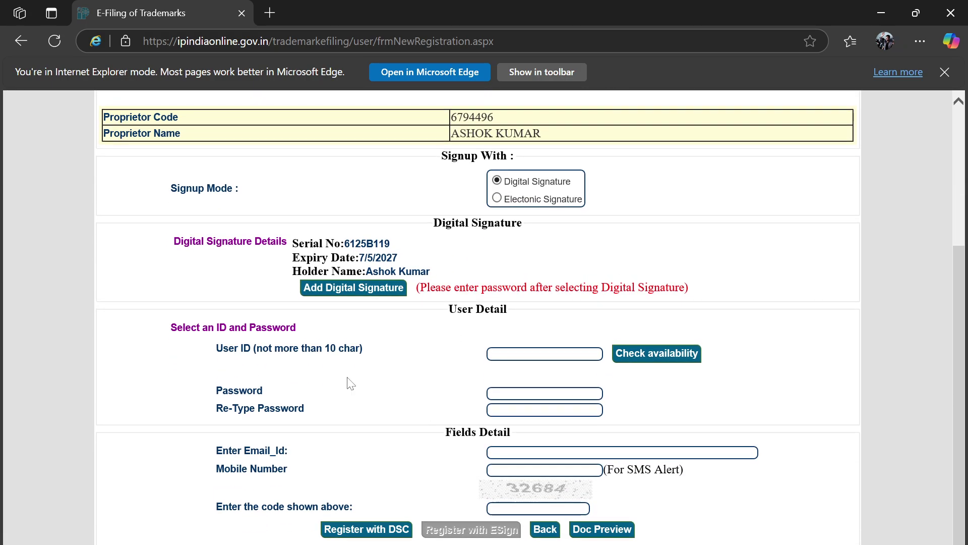
# - Enter a first user ID and check its availability, dismissing the 'already exists' message
pyautogui.click(514, 351)
pyautogui.write('ashok')
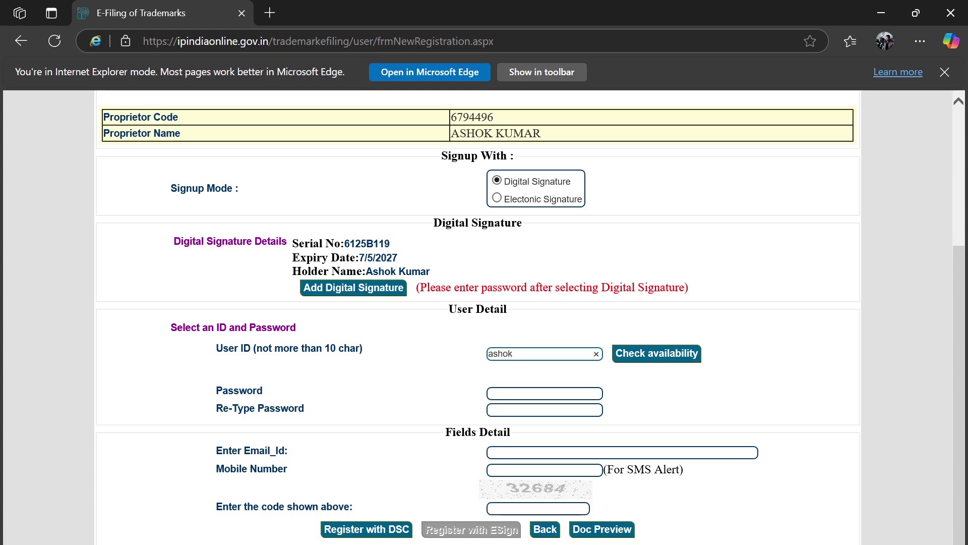
pyautogui.write('25')
pyautogui.click(675, 354)
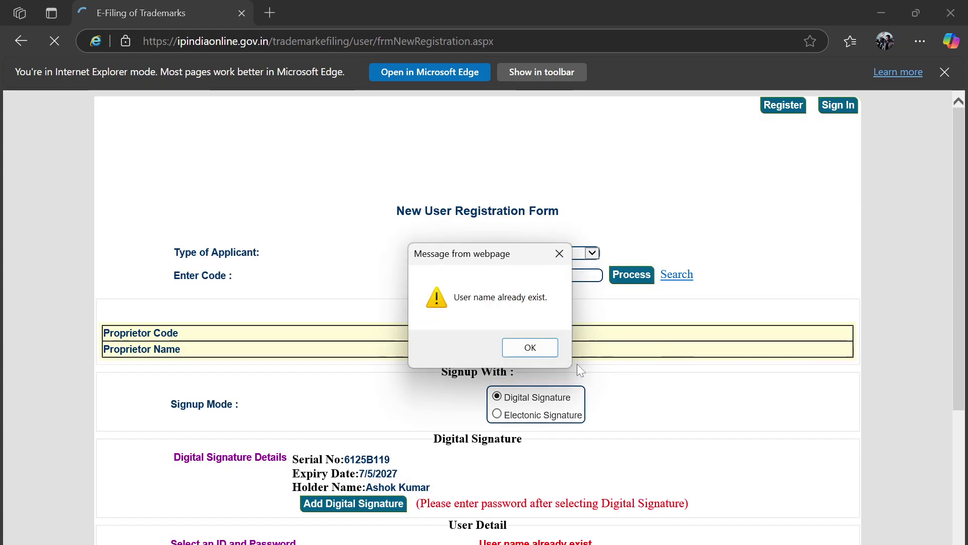
pyautogui.click(541, 346)
pyautogui.scroll(-2, 542, 353)
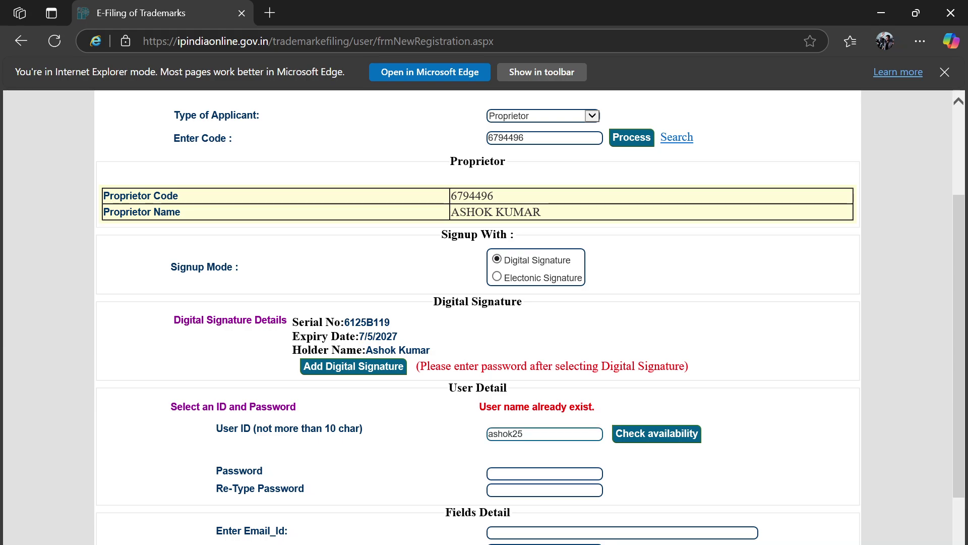
# - Replace the taken user ID with a new one and confirm it is available
pyautogui.doubleClick(547, 433)
pyautogui.press('BackSpace')
pyautogui.write('s')
pyautogui.write('k')
pyautogui.press('BackSpace')
pyautogui.press('BackSpace')
pyautogui.press('BackSpace')
pyautogui.write('shoktm')
pyautogui.click(657, 437)
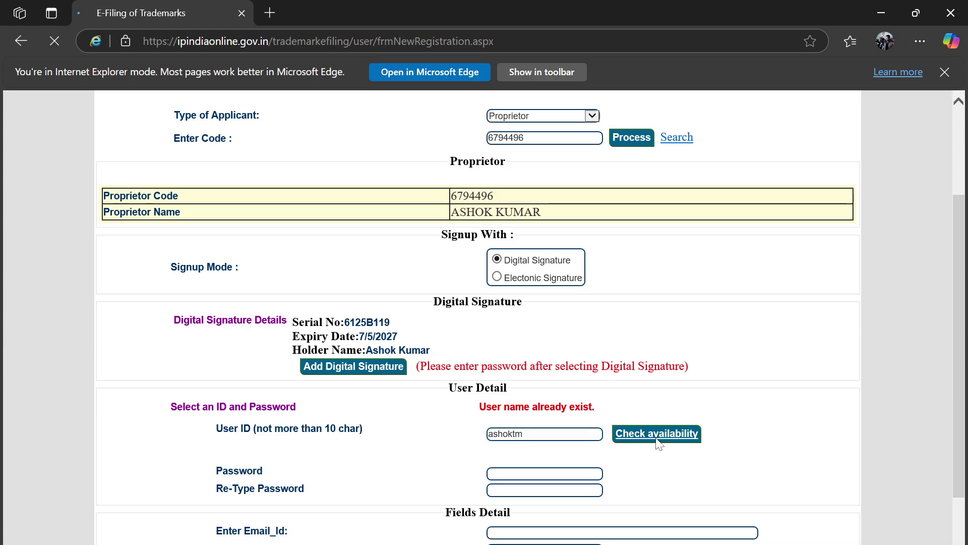
pyautogui.scroll(-4, 639, 439)
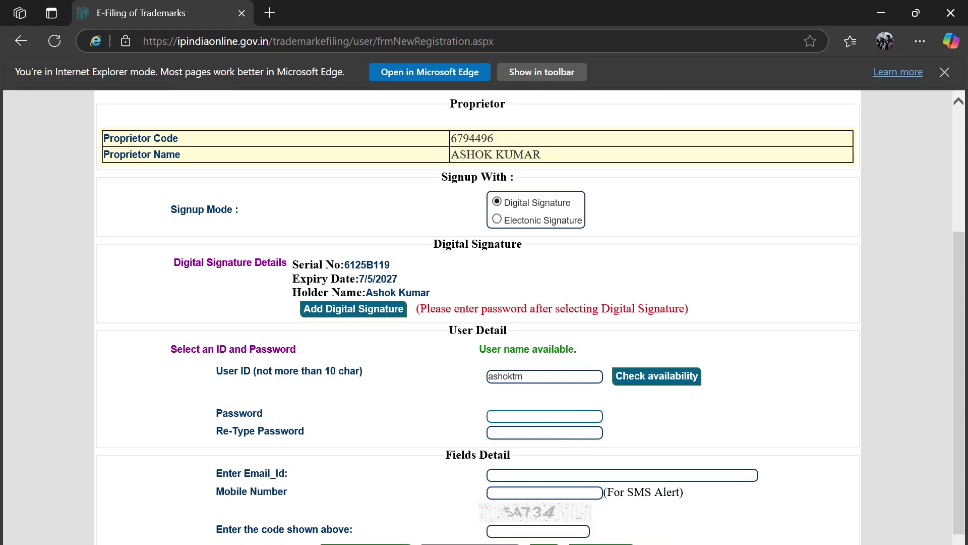
# - Enter a Very Strong account password in both password fields so they match, then continue to login
pyautogui.write('**********')
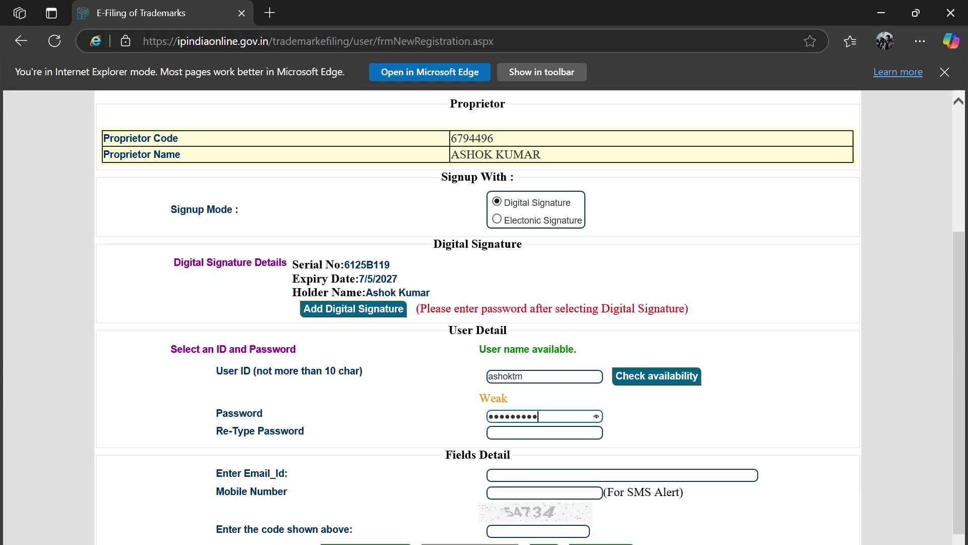
pyautogui.write('********')
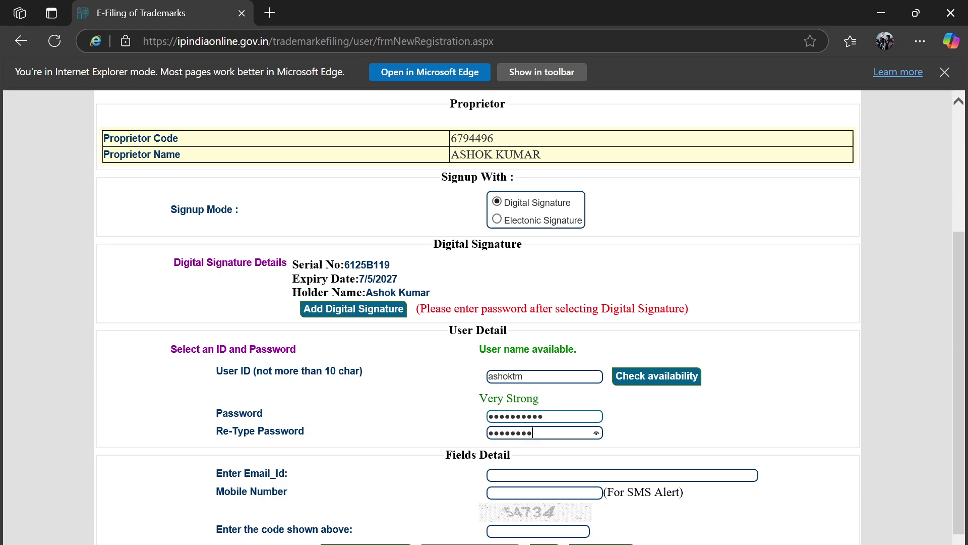
pyautogui.click(569, 415)
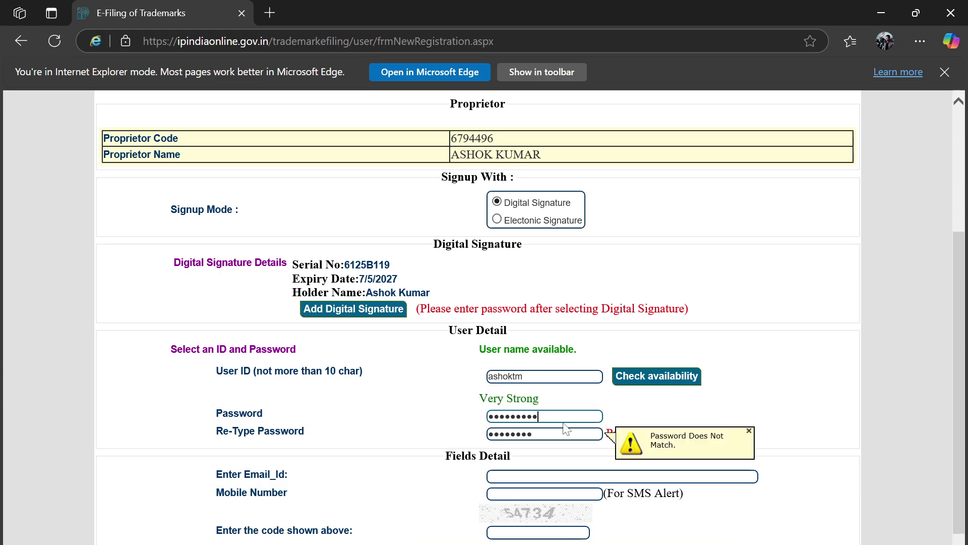
pyautogui.press('BackSpace')
pyautogui.press('BackSpace')
pyautogui.press('BackSpace')
pyautogui.press('BackSpace')
pyautogui.press('BackSpace')
pyautogui.press('BackSpace')
pyautogui.press('BackSpace')
pyautogui.press('BackSpace')
pyautogui.press('BackSpace')
pyautogui.press('BackSpace')
pyautogui.write('****')
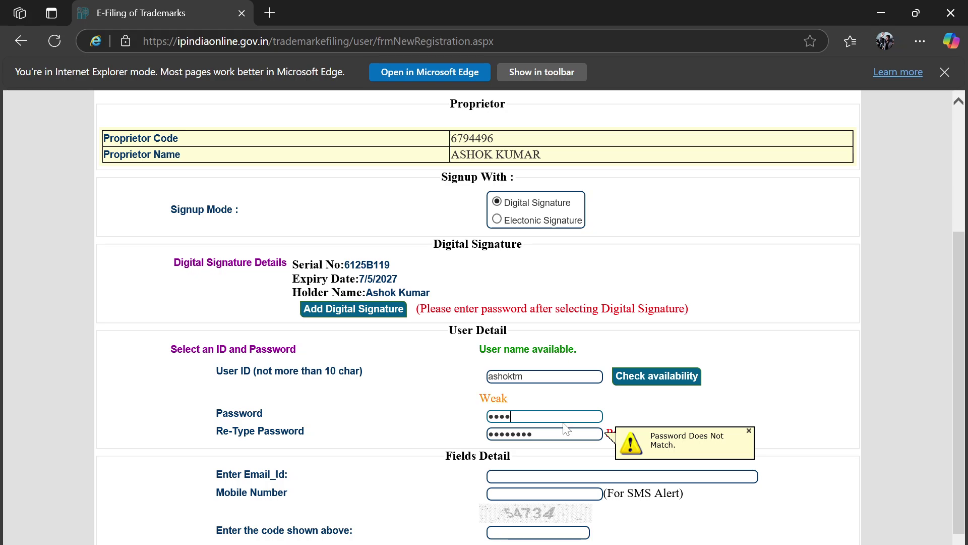
pyautogui.write('******')
pyautogui.press('Tab')
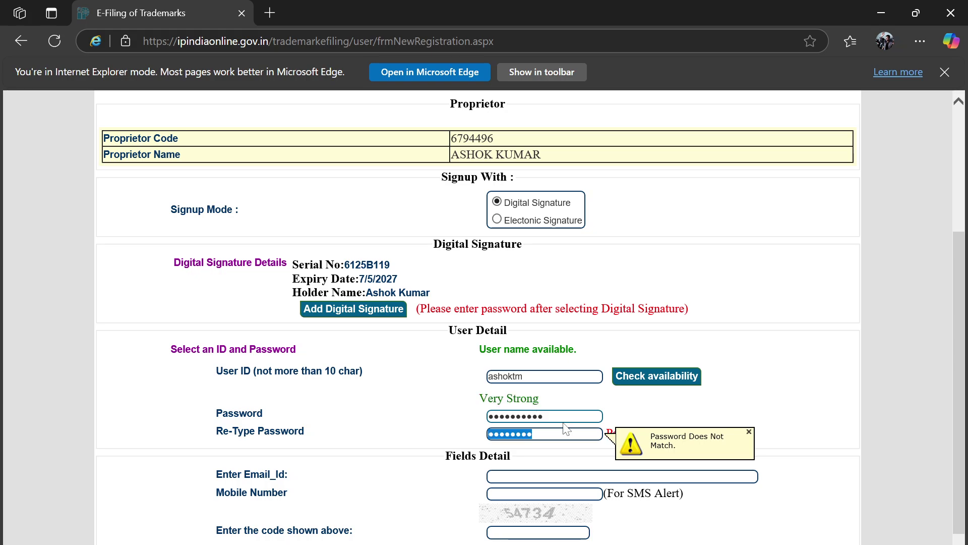
pyautogui.write('*********')
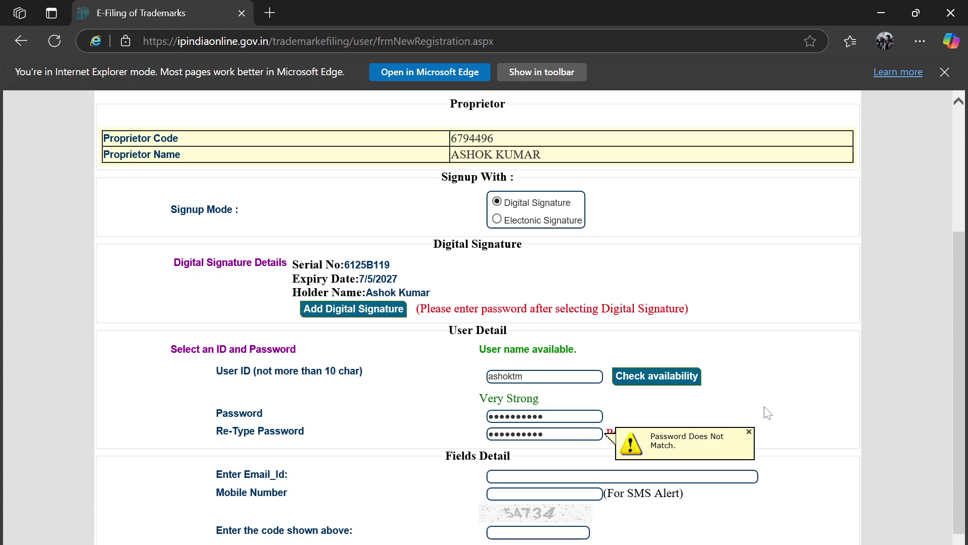
pyautogui.click(771, 416)
pyautogui.scroll(-1, 770, 422)
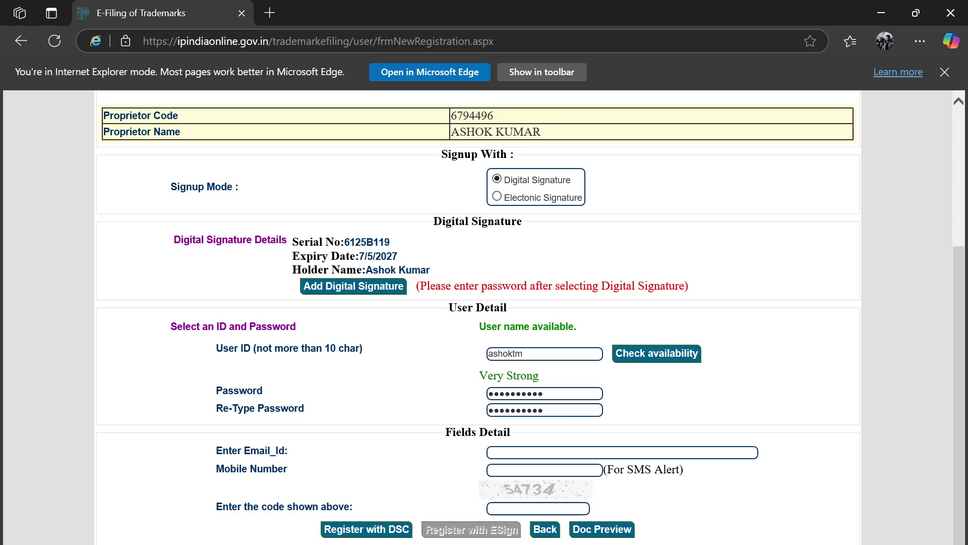
pyautogui.click(371, 544)
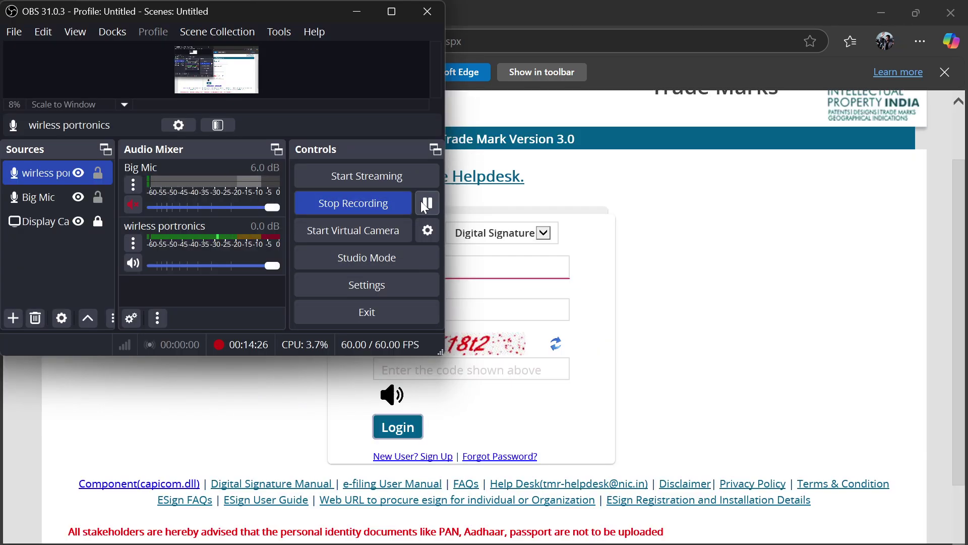
# - Log in with the user name, captcha code and holder's signing certificate, then bring back the TM DSC notes
pyautogui.hotkey('alt', 'Tab')
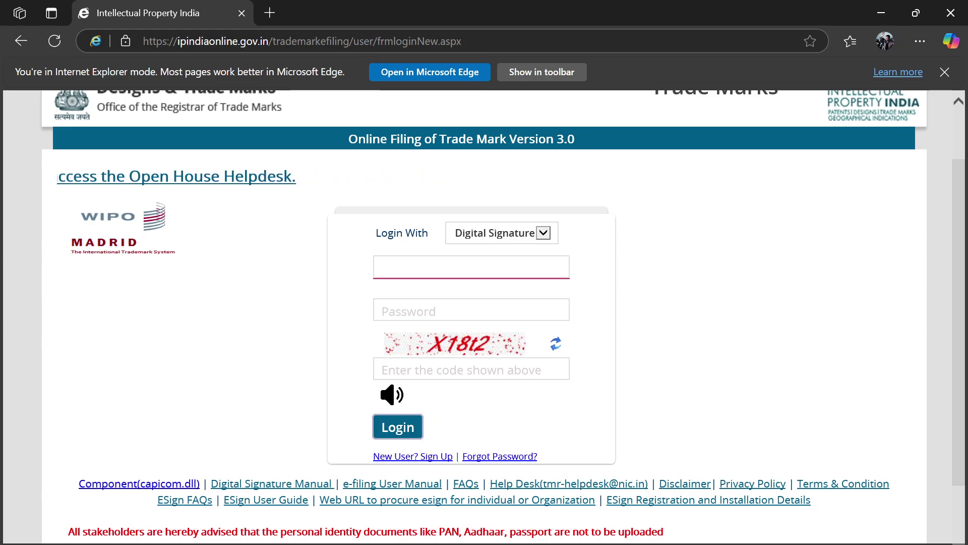
pyautogui.write('nextstop')
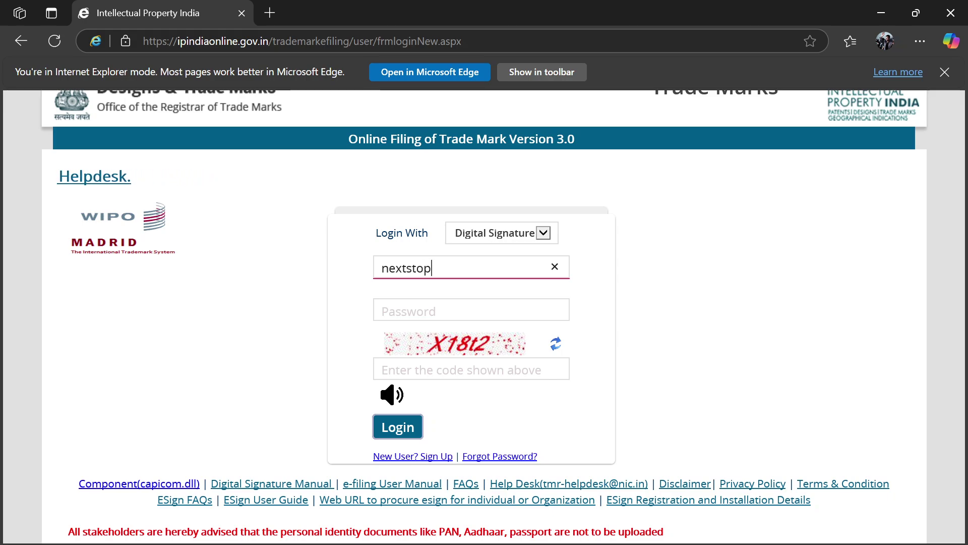
pyautogui.press('Tab')
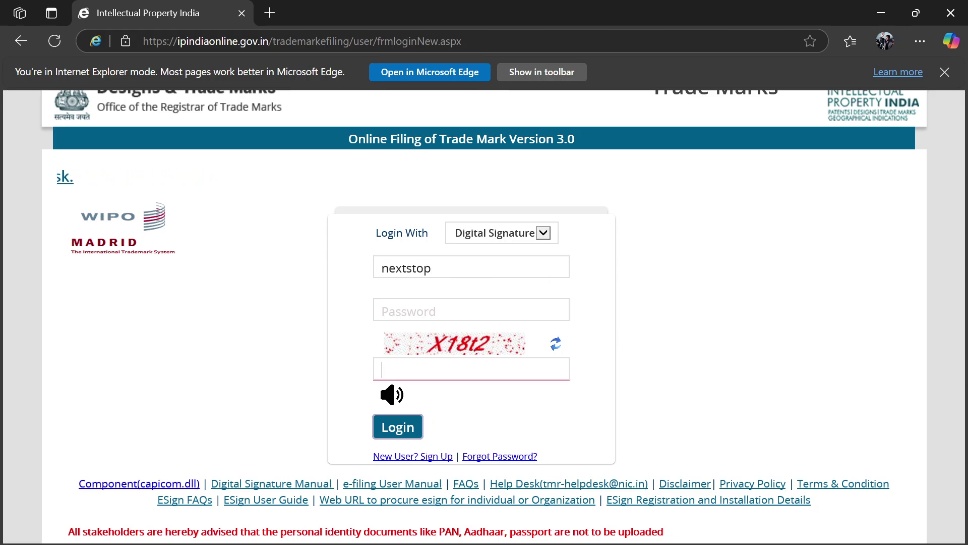
pyautogui.write('X')
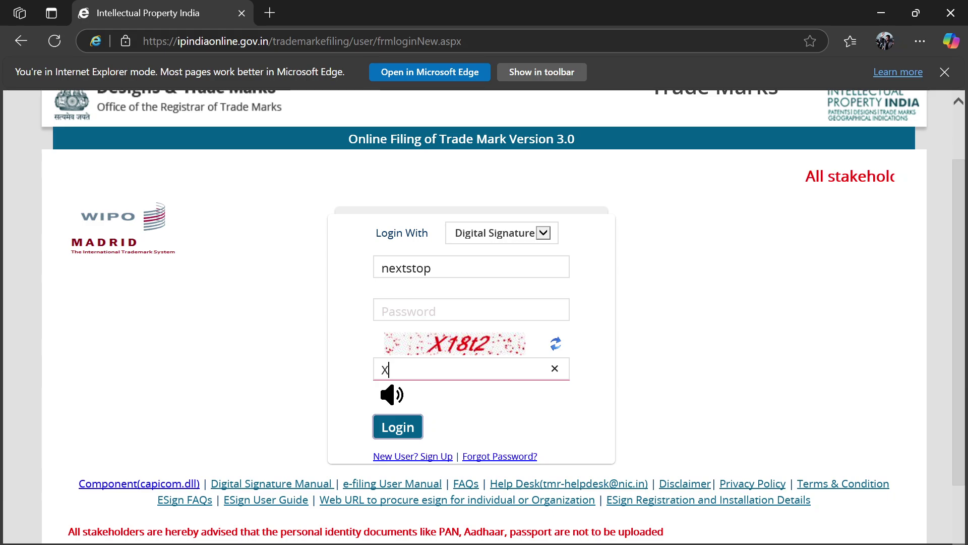
pyautogui.write('18')
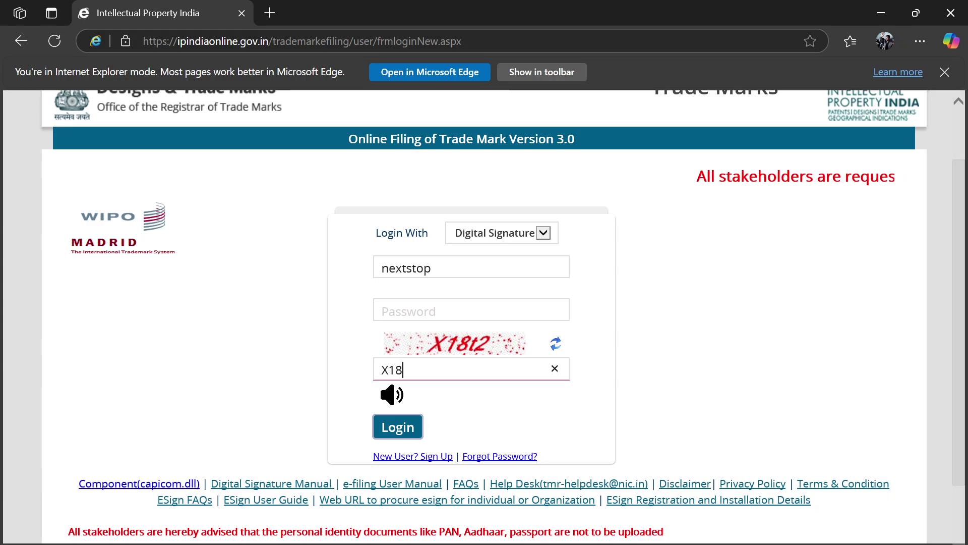
pyautogui.write('t2')
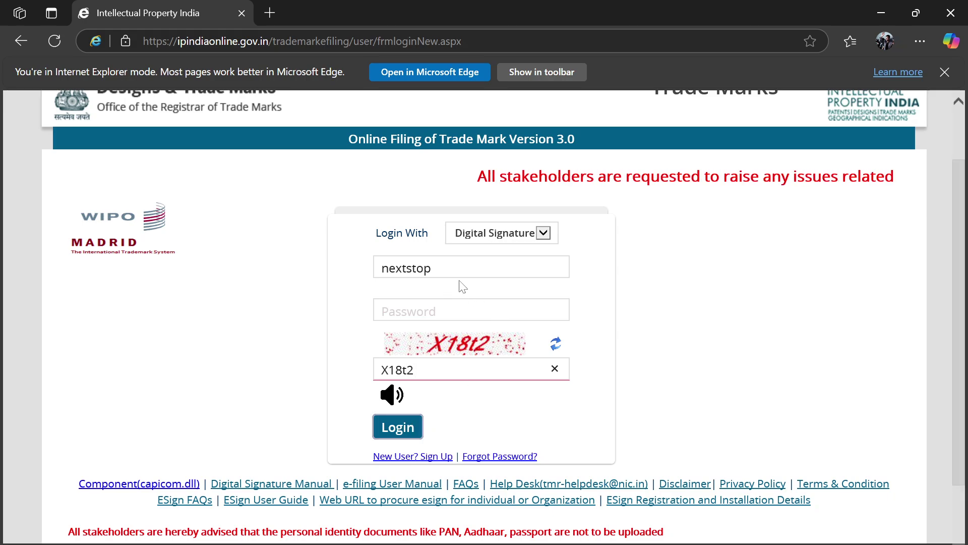
pyautogui.click(401, 432)
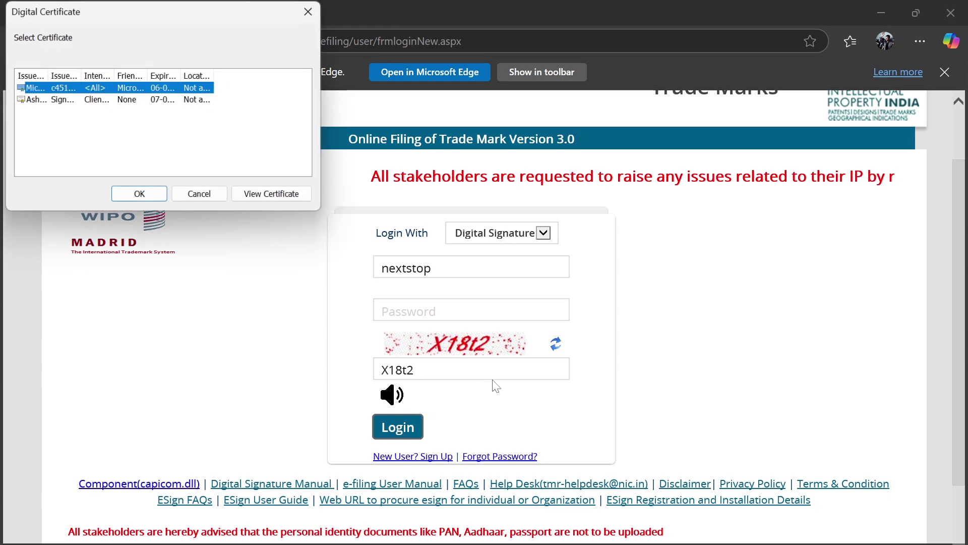
pyautogui.click(85, 99)
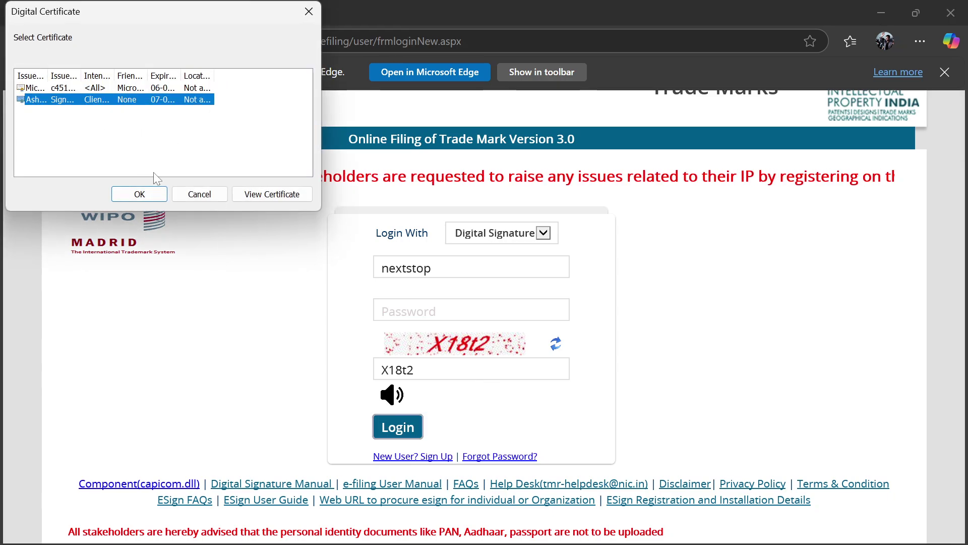
pyautogui.click(143, 194)
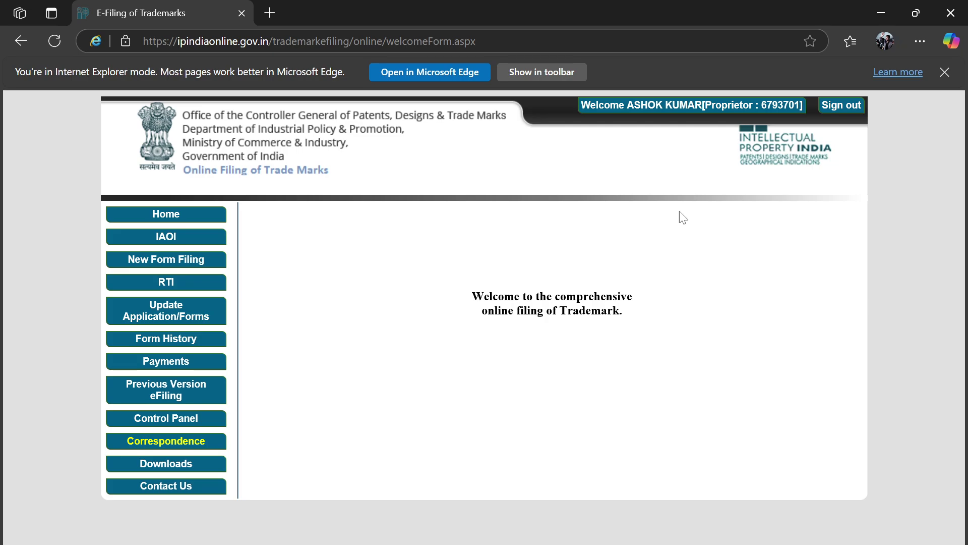
pyautogui.click(292, 544)
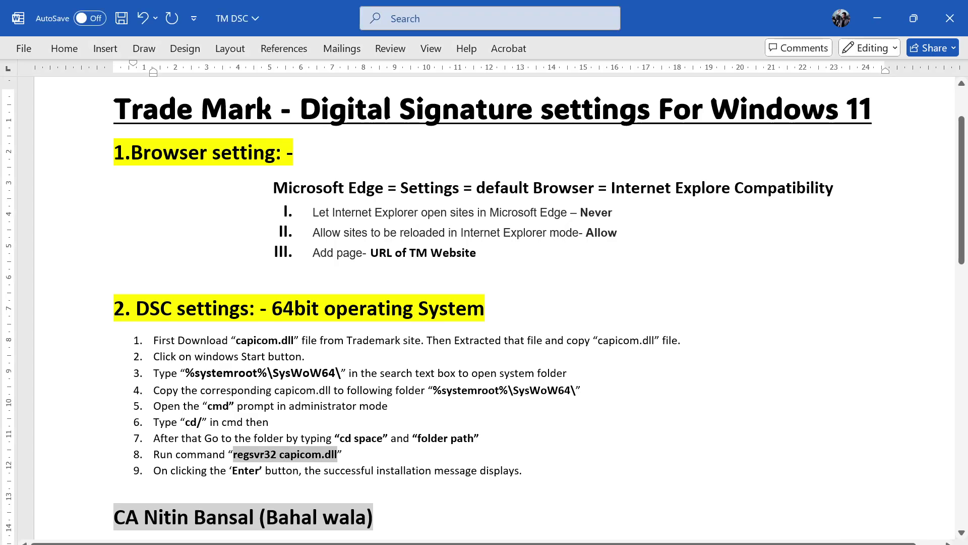
pyautogui.click(569, 373)
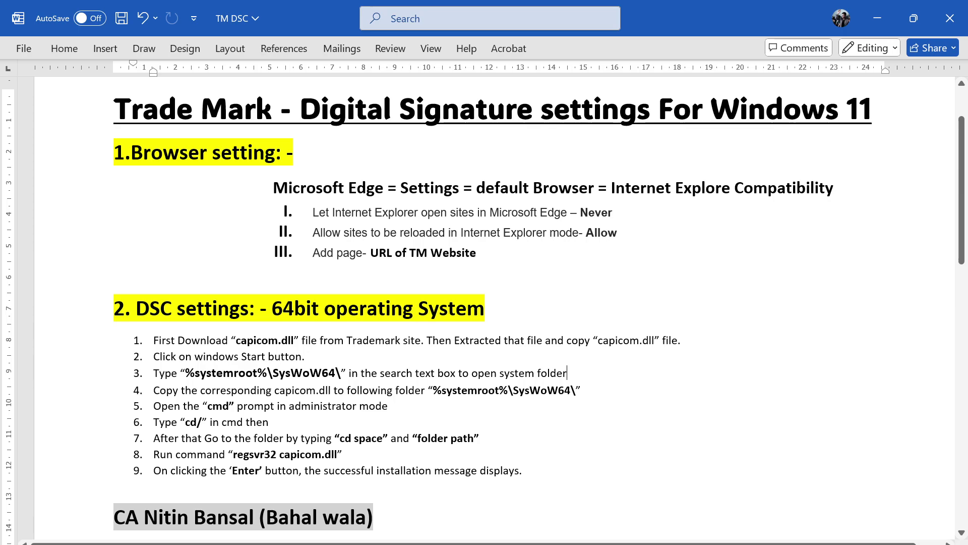
# - Look through the DSCManual.pdf in the browser
pyautogui.hotkey('alt', 'Tab')
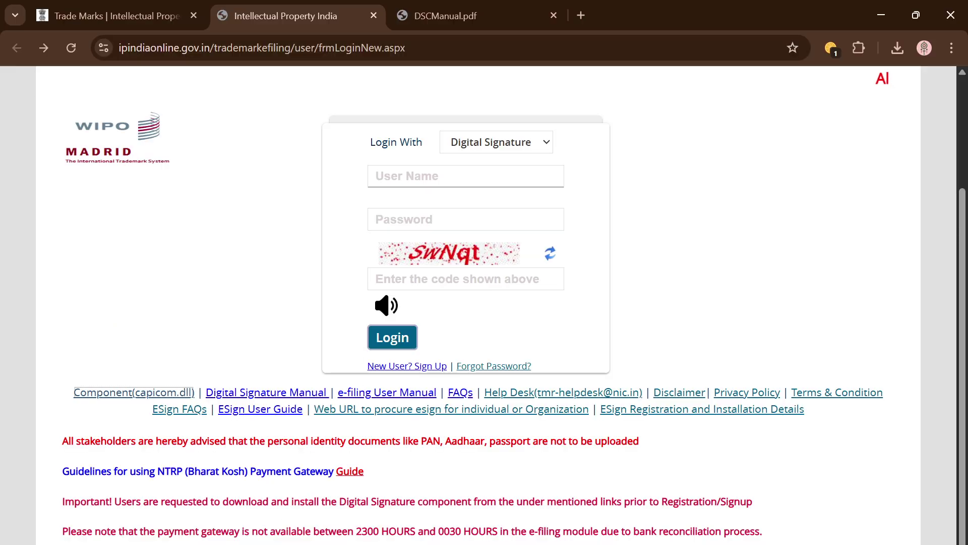
pyautogui.click(469, 6)
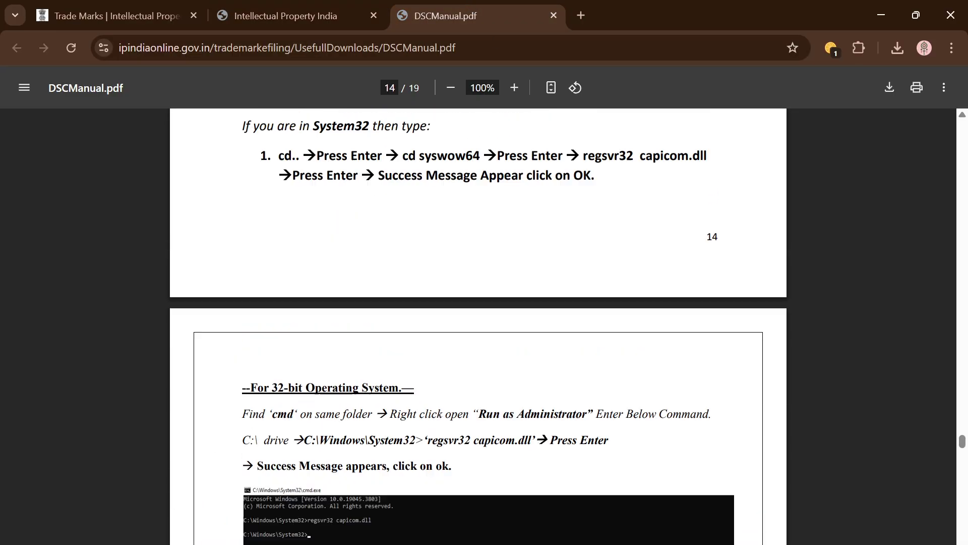
pyautogui.scroll(-12, 480, 421)
pyautogui.scroll(20, 479, 422)
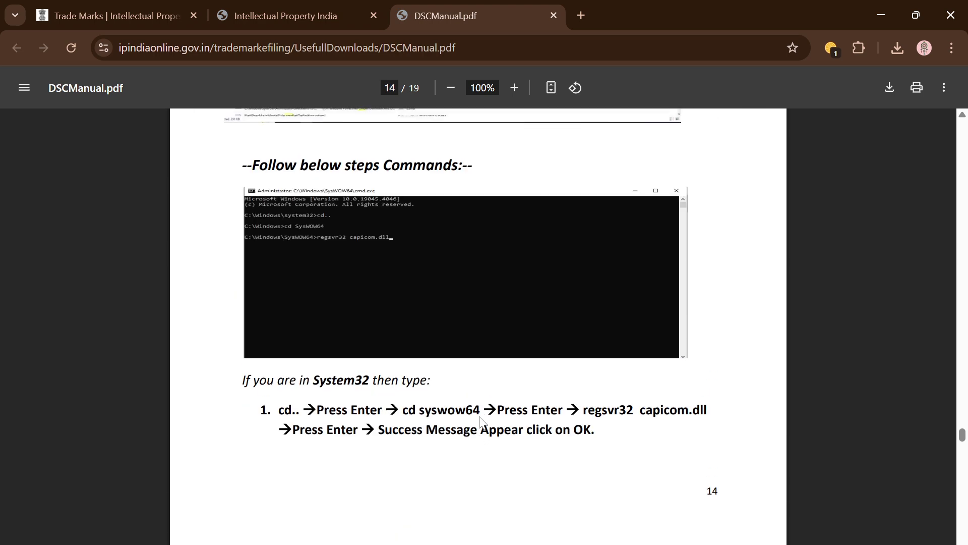
pyautogui.scroll(20, 479, 416)
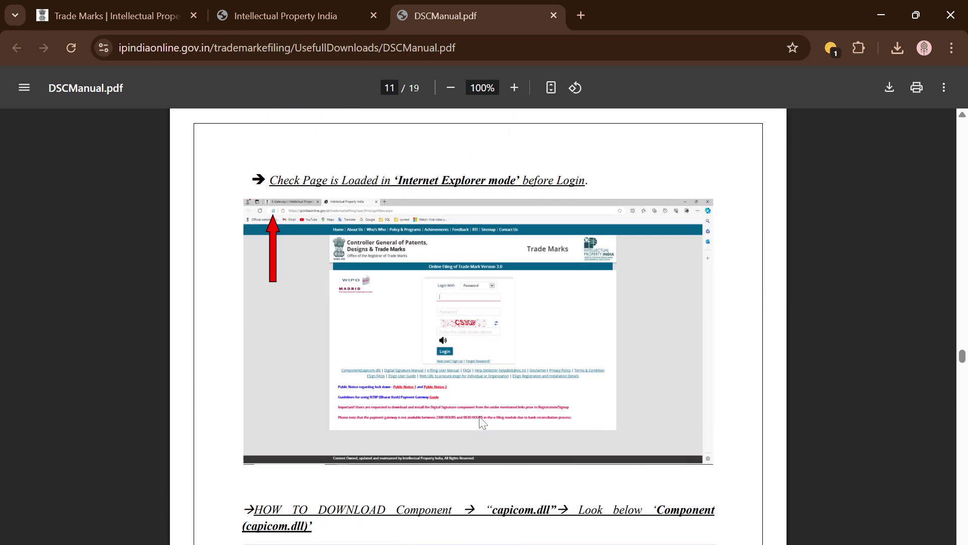
pyautogui.scroll(20, 479, 416)
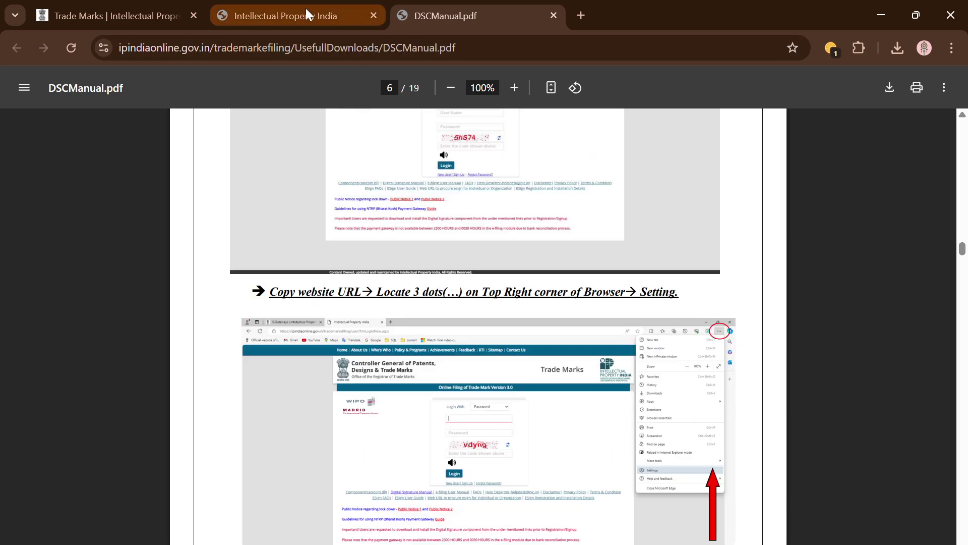
# - Open the trademark e-filing FAQs in a new tab, skim them, and return to the login page
pyautogui.click(305, 10)
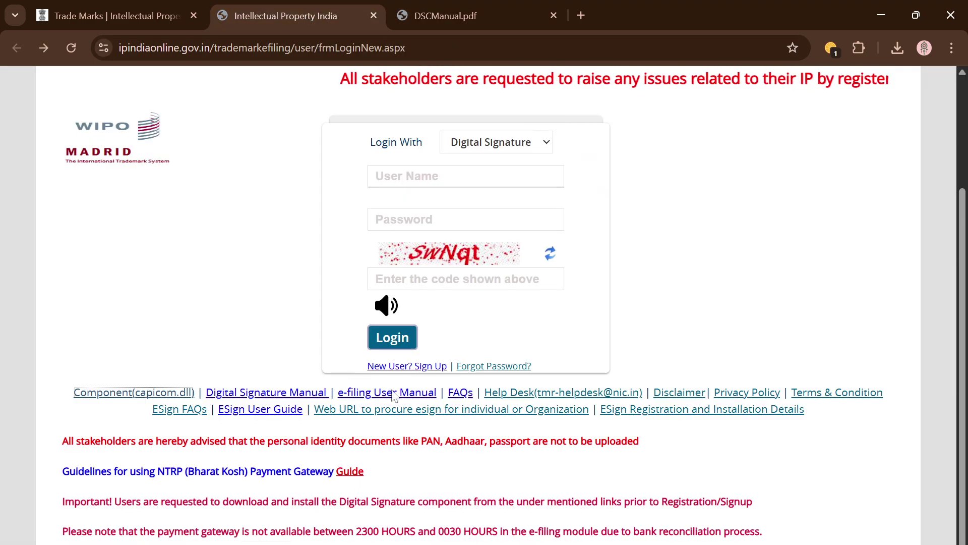
pyautogui.click(459, 392)
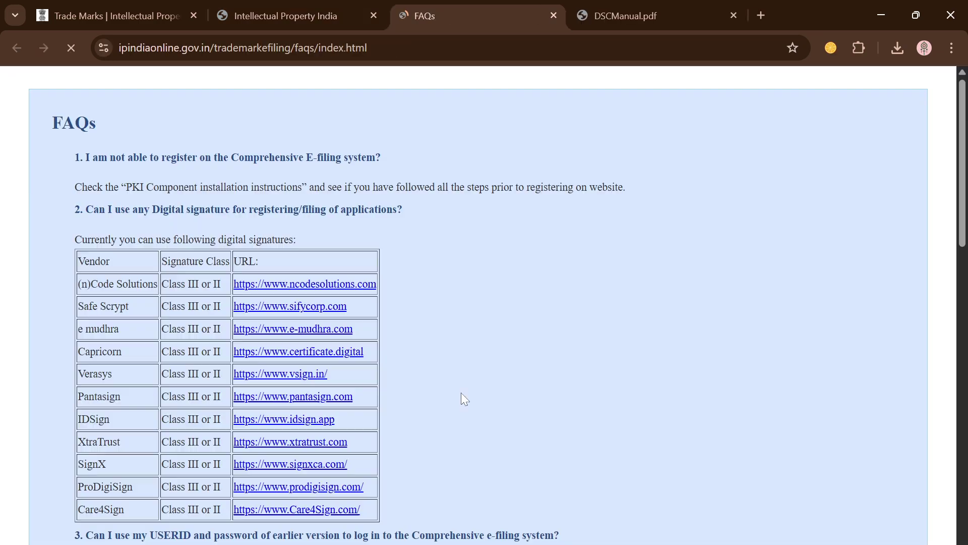
pyautogui.scroll(-12, 33, 347)
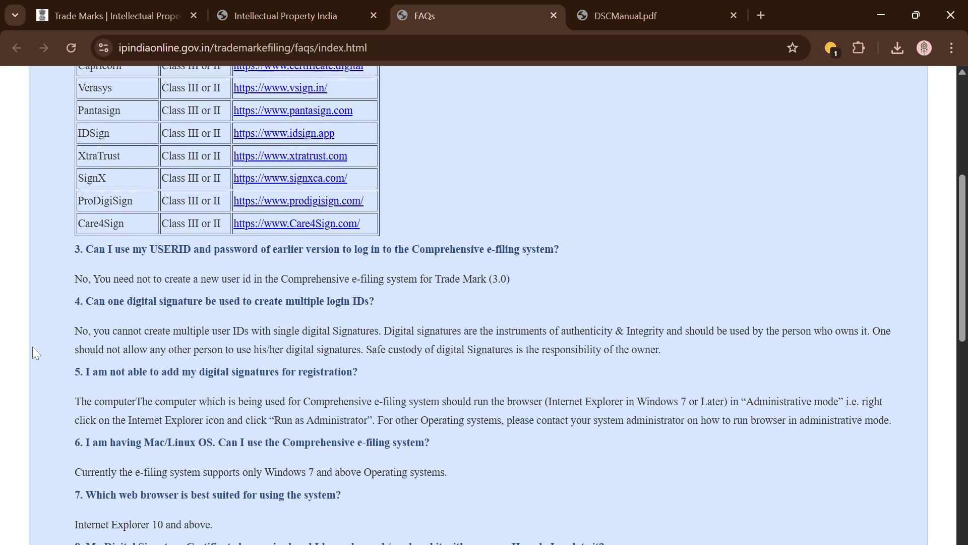
pyautogui.scroll(-6, 121, 305)
pyautogui.scroll(-4, 121, 305)
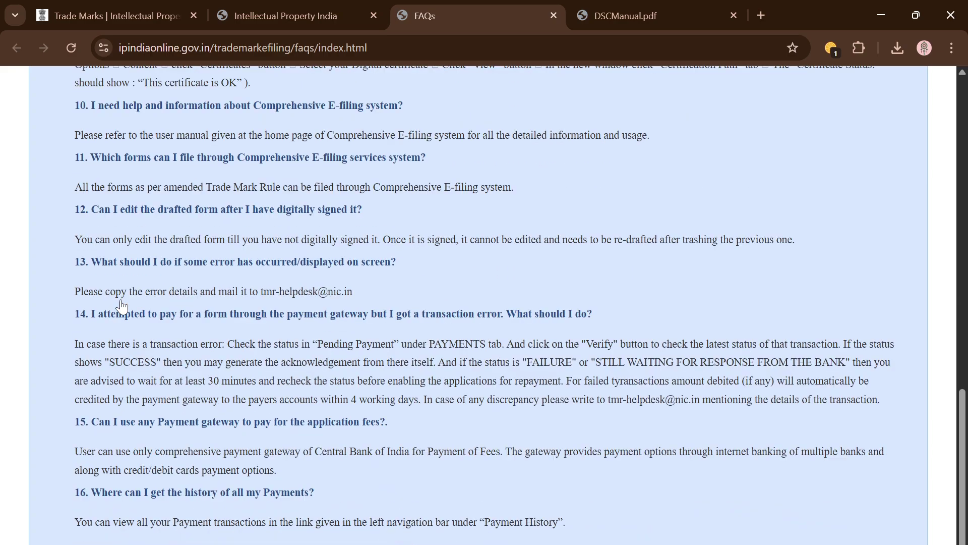
pyautogui.click(286, 11)
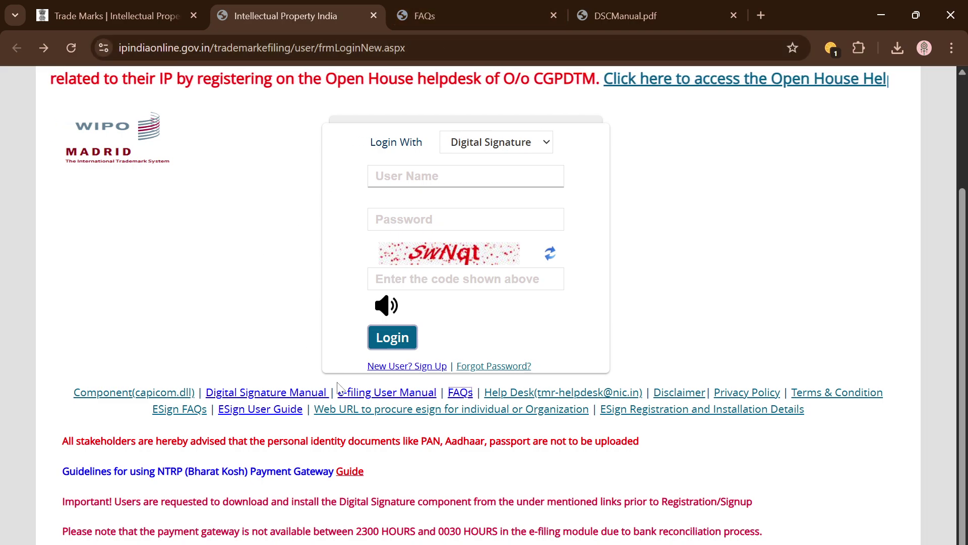
# - Bring the Word TM DSC guide on Windows 11 digital signature settings to the front
pyautogui.click(305, 537)
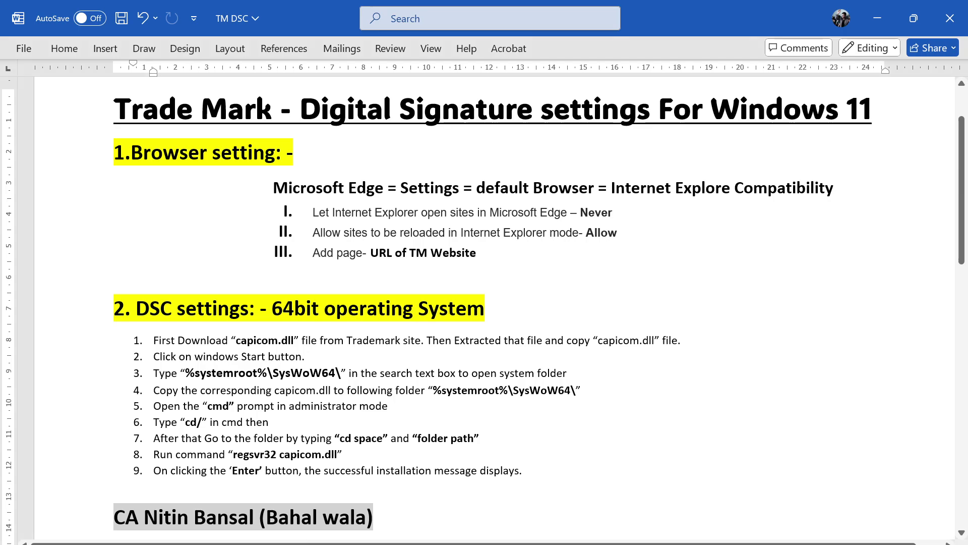